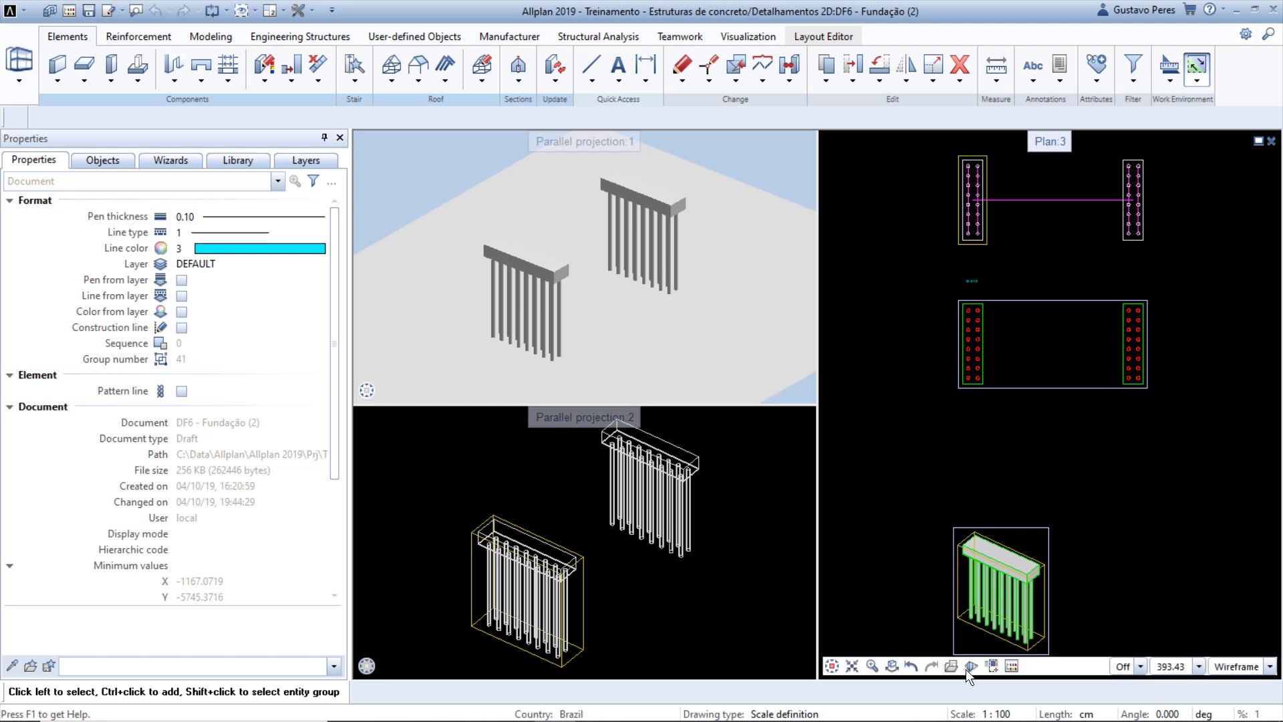
left_click(1001, 713)
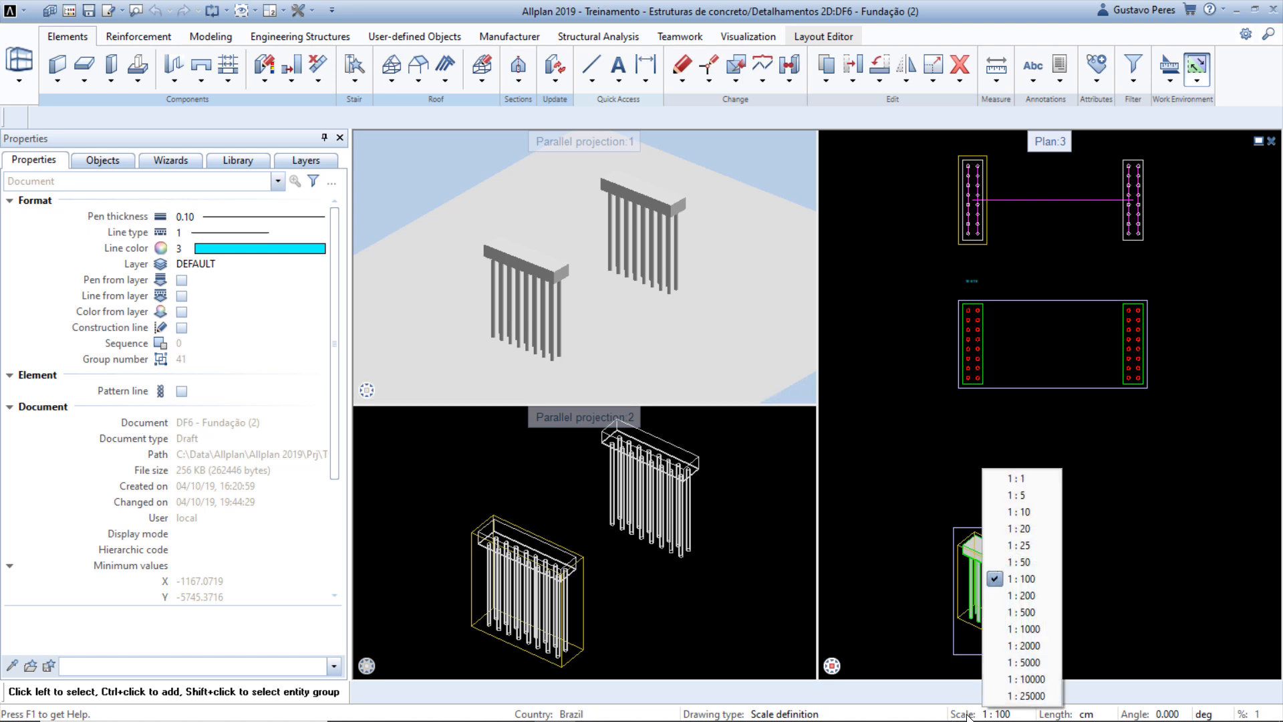
left_click(1125, 527)
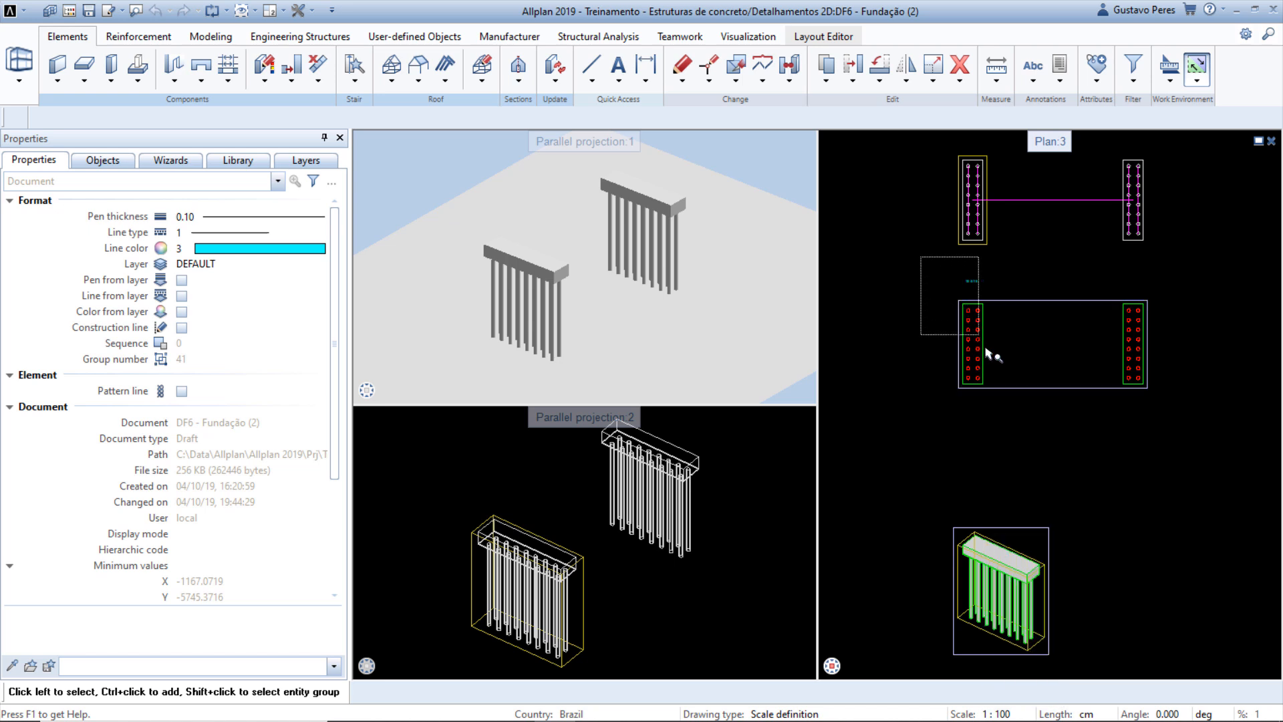
- Measure the length of the long vertical edge of the green pile cap outline below the TESTE text
scroll(1022, 415, "up", 3)
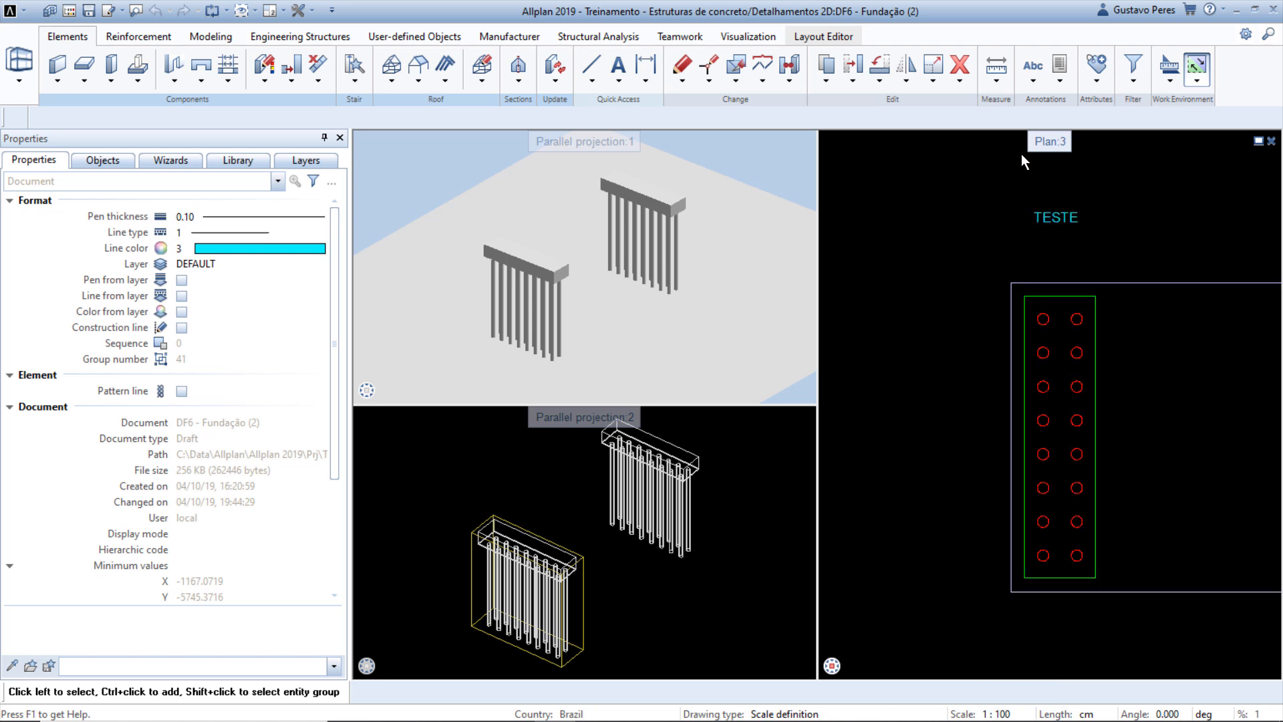
left_click(999, 80)
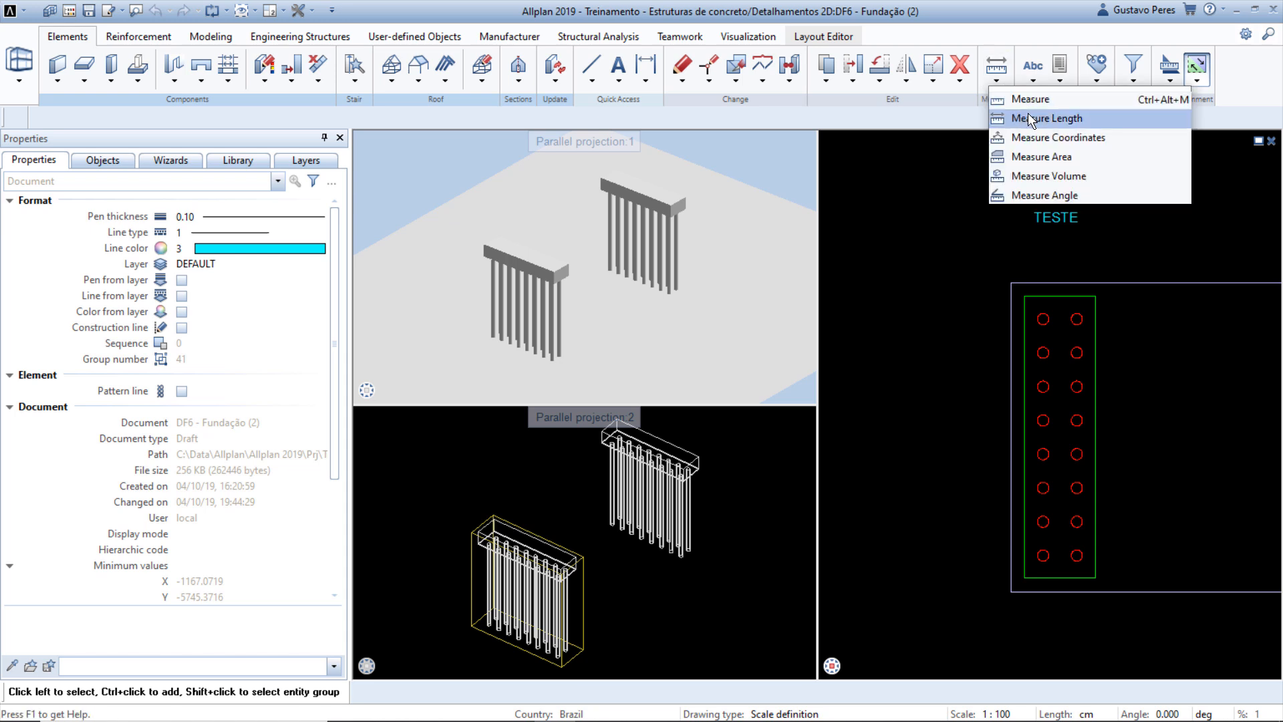
left_click(1082, 117)
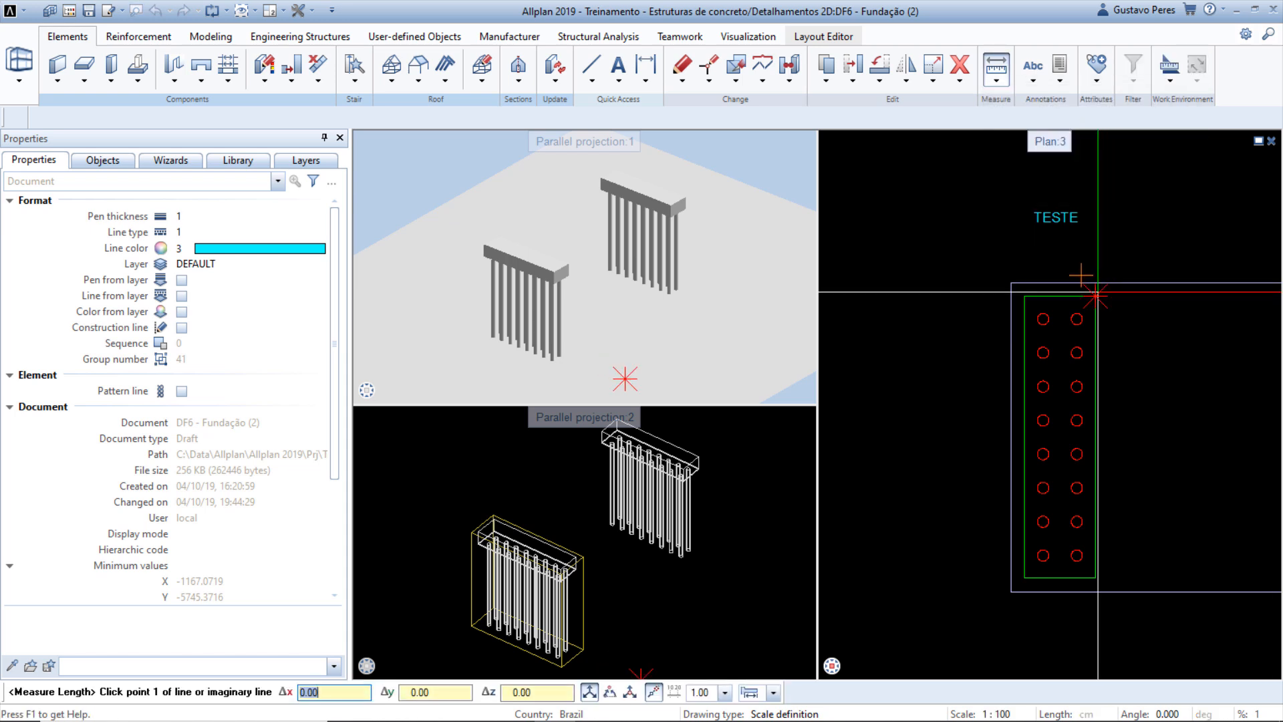
left_click(1095, 578)
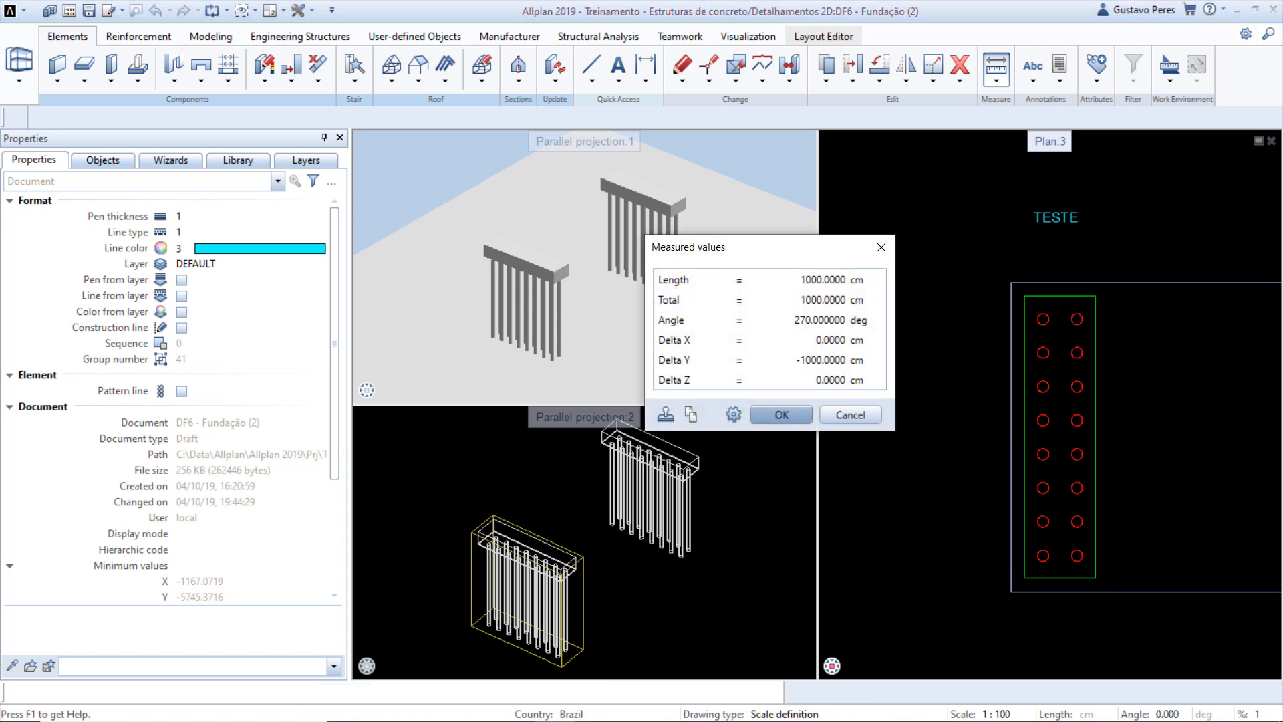
key("Return")
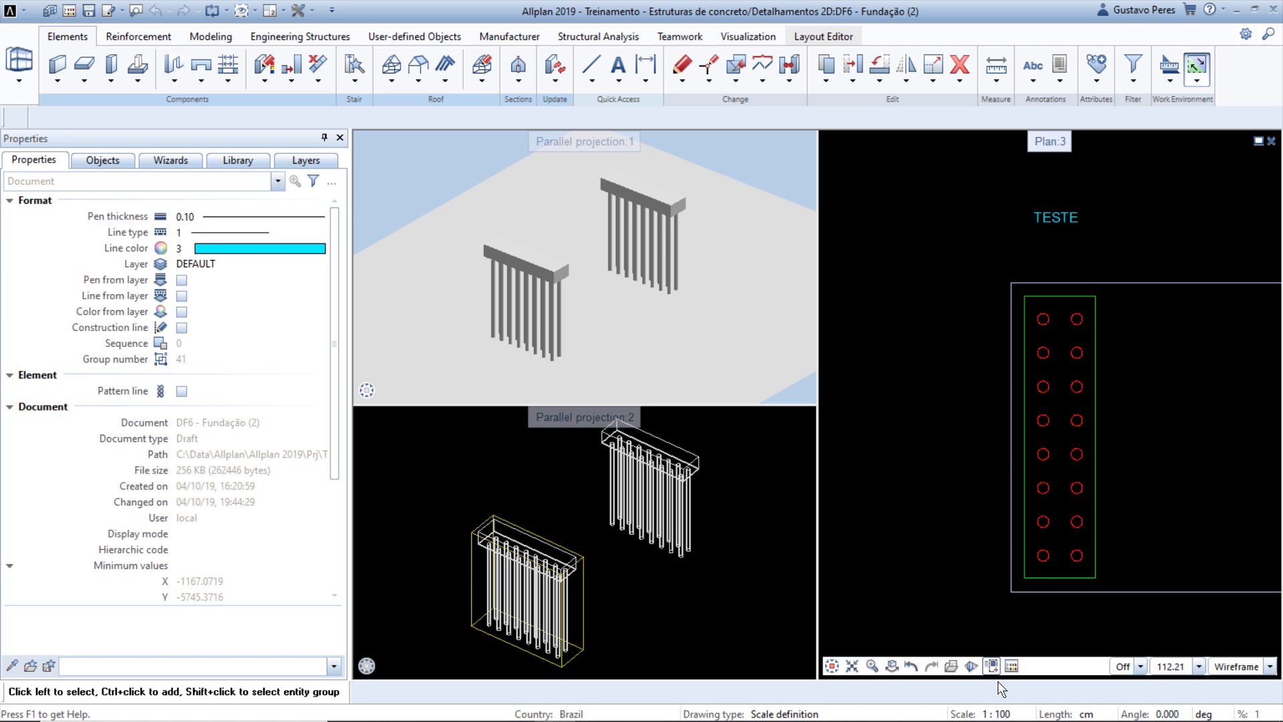
- Switch the reference scale to 1:200 and 1:500, and return it to 1:100
left_click(1003, 714)
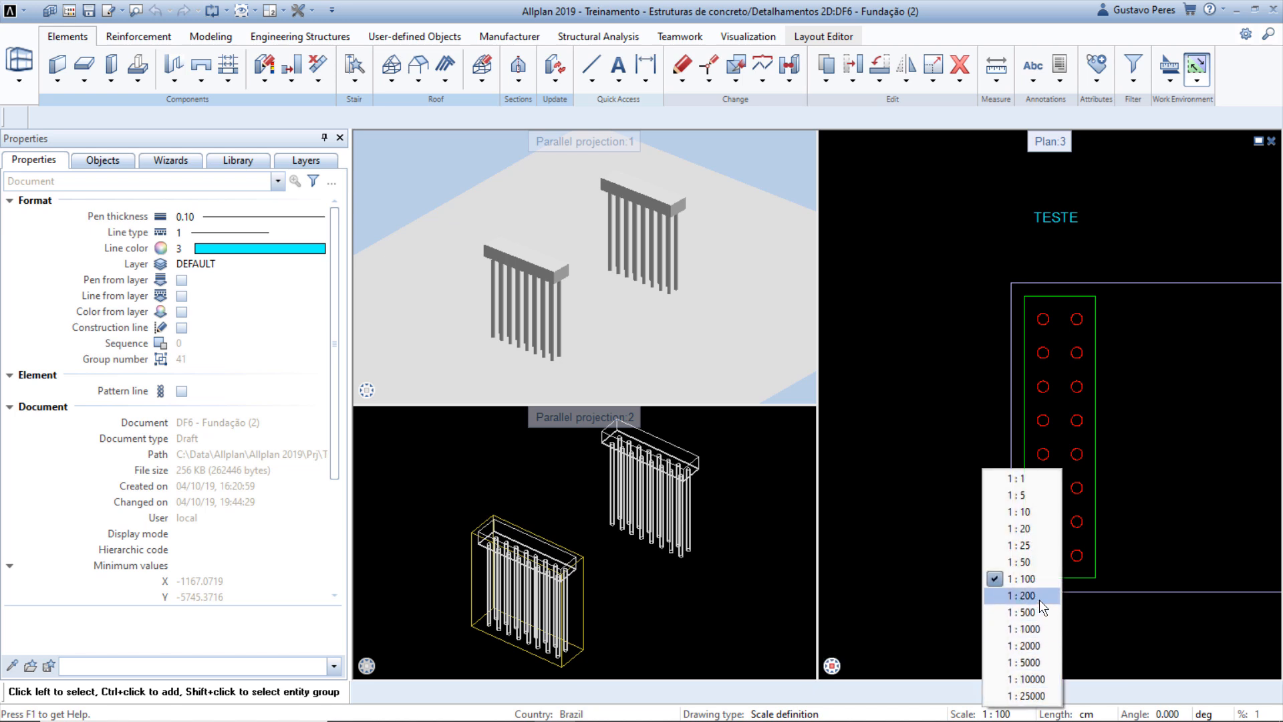
left_click(1040, 596)
left_click(1003, 714)
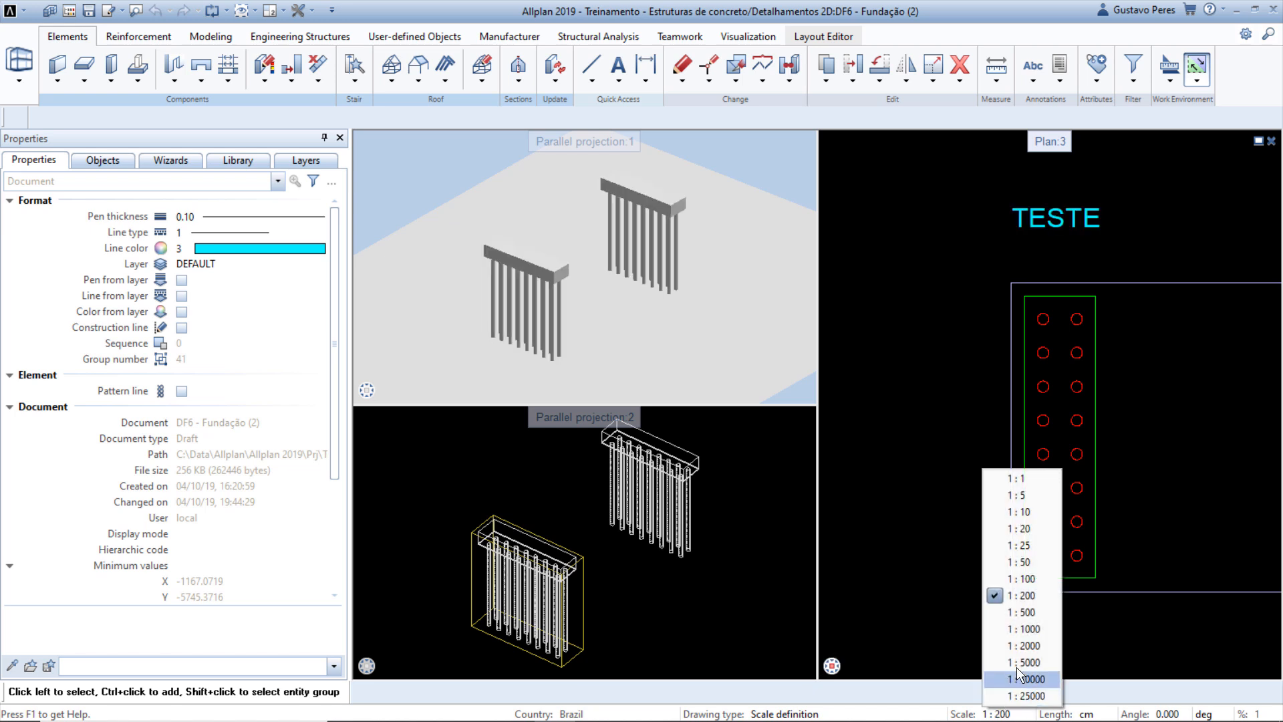
left_click(1030, 612)
left_click(1002, 714)
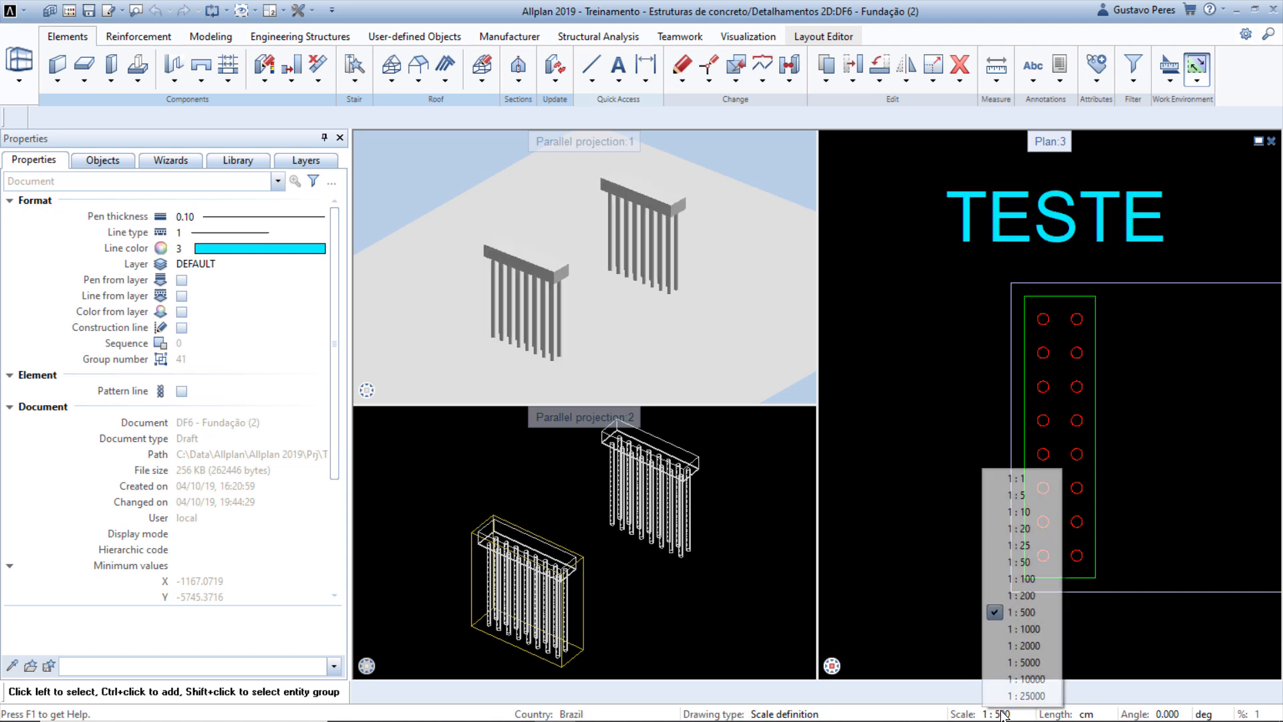
left_click(1034, 577)
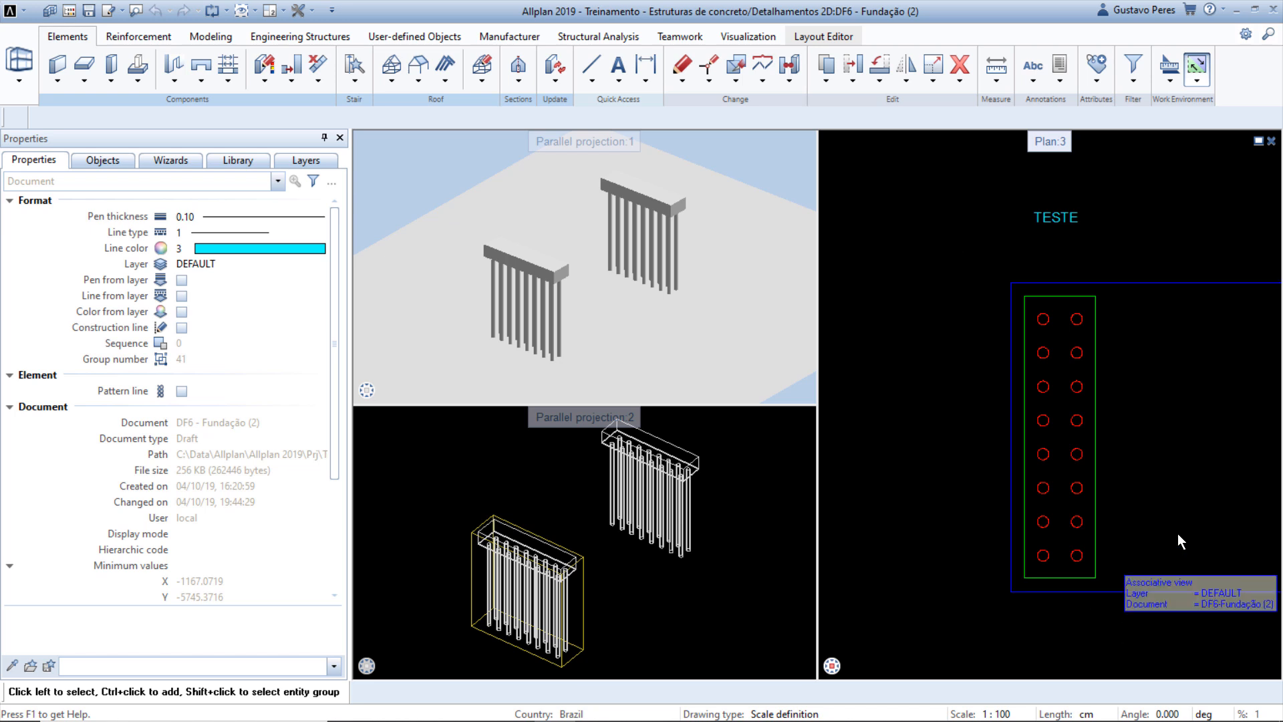
- Inspect the TESTE text's properties, including its height and the Constant size in layout option, and deselect it
left_click(1041, 221)
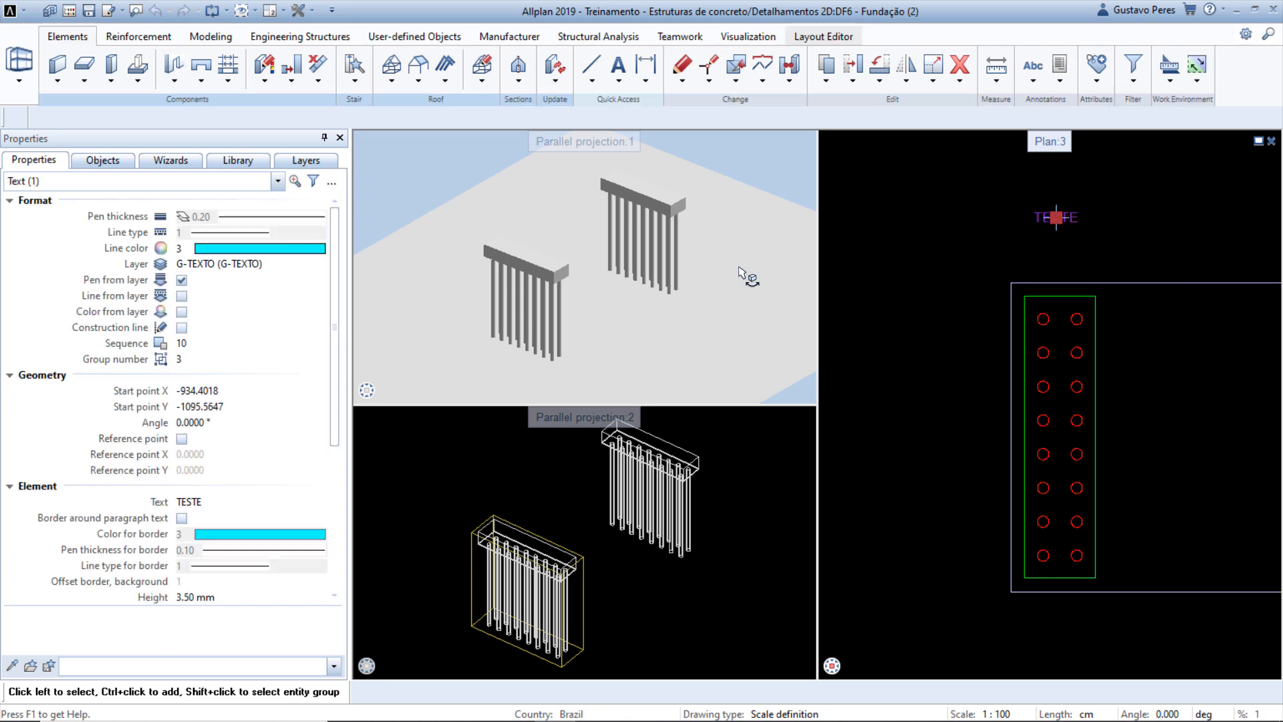
left_click_drag(334, 267, 333, 436)
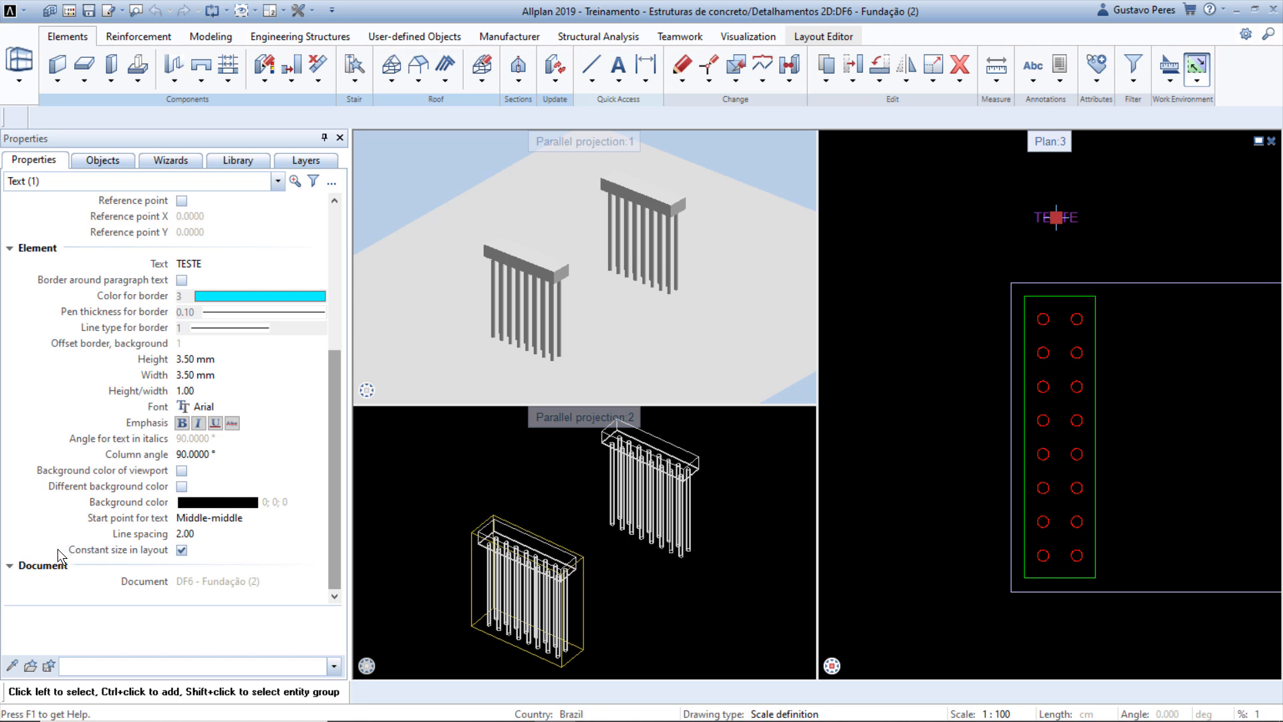
left_click(181, 550)
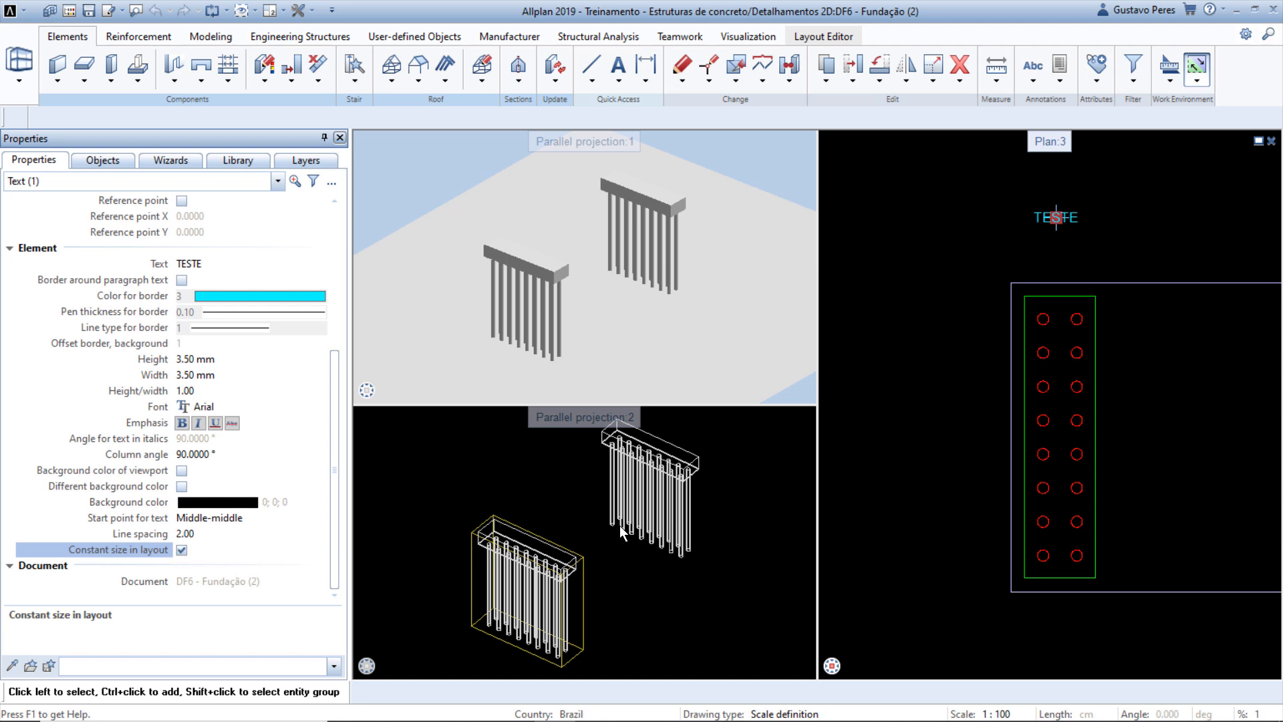
left_click(880, 439)
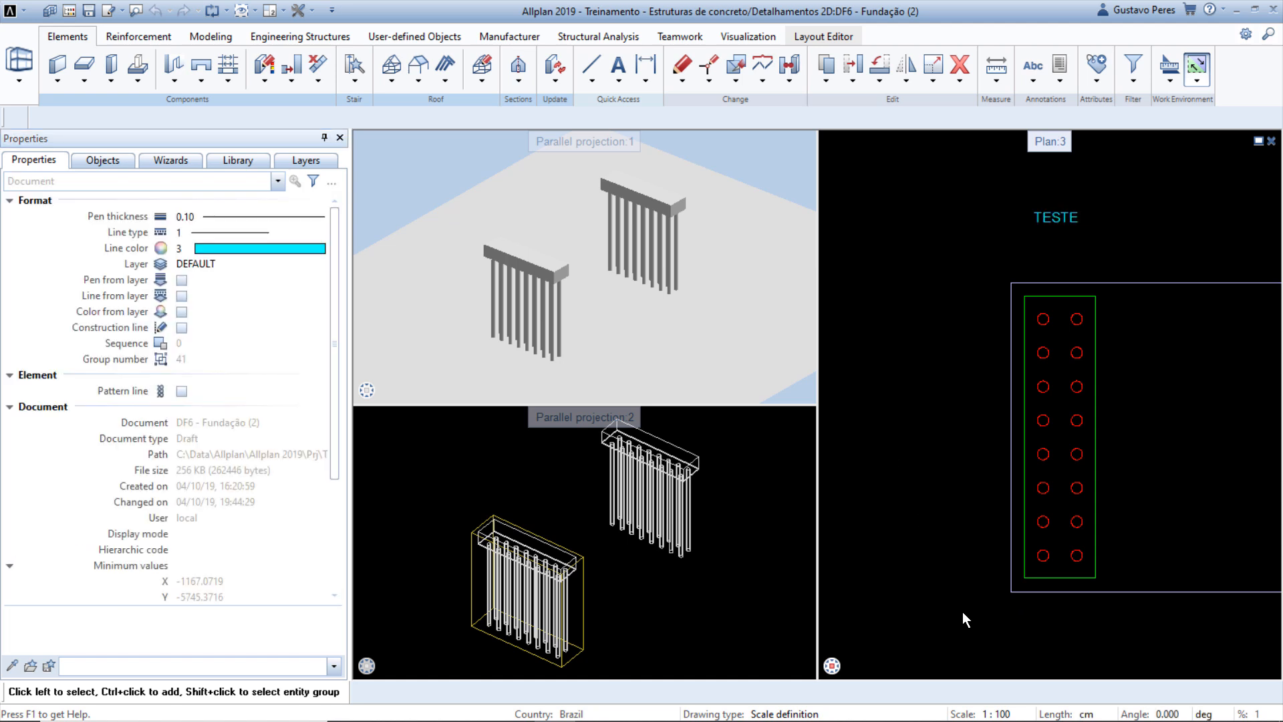
- Set a custom reference scale of 1:125 for the drawing
left_click(1003, 714)
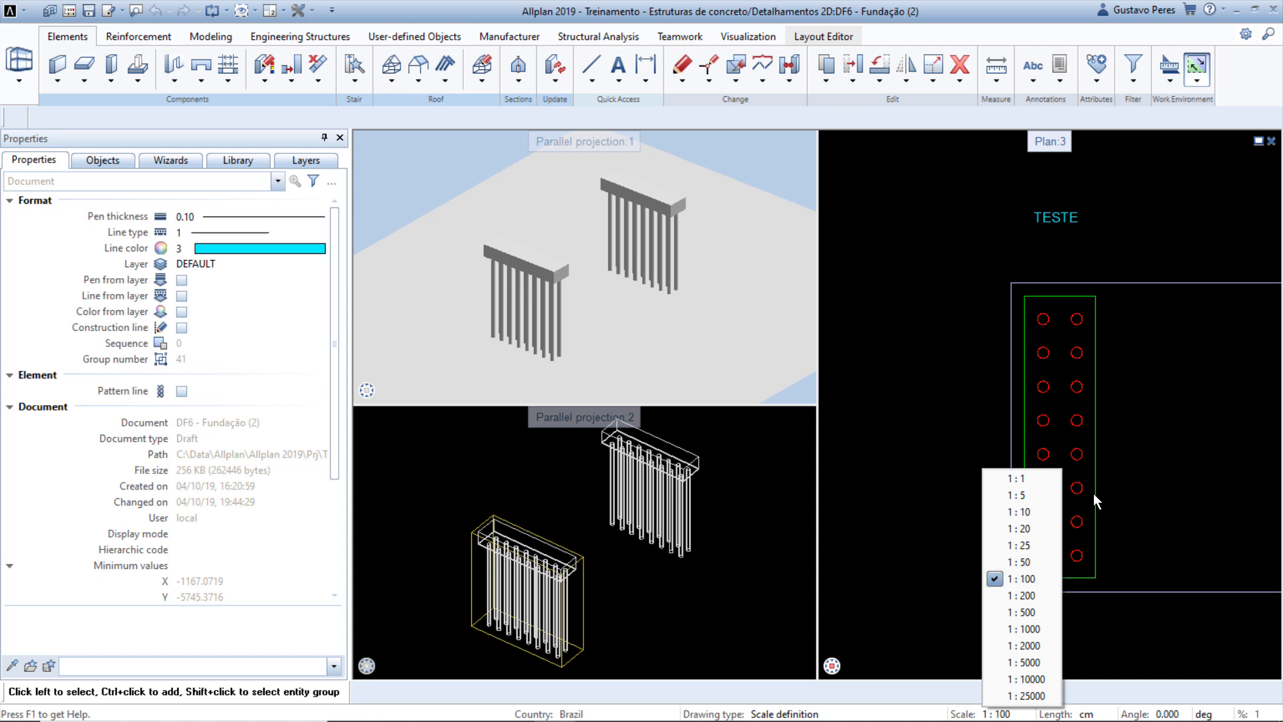
left_click(1158, 257)
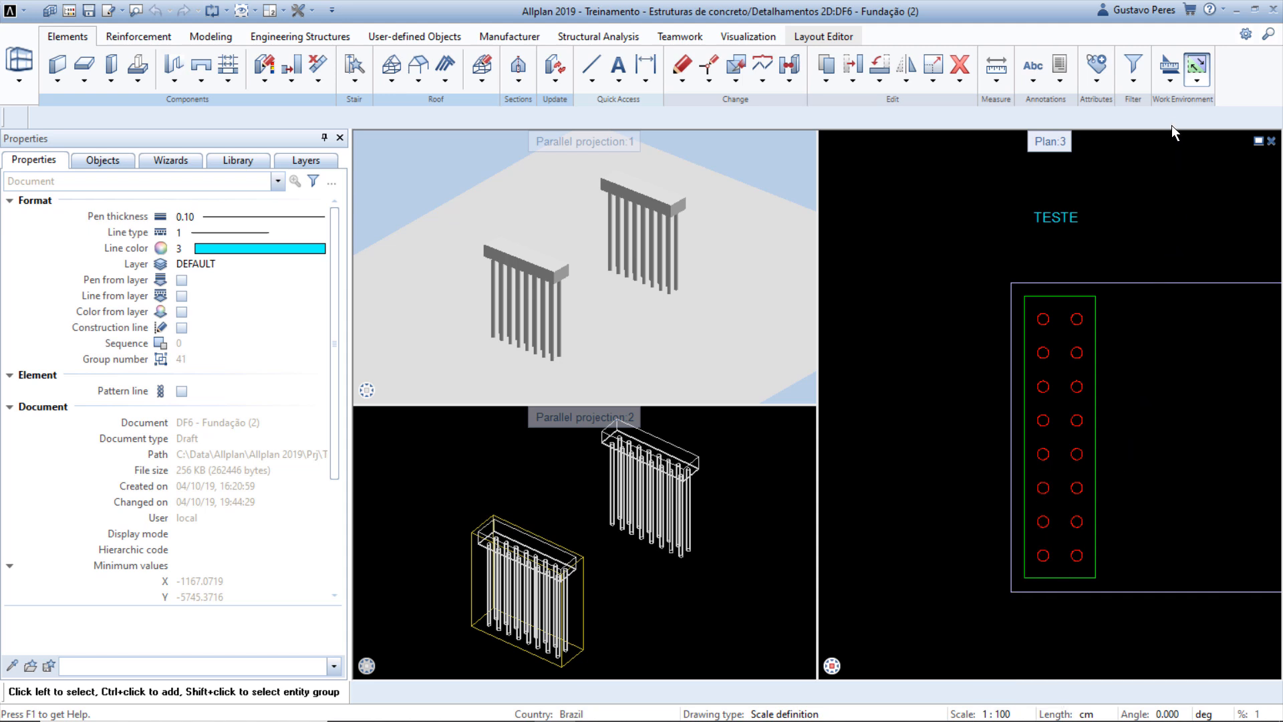
left_click(1170, 80)
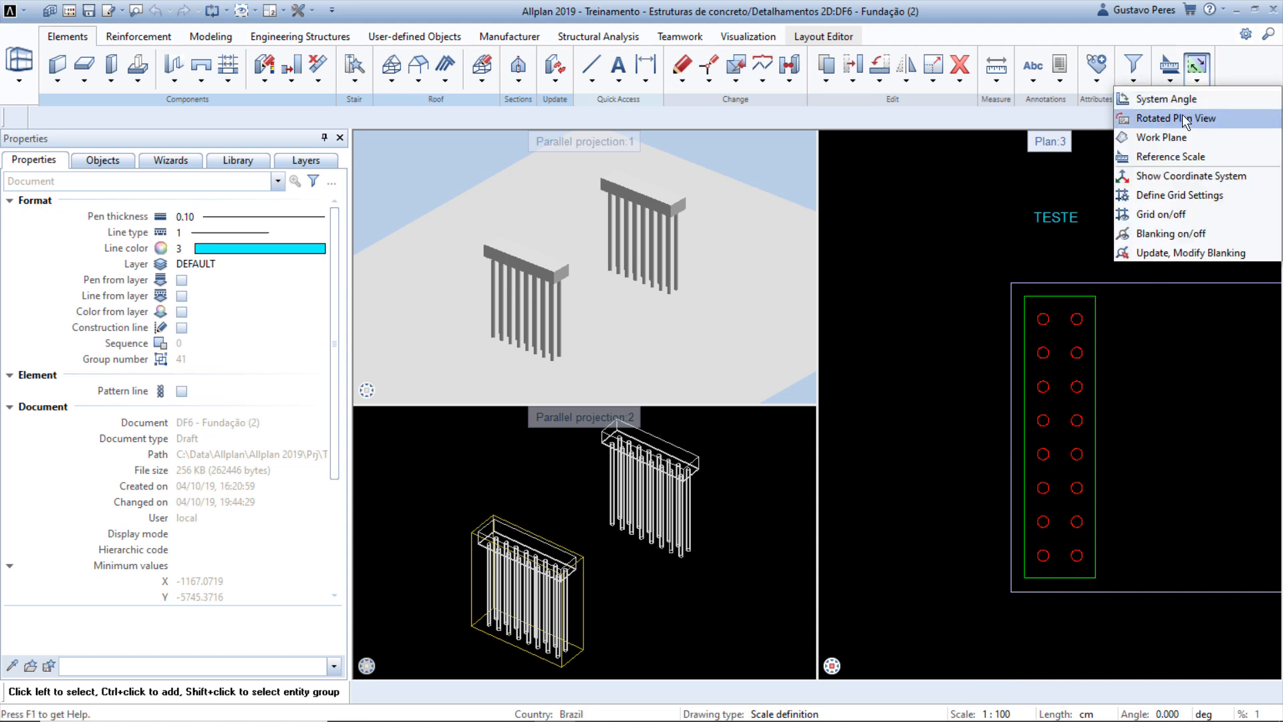
left_click(1214, 155)
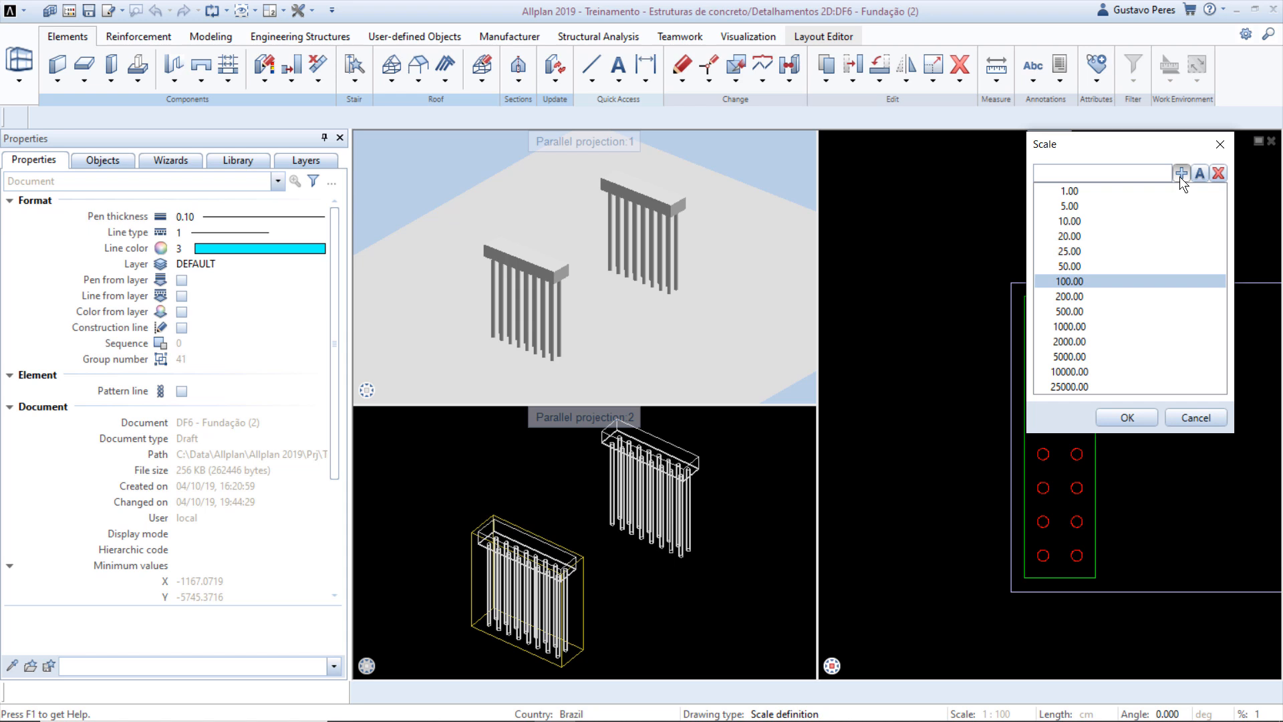
type("125")
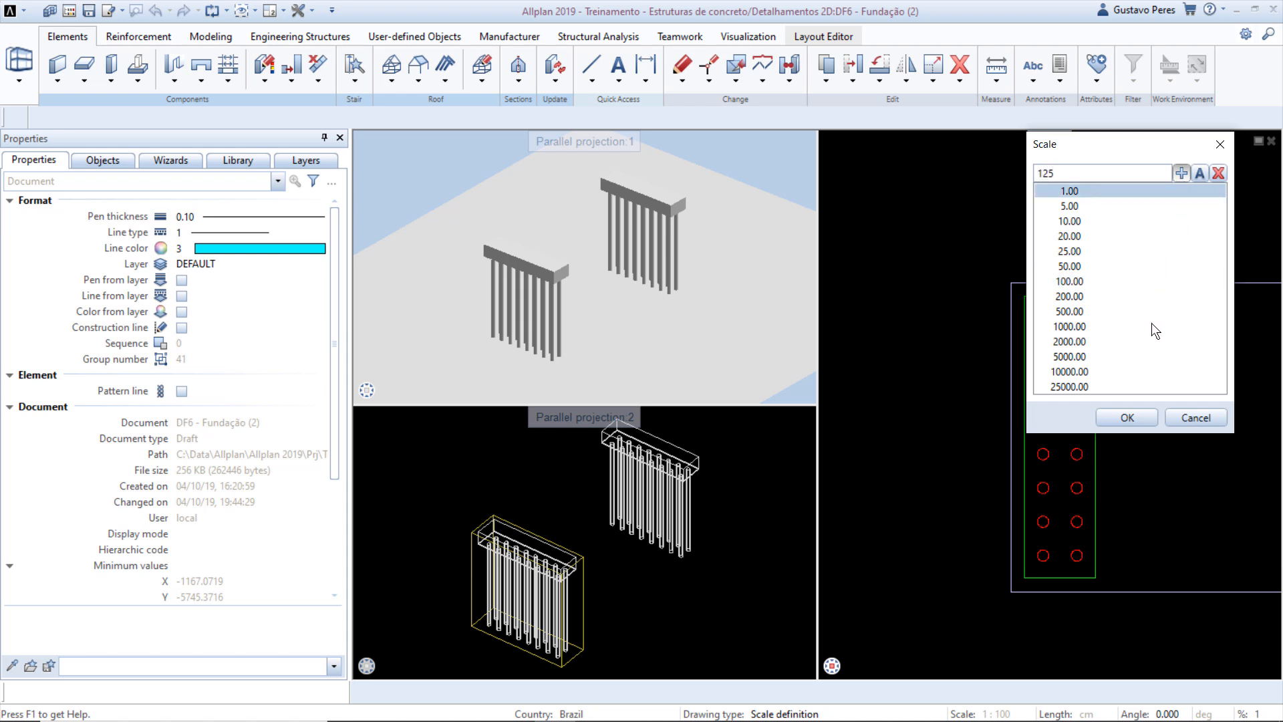
left_click(1139, 416)
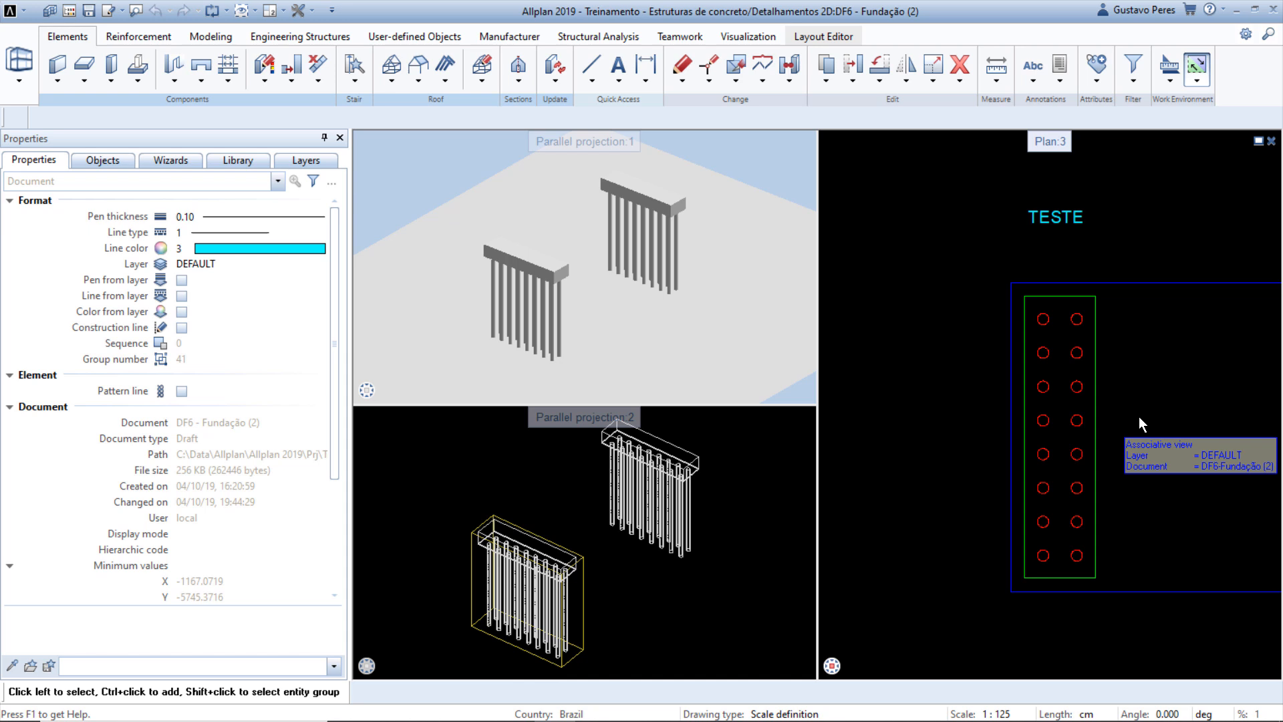
- Delete the TESTE text above the foundation's associative plan view
scroll(1137, 415, "down", 3)
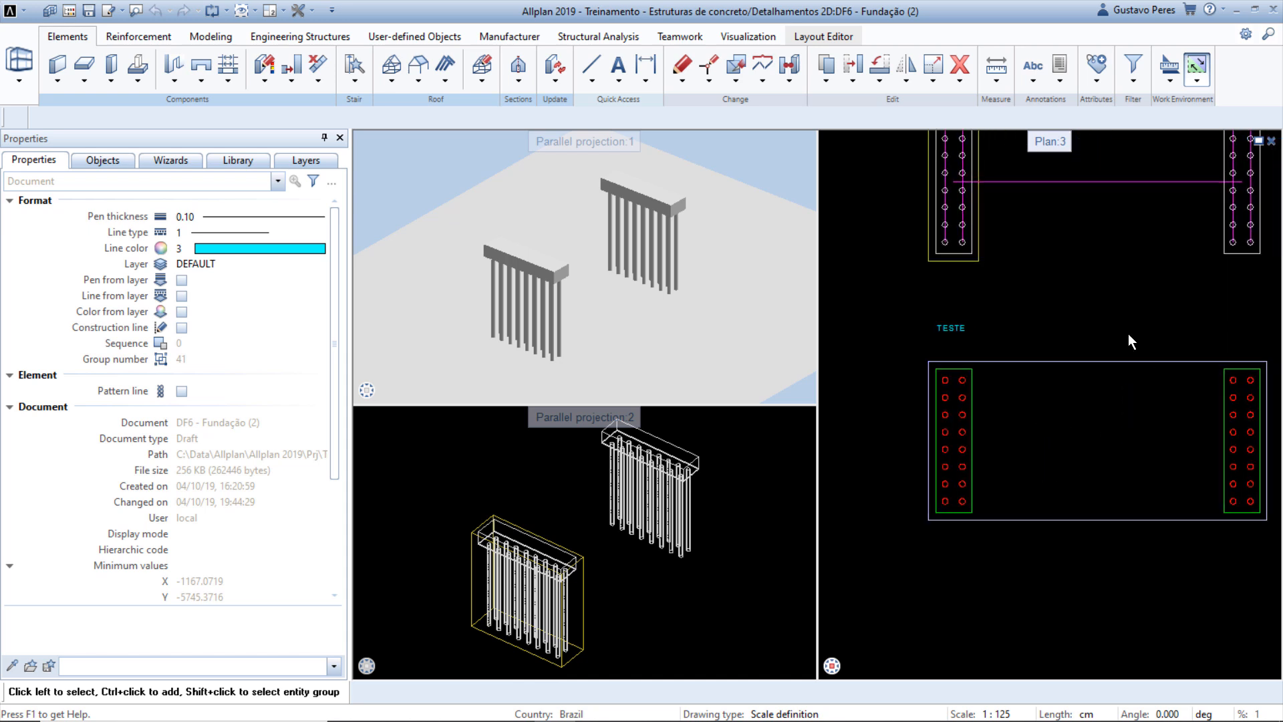
left_click(961, 66)
left_click(967, 328)
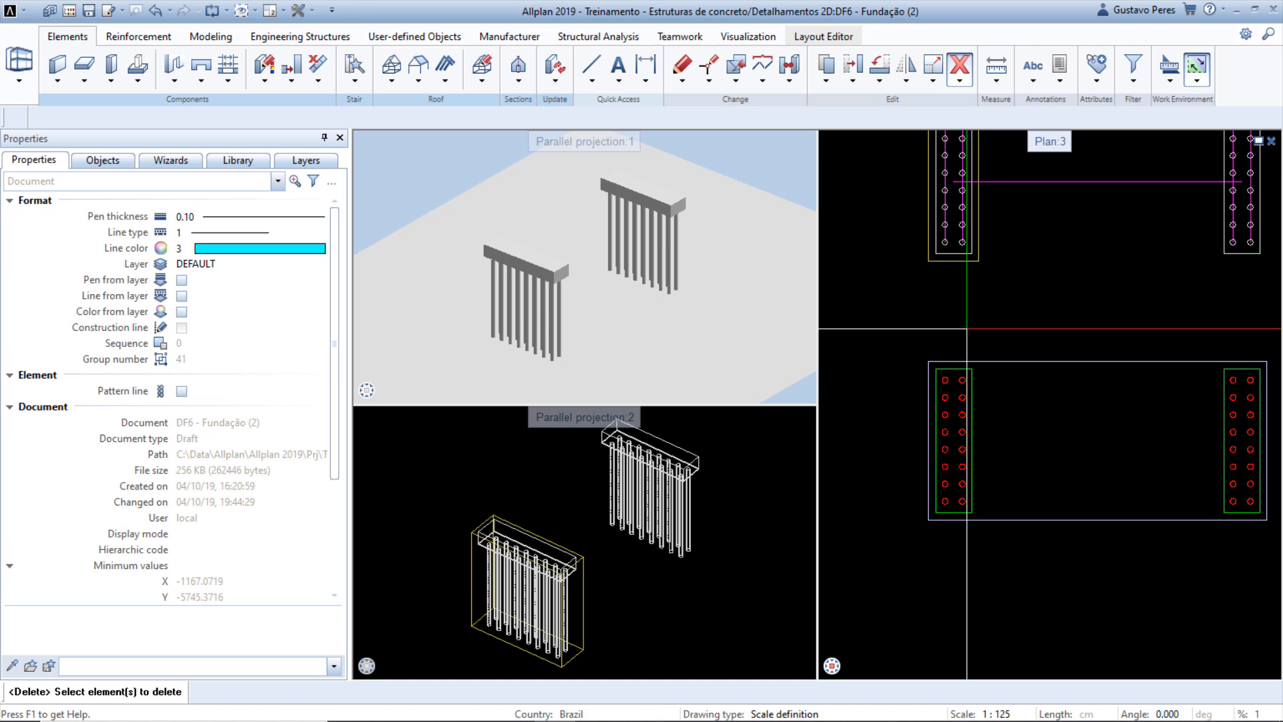
key("Escape")
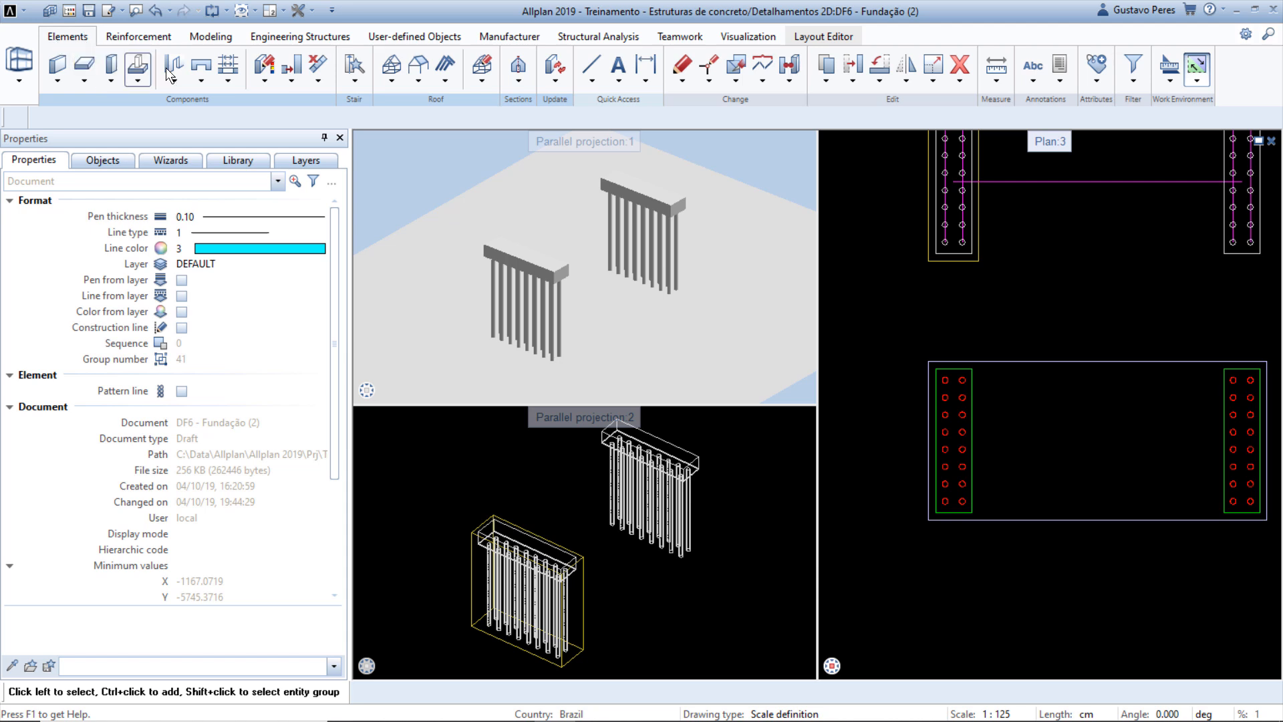
- Start a horizontal text and make G-TEXTO, under BRASIL and BIMWORKS 2019, the current layer
left_click(620, 82)
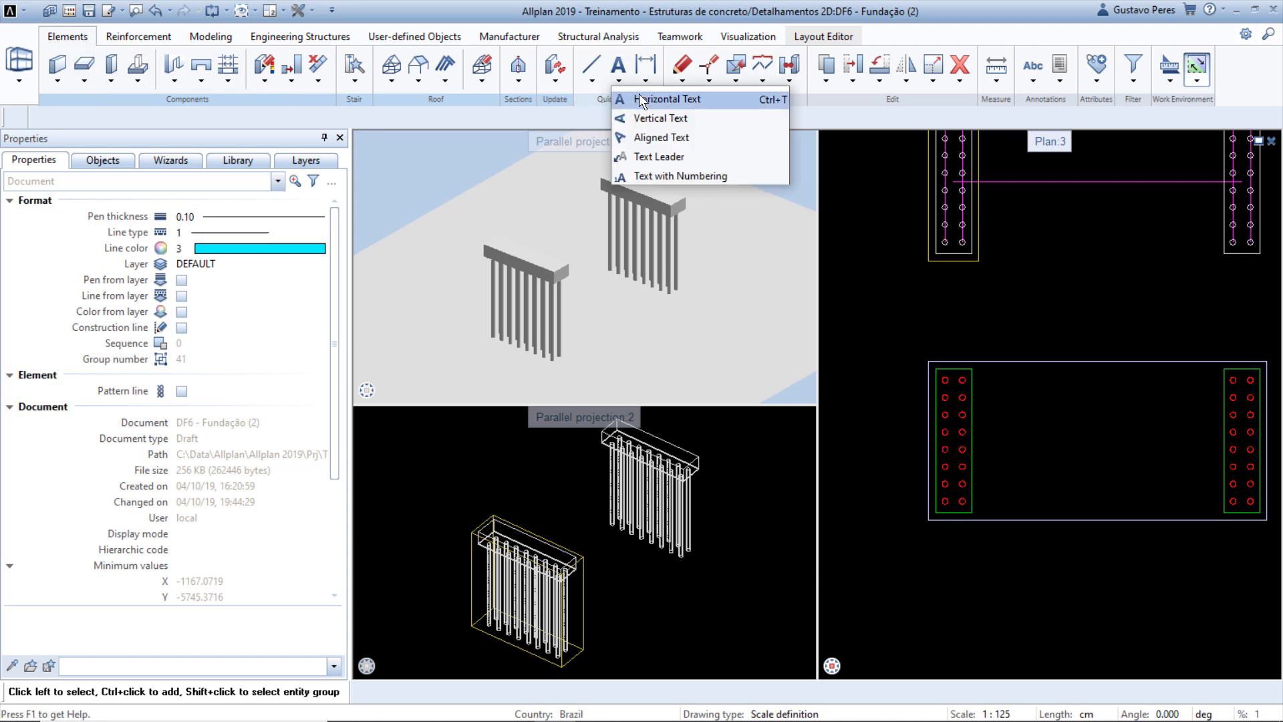
left_click(715, 99)
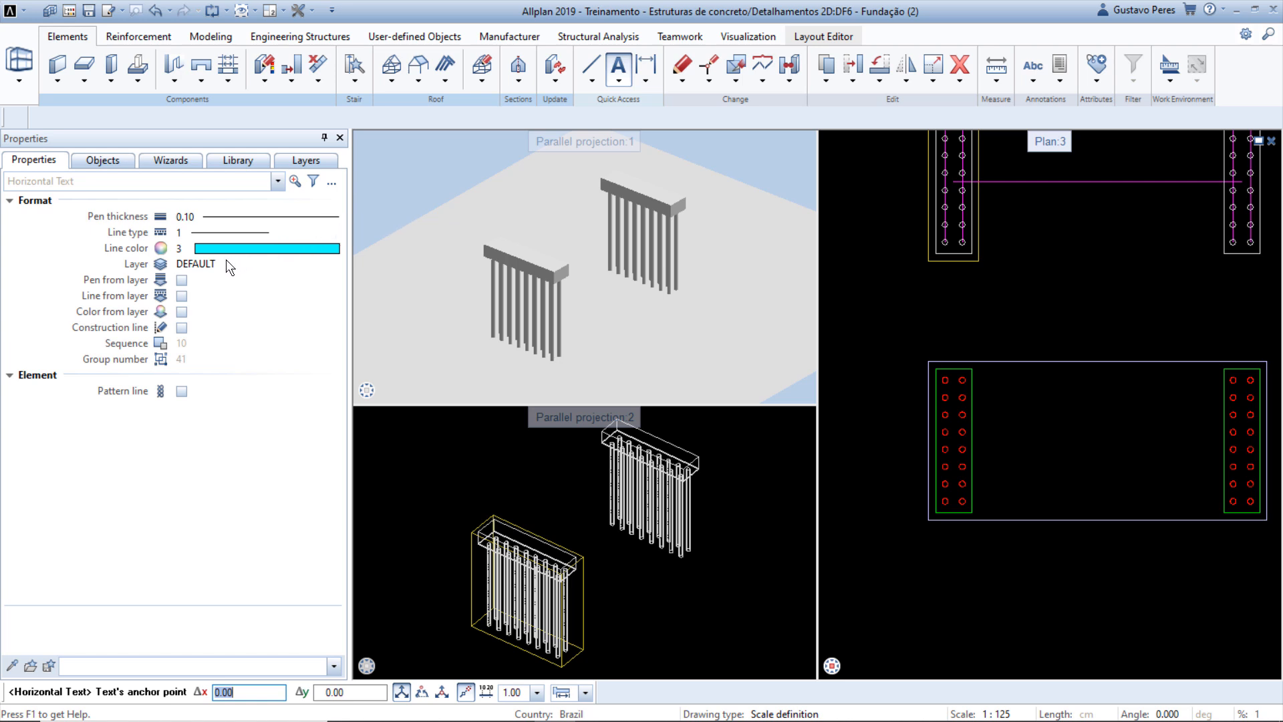
left_click(209, 264)
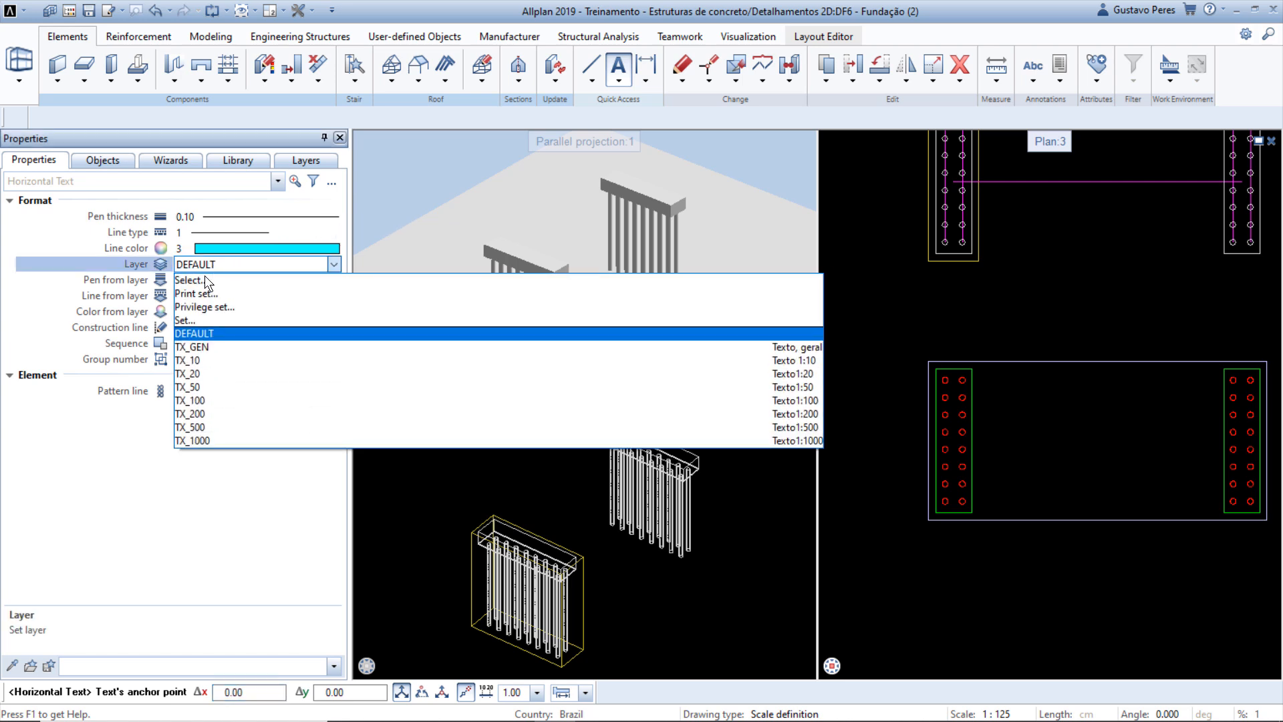
left_click(198, 317)
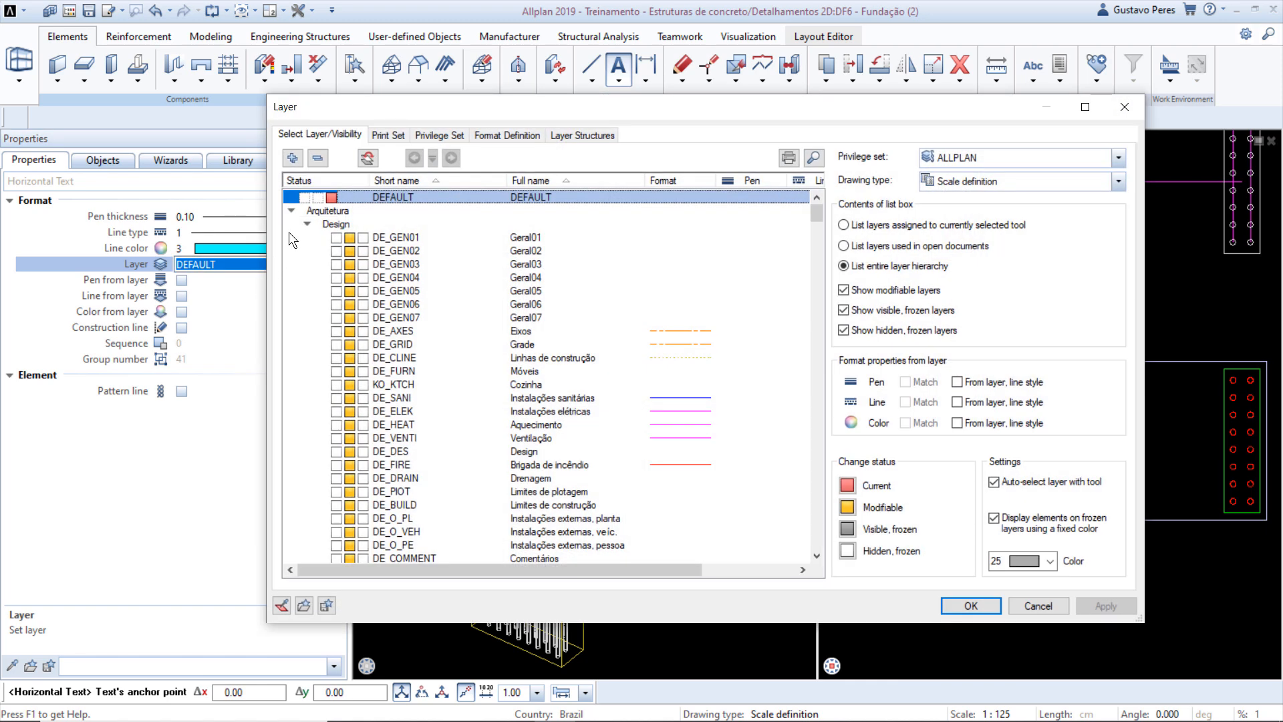
left_click(319, 159)
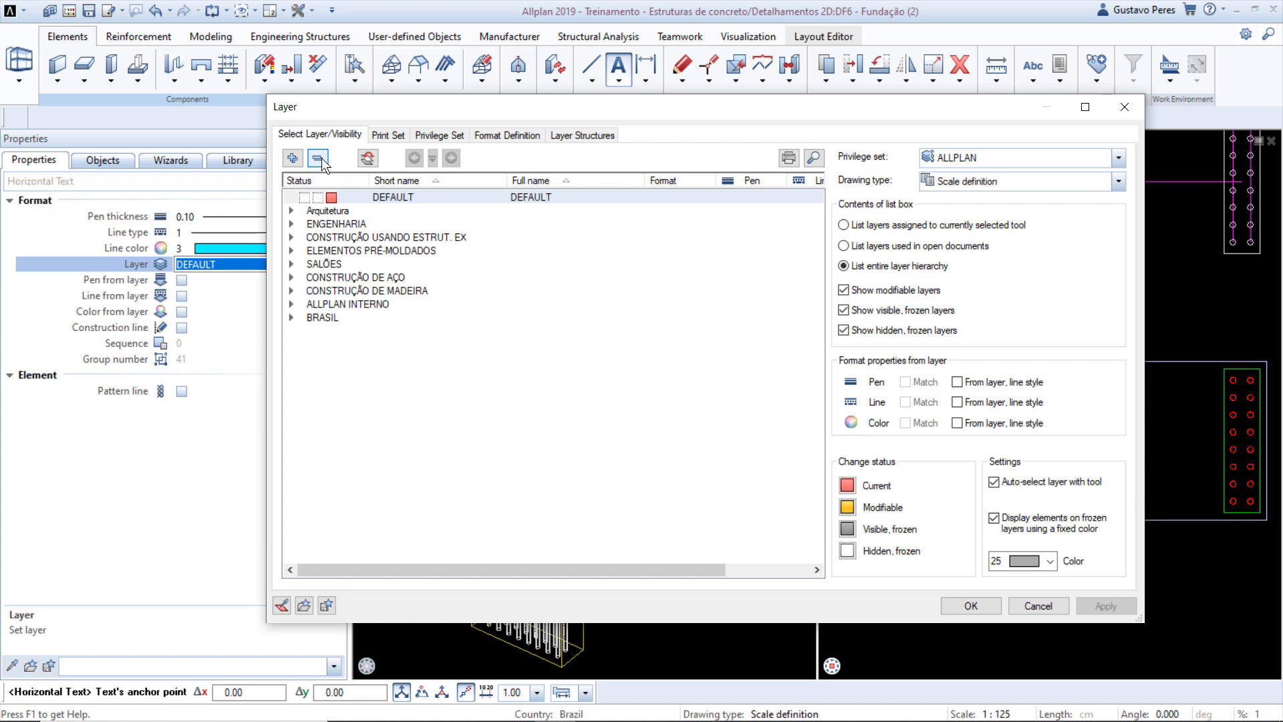
left_click(291, 317)
left_click(304, 330)
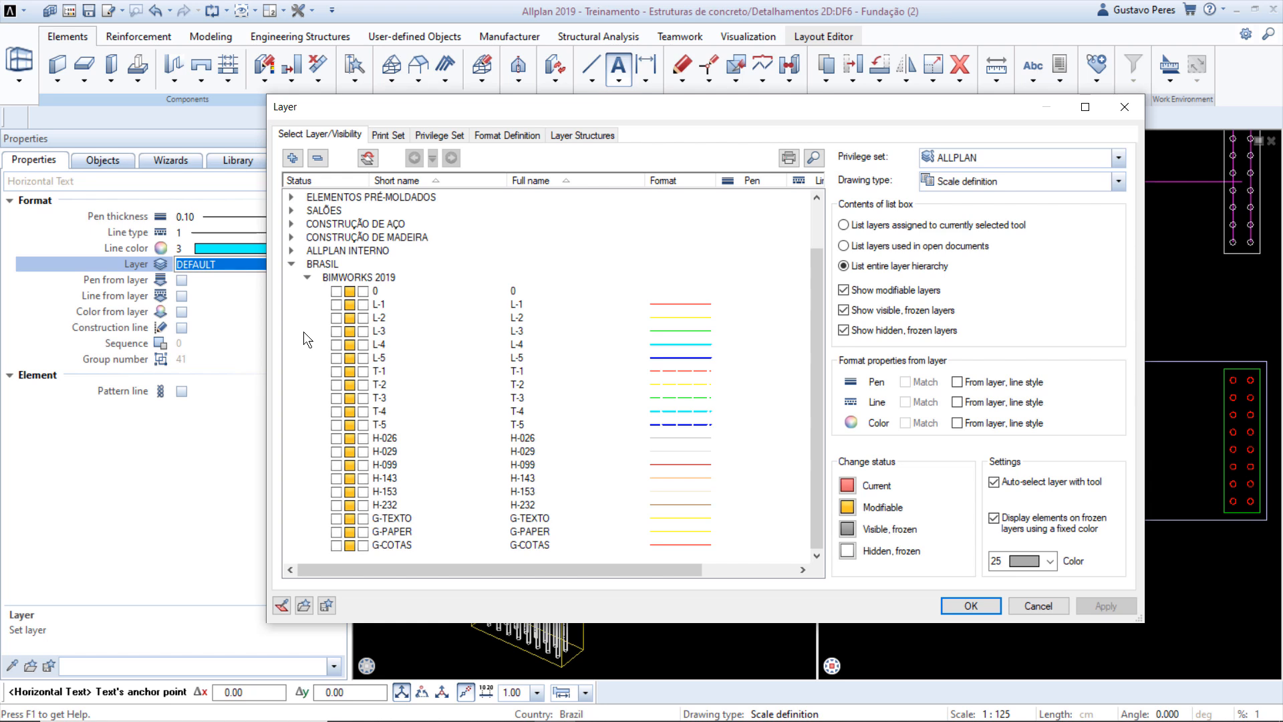
left_click(372, 518)
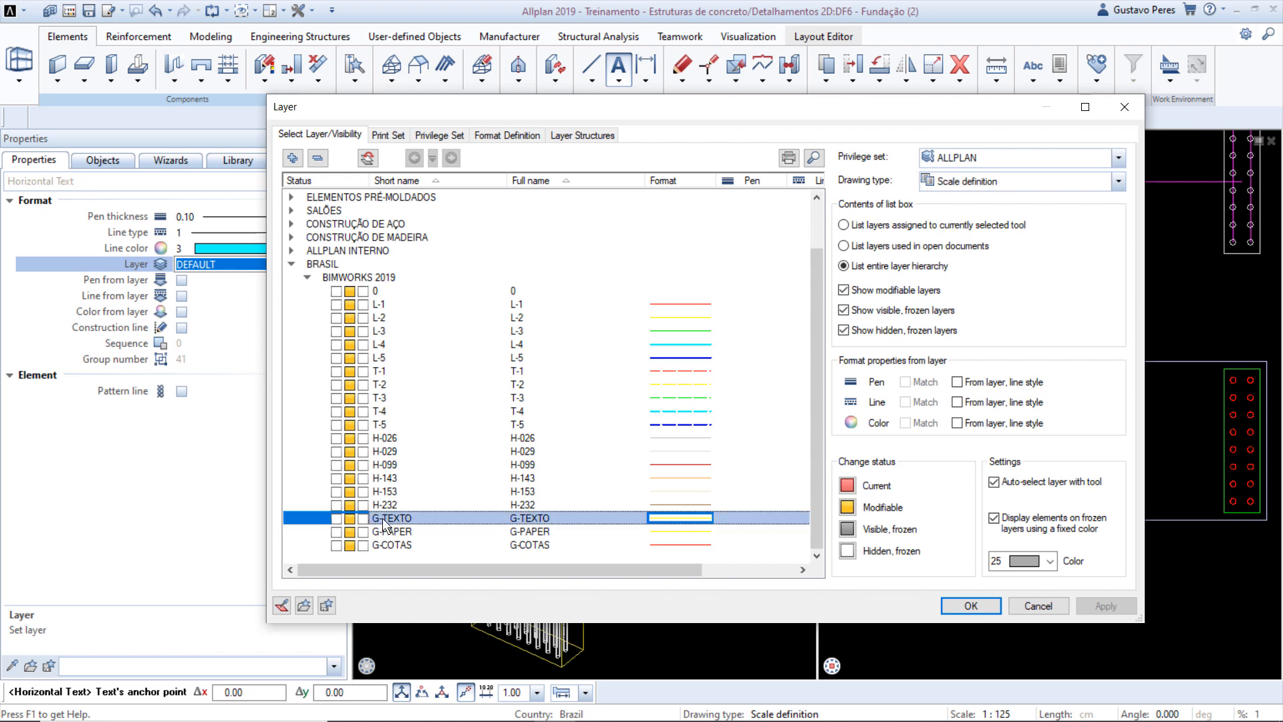
left_click(365, 519)
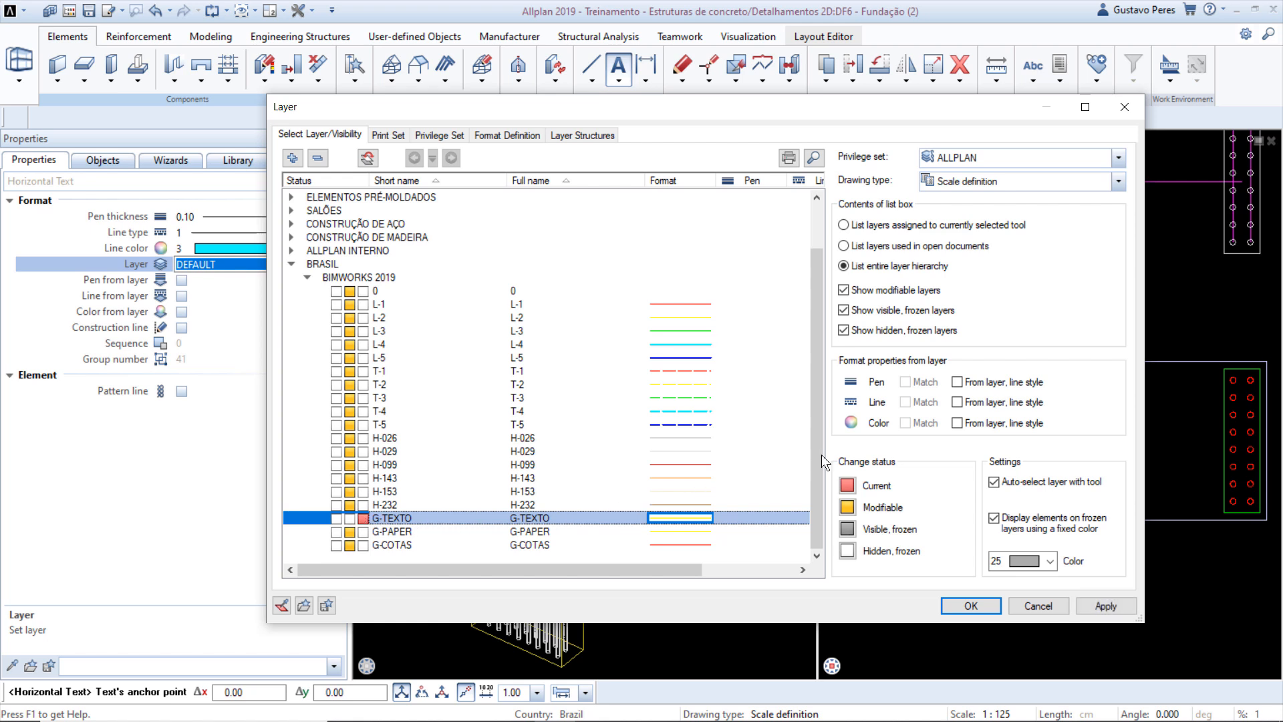
- Take the pen, line and color format properties from the layer's line style and apply the layer settings
left_click(957, 423)
left_click(959, 402)
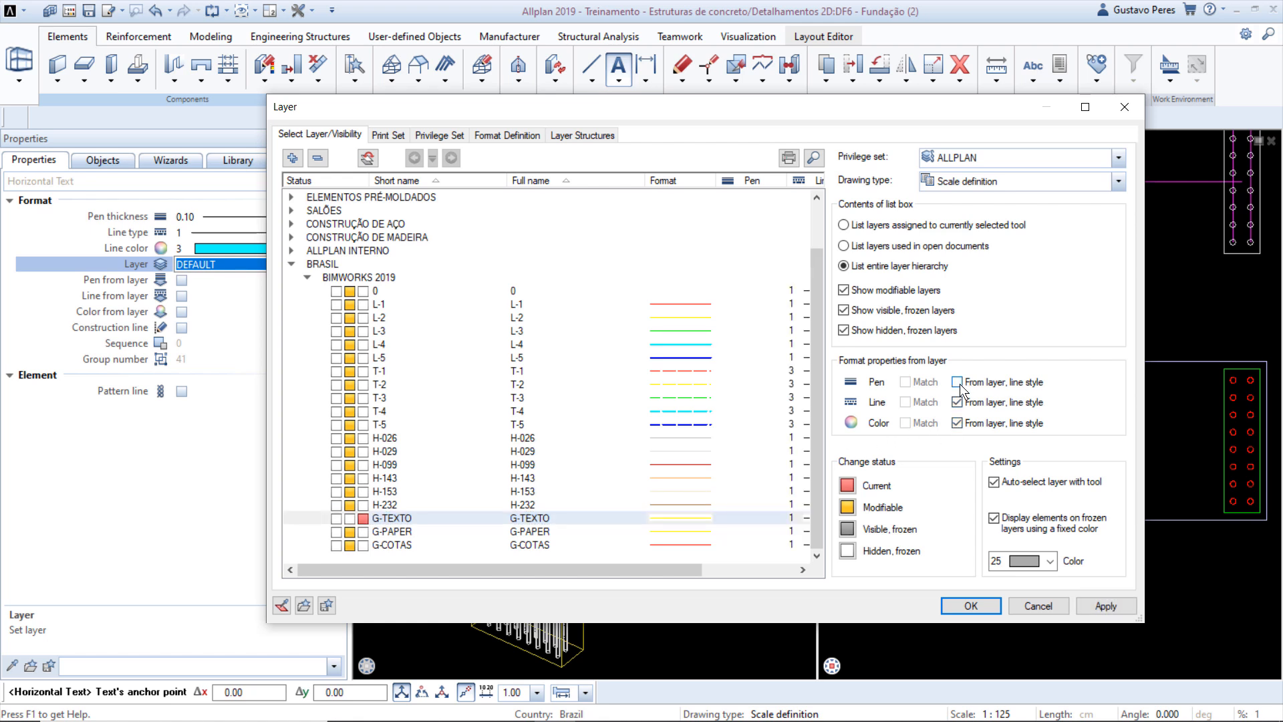
left_click(958, 382)
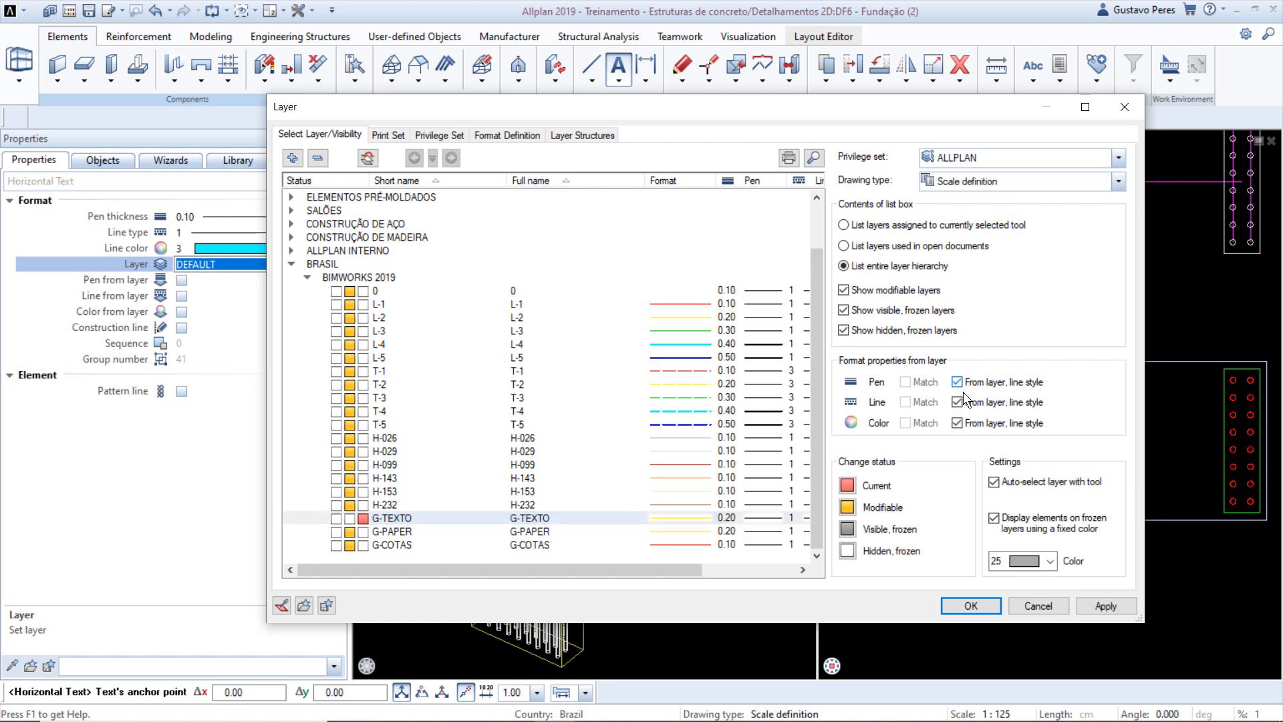
left_click(1093, 605)
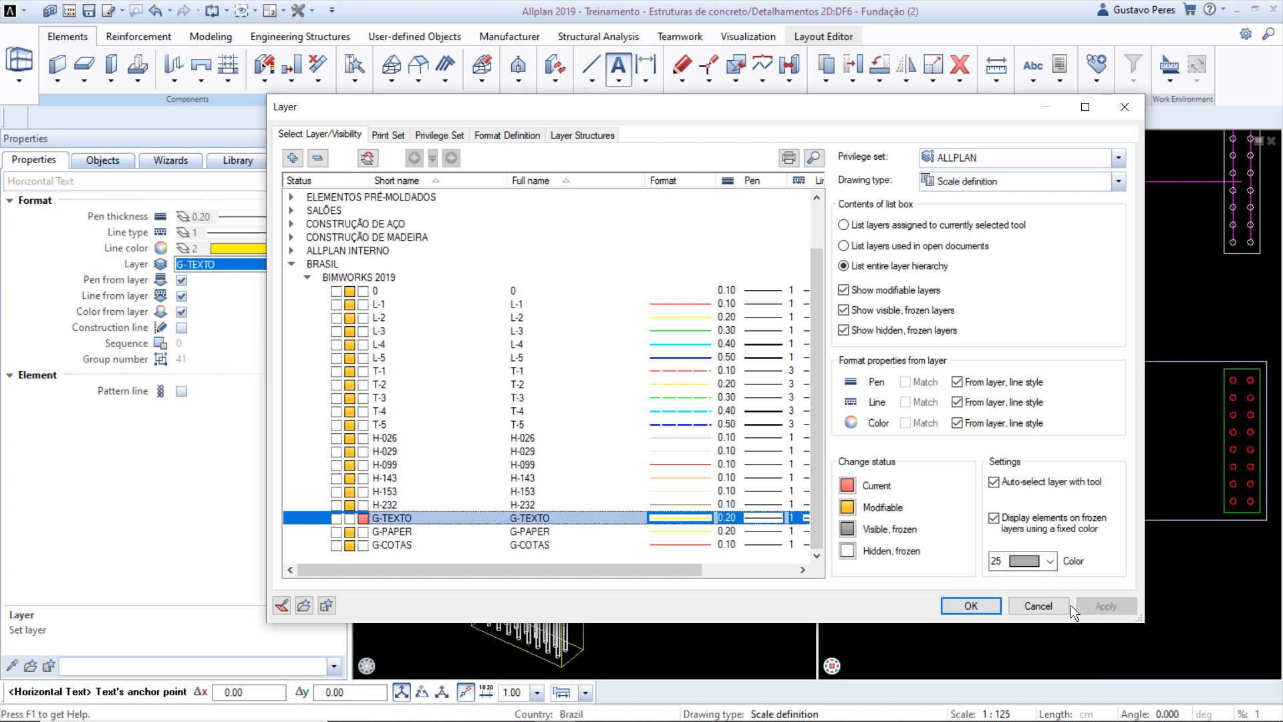
- Accept the layer settings and place the horizontal text's anchor point just above the foundation's associative plan view
left_click(977, 604)
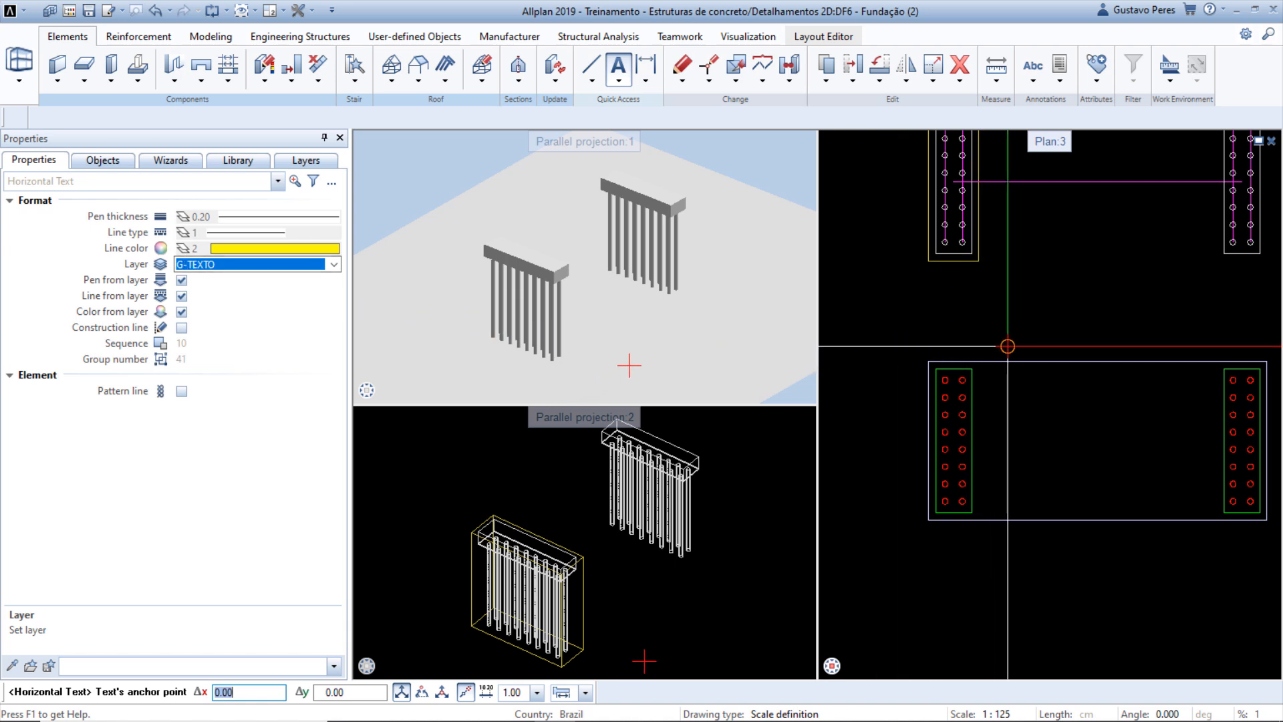
left_click(1097, 339)
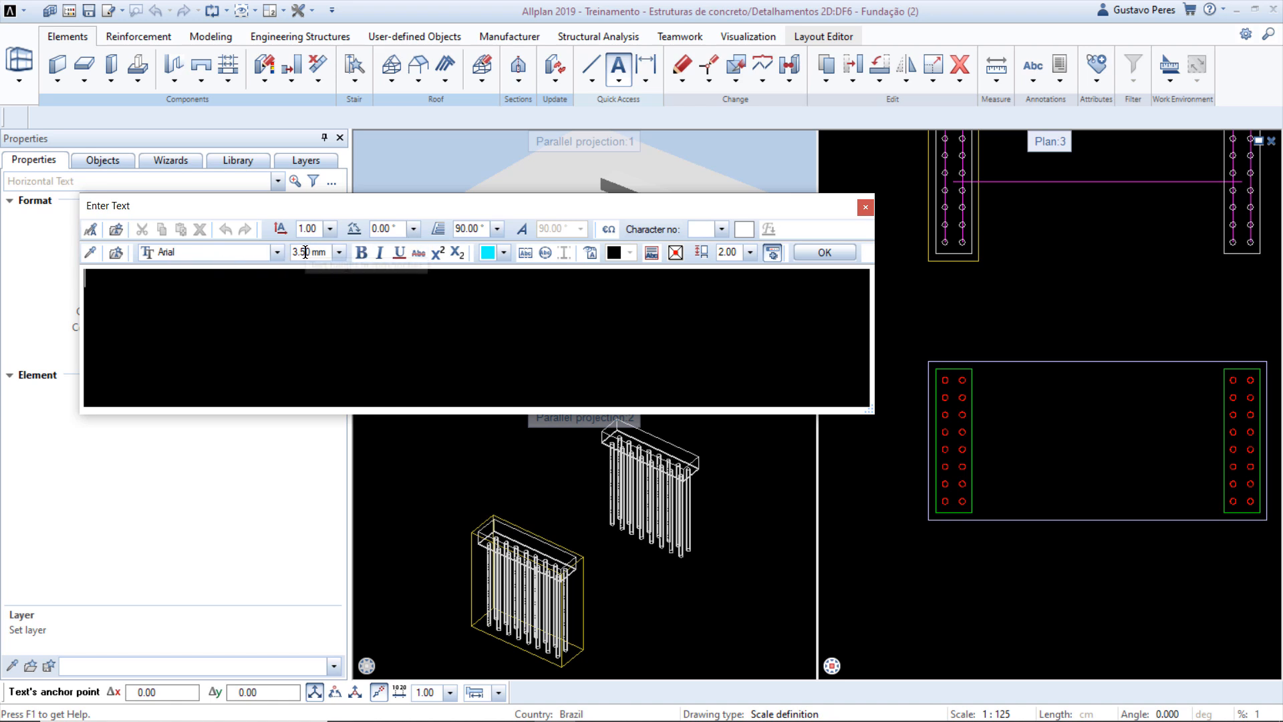
left_click(327, 233)
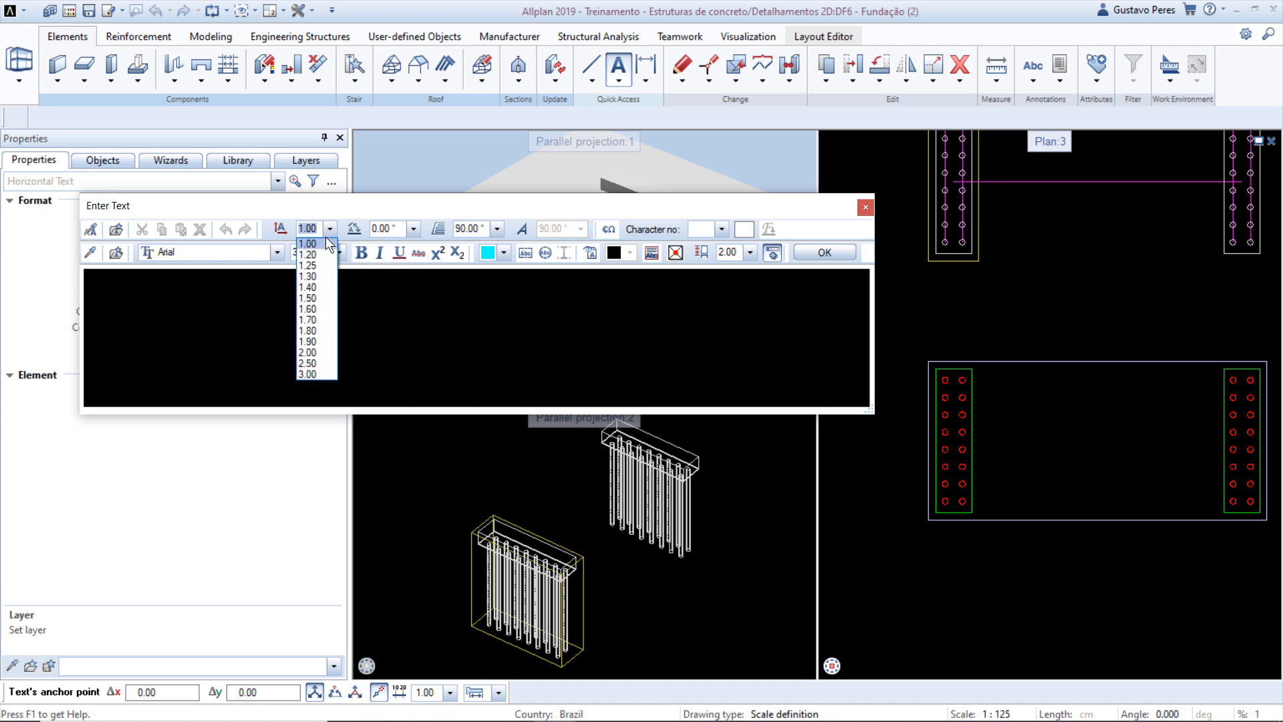
left_click(311, 244)
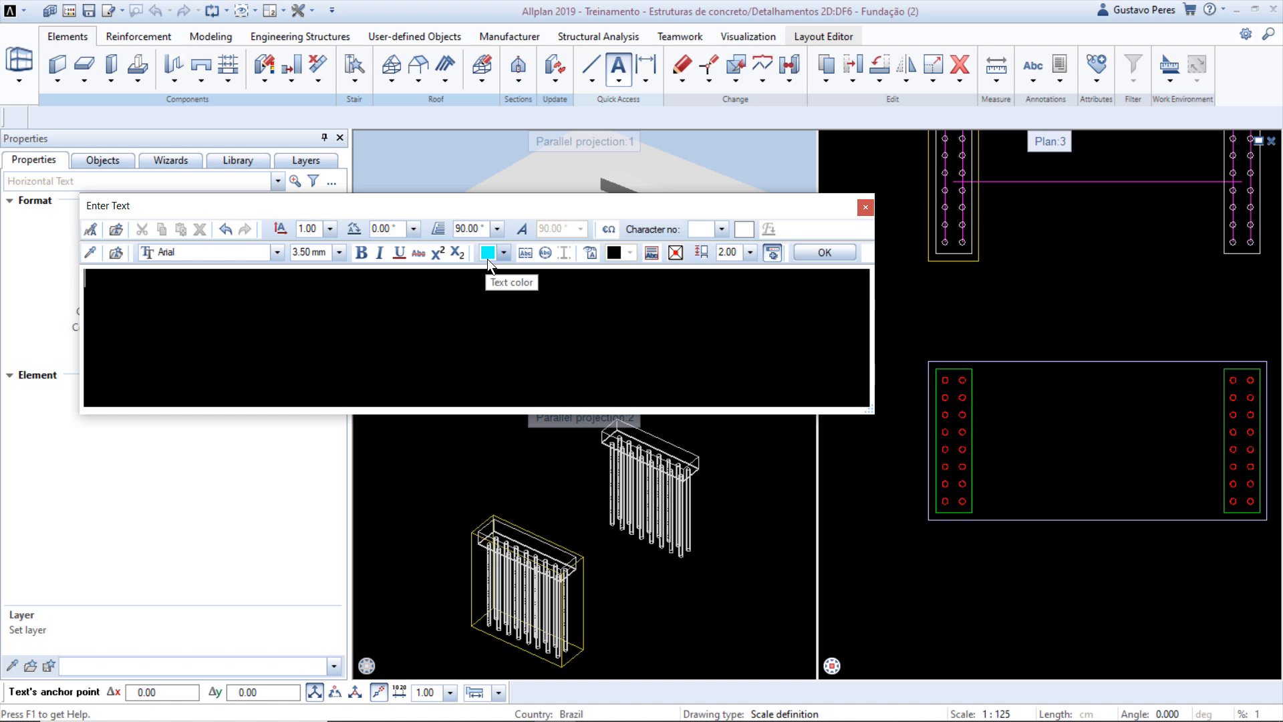
left_click(675, 256)
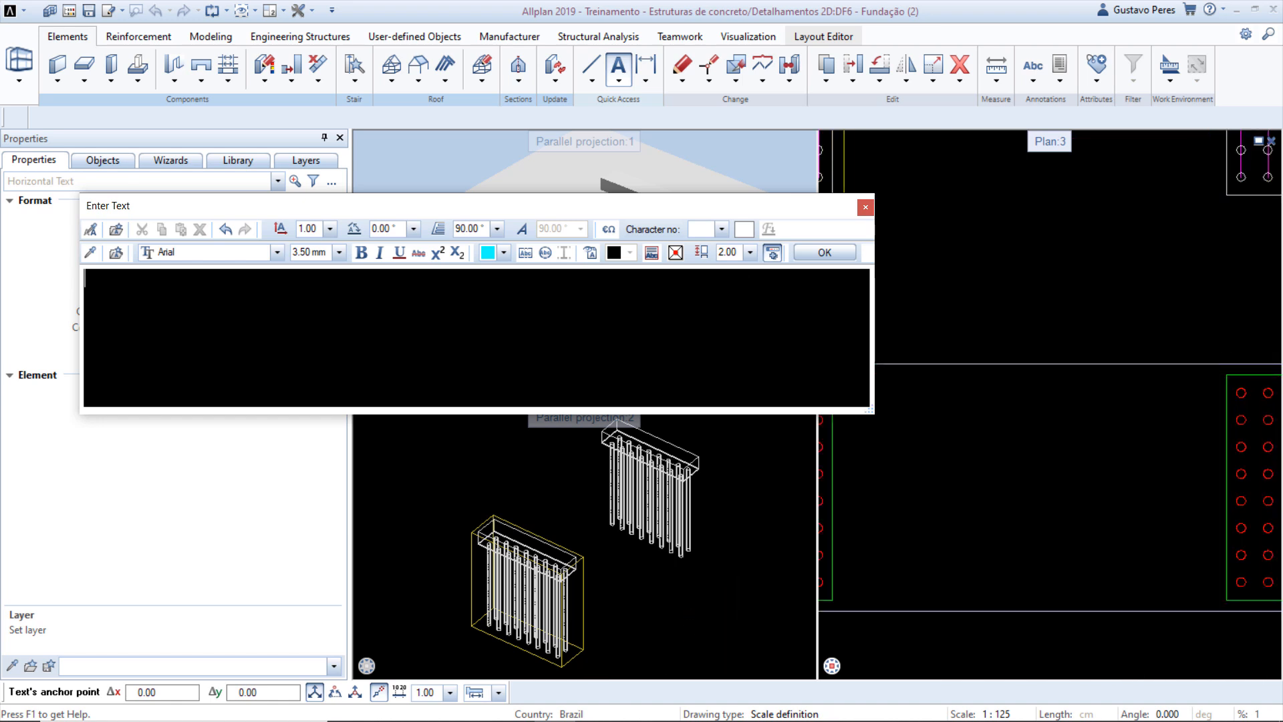
type("aaaaaaaaaa")
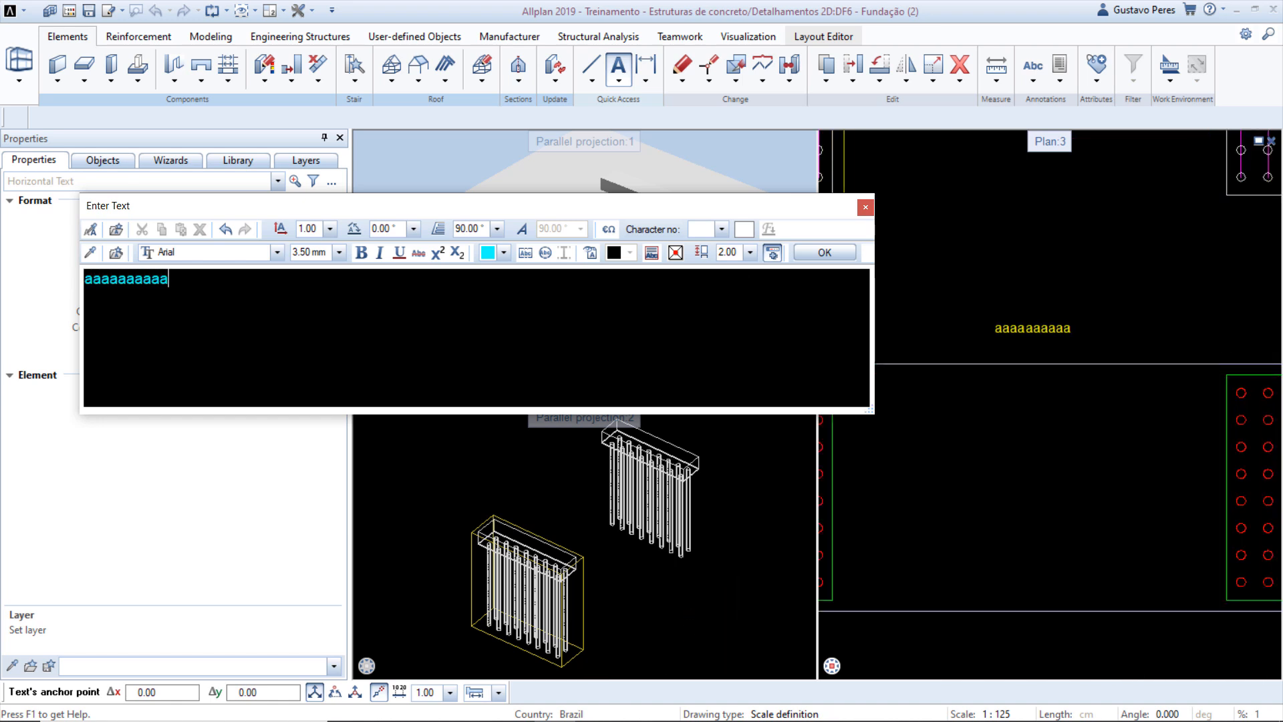
type("aa")
key("BackSpace")
key("BackSpace")
key("BackSpace")
key("BackSpace")
key("BackSpace")
key("BackSpace")
key("BackSpace")
key("BackSpace")
key("BackSpace")
key("BackSpace")
key("BackSpace")
key("BackSpace")
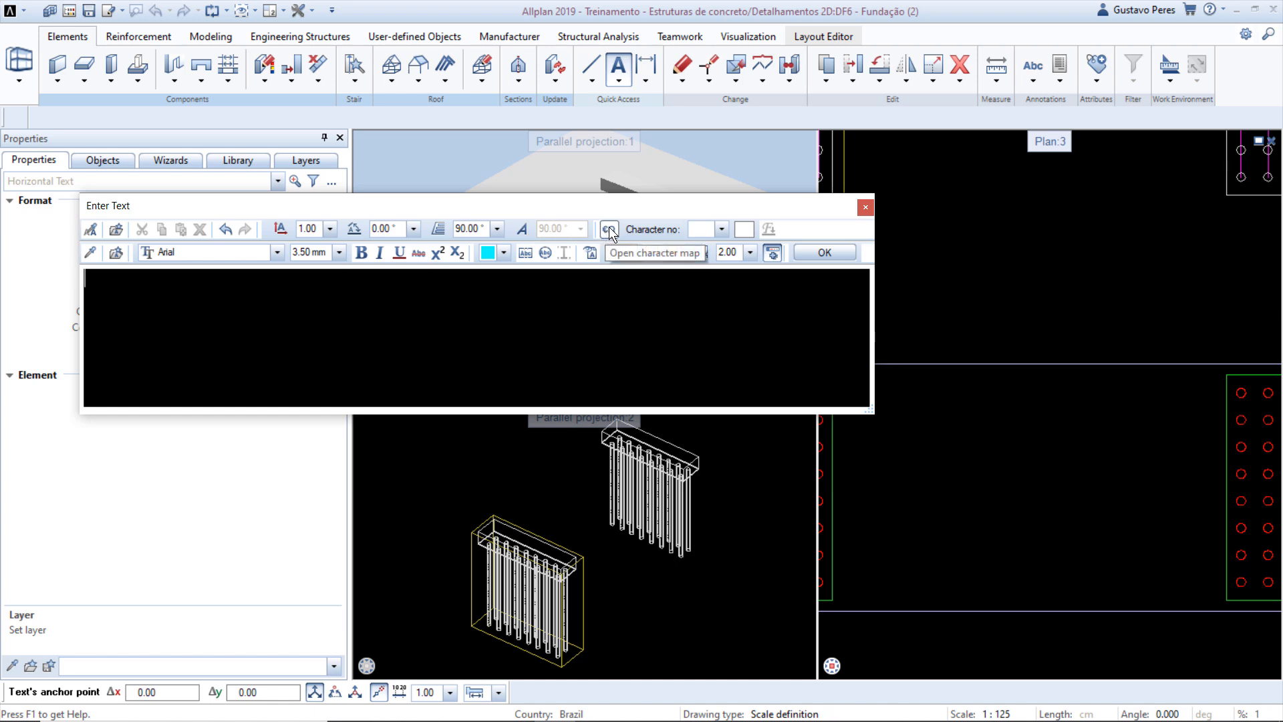
left_click(772, 254)
left_click(771, 234)
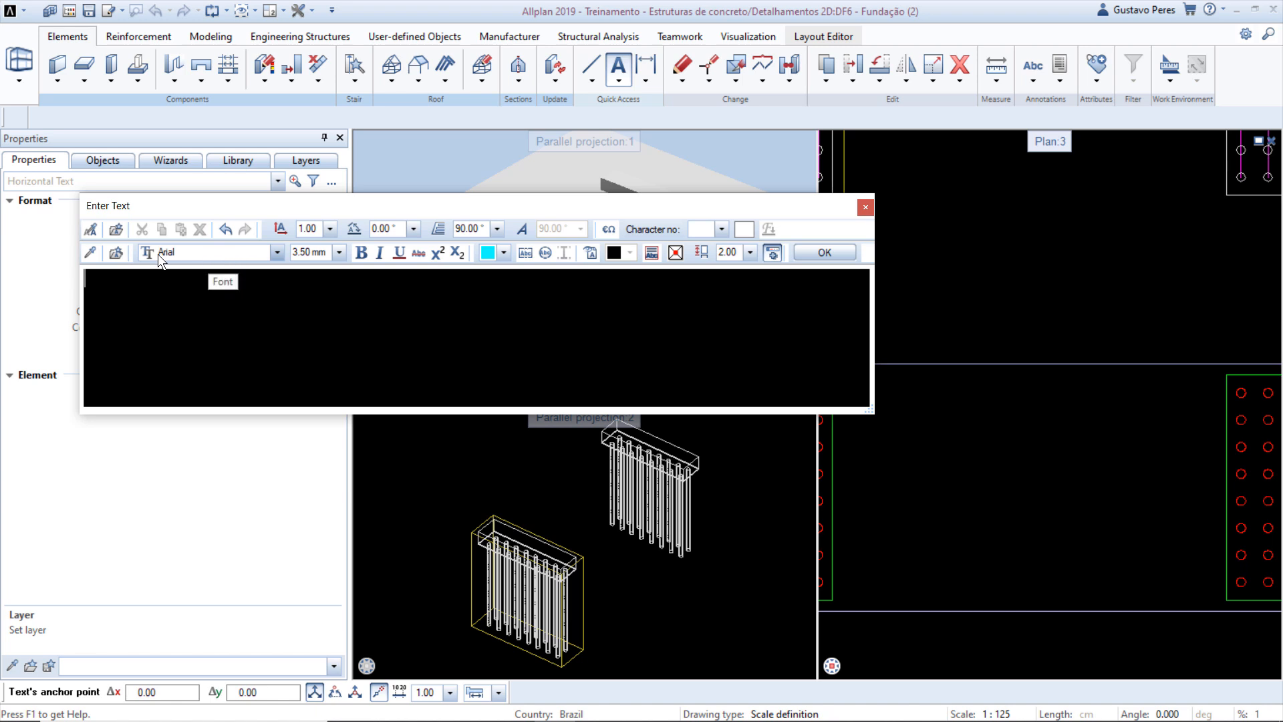
- Enter PLANTA DA FUNDAÇÃO as an underlined title line and start a second line below it
left_click(399, 254)
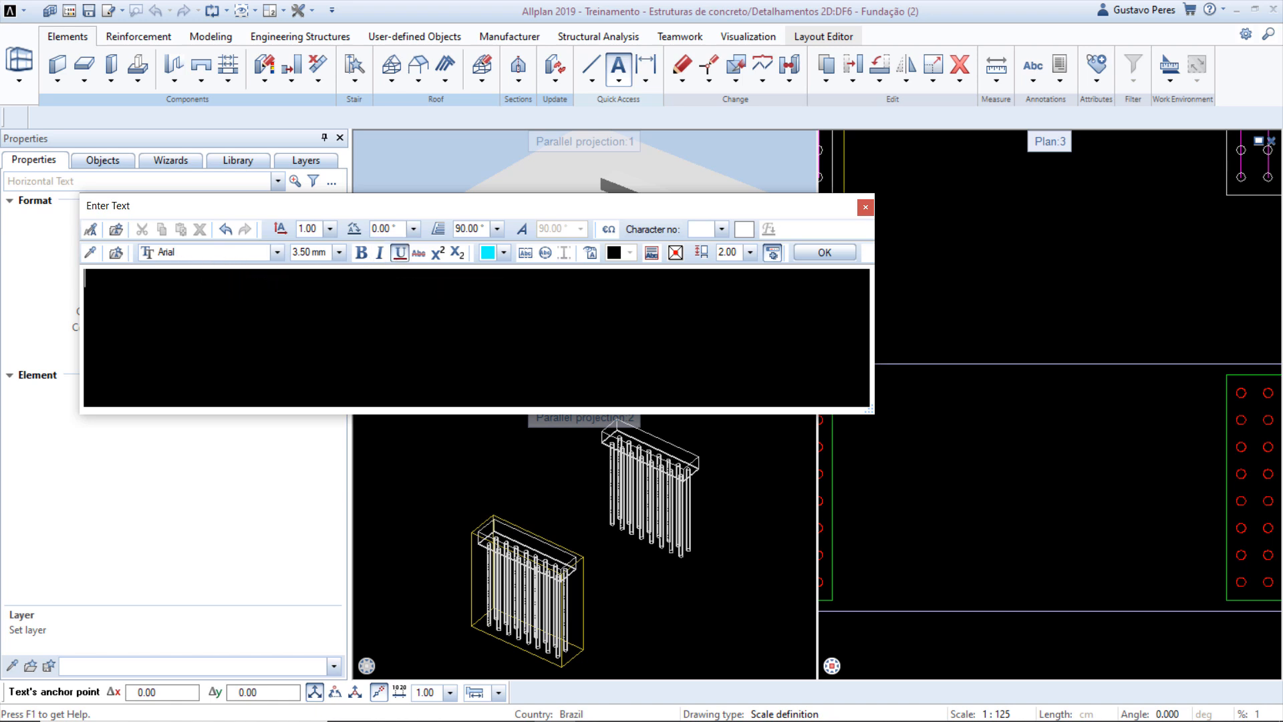
type("PLANTA DA FUNDAÇÃO")
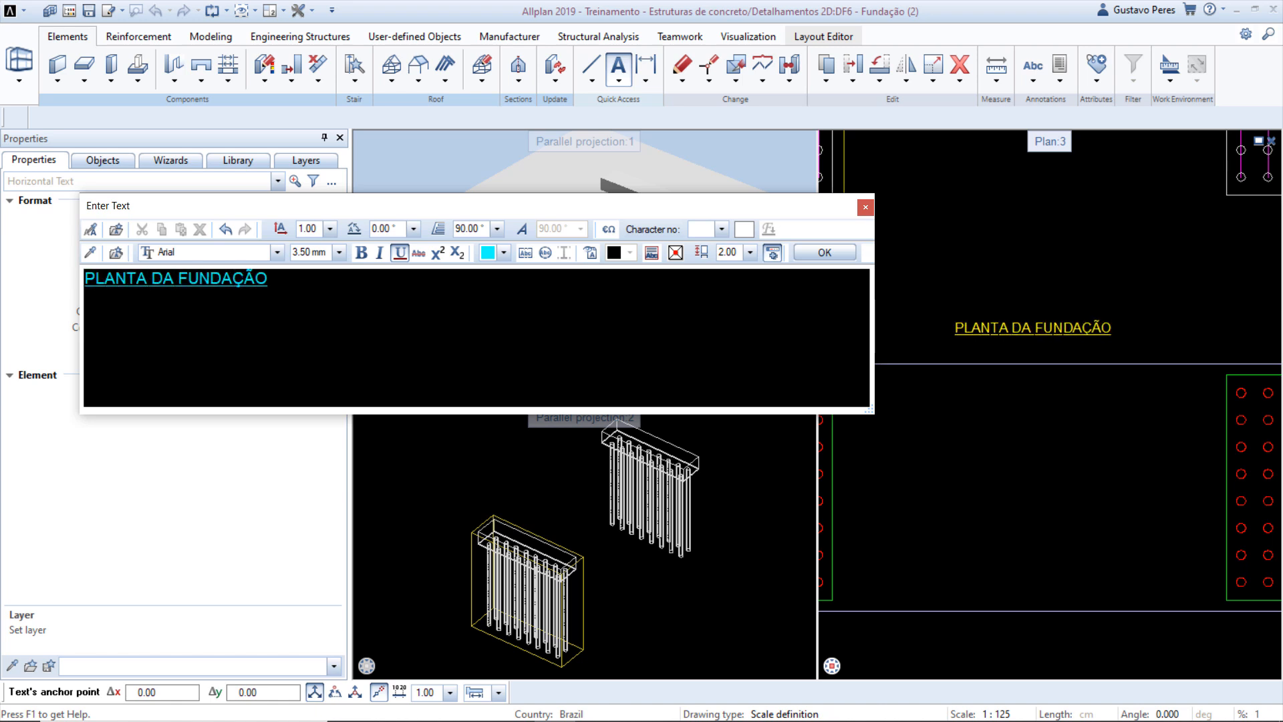
key("Return")
- Add the second line ESC.: 1:125 without underline at 2.00 mm text height and finish the text
left_click(399, 252)
left_click(339, 258)
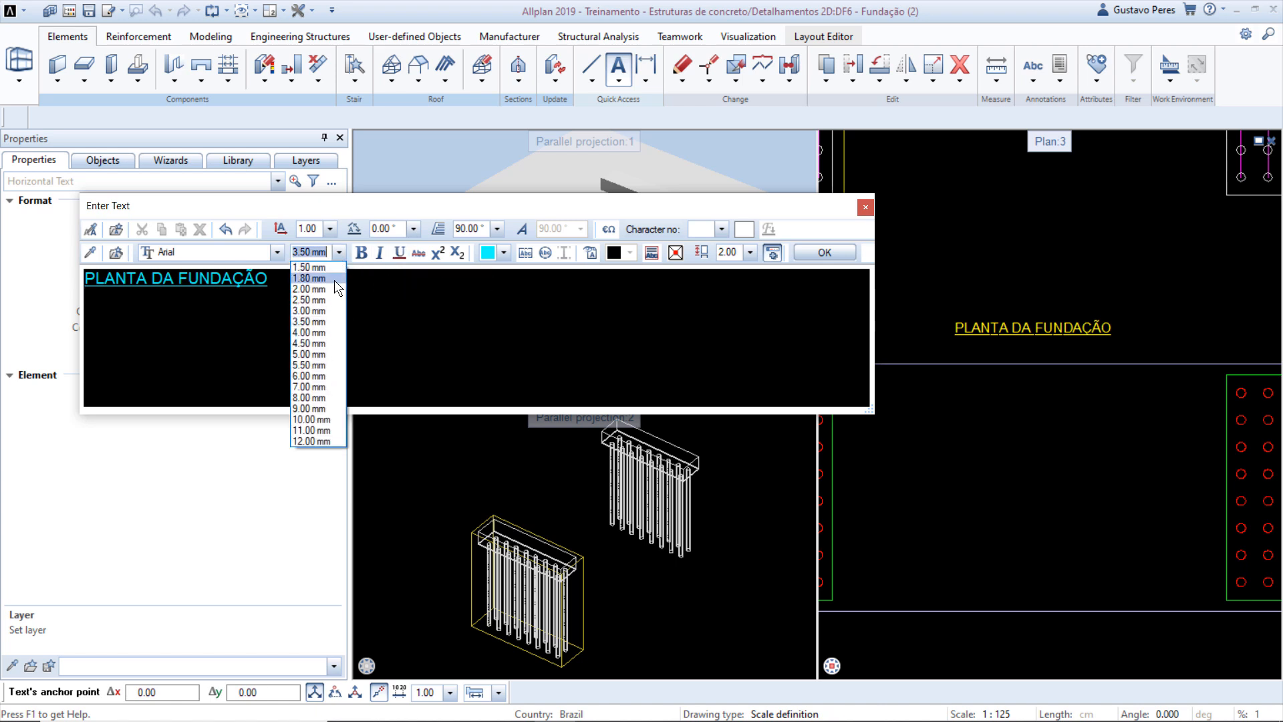
left_click(331, 288)
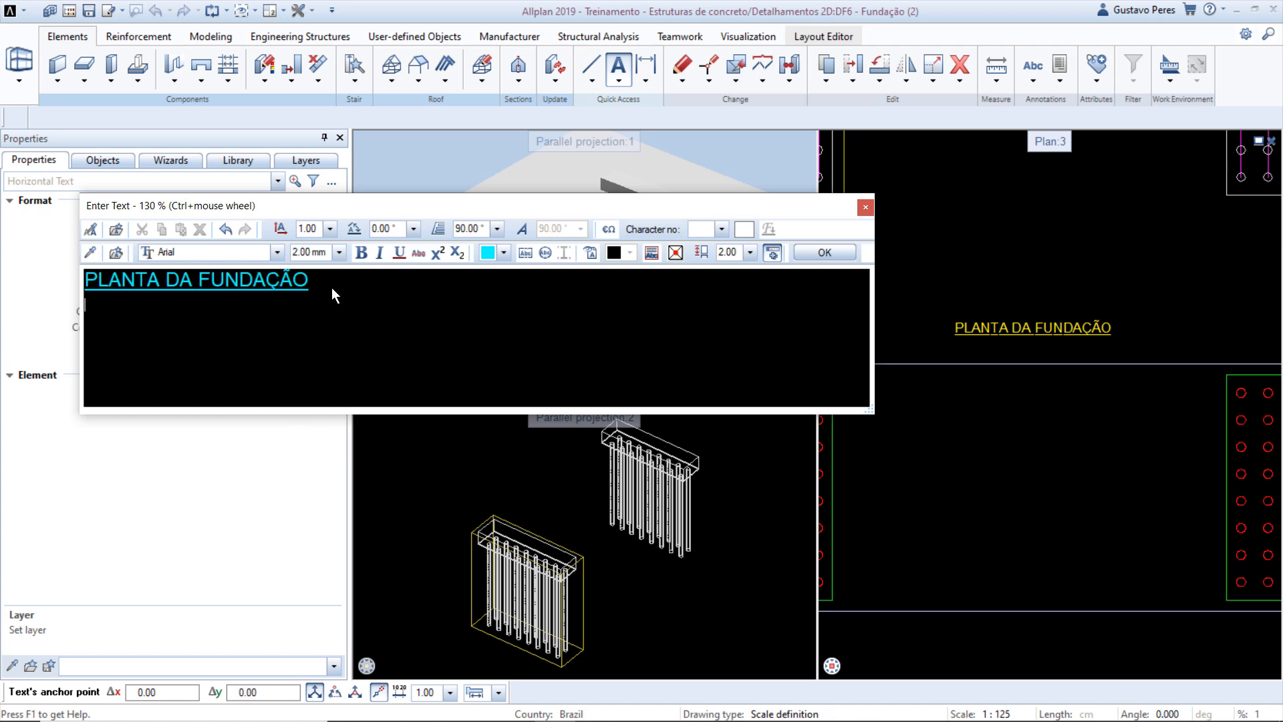
type("ESC.: 1:125")
left_click(803, 255)
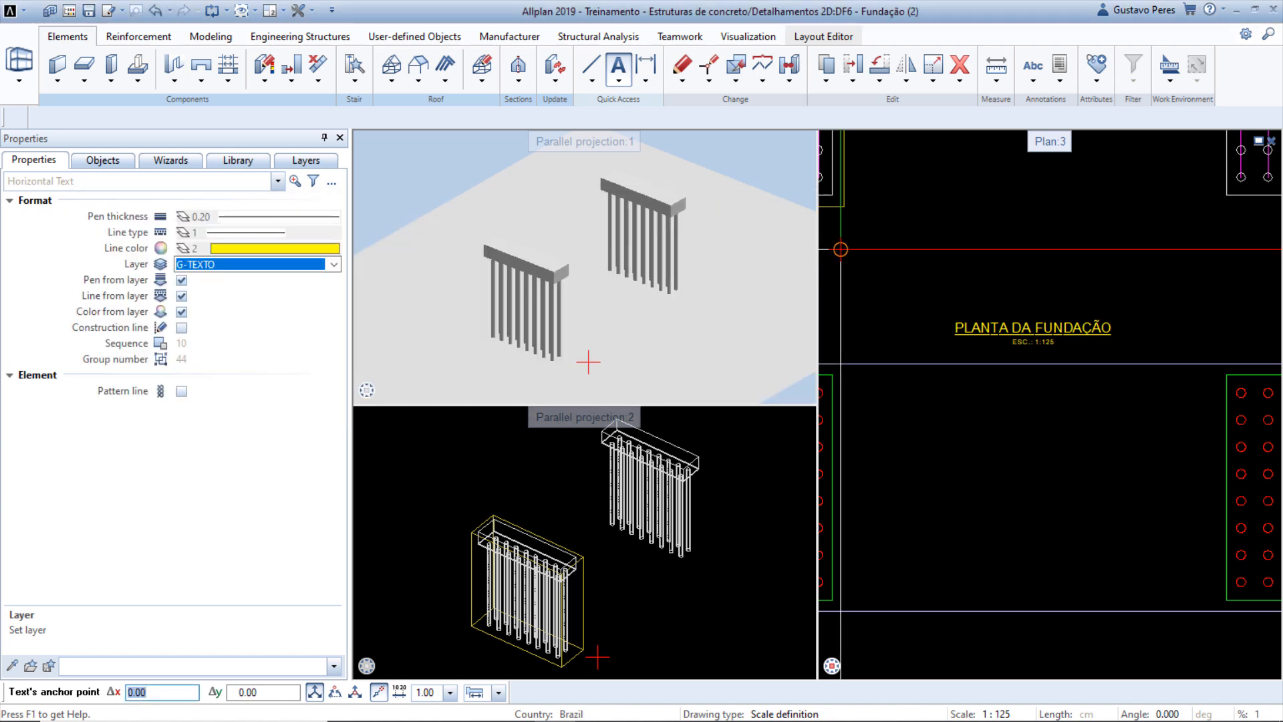
key("Escape")
- Copy the PLANTA DA FUNDAÇÃO text block to just above the foundation's perspective view
left_click(834, 79)
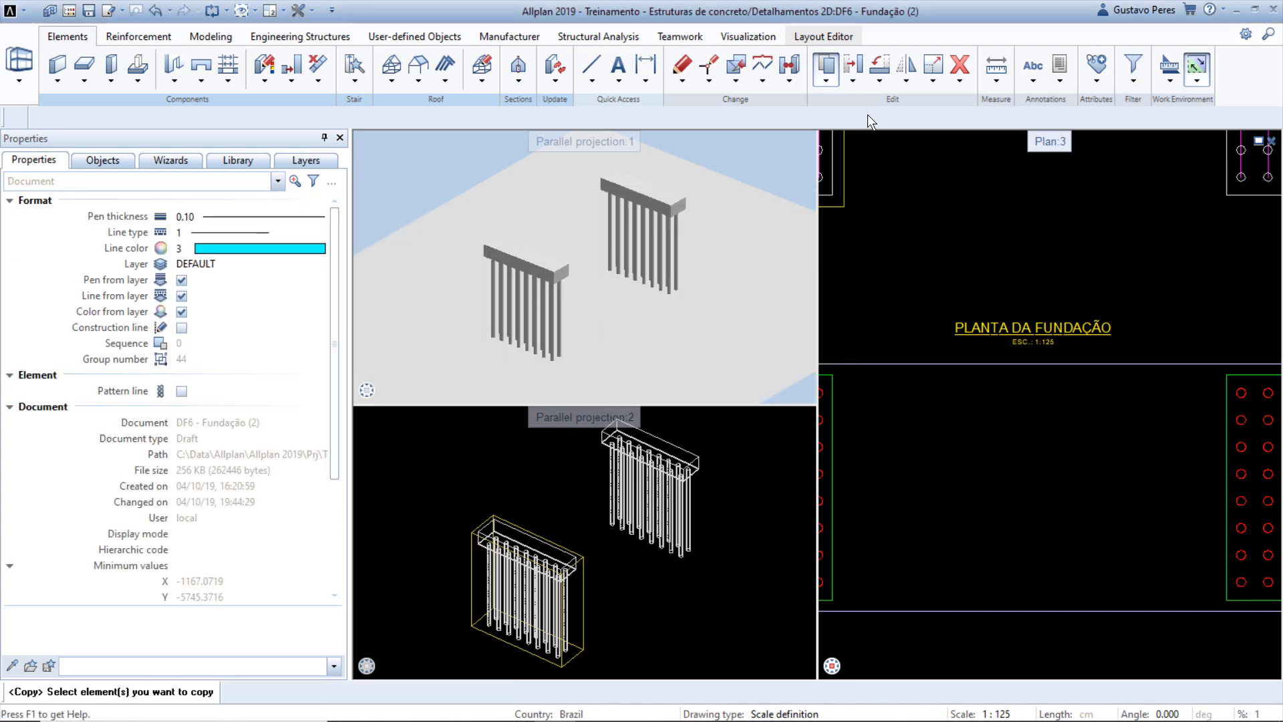
left_click(1006, 327)
scroll(1006, 327, "down", 3)
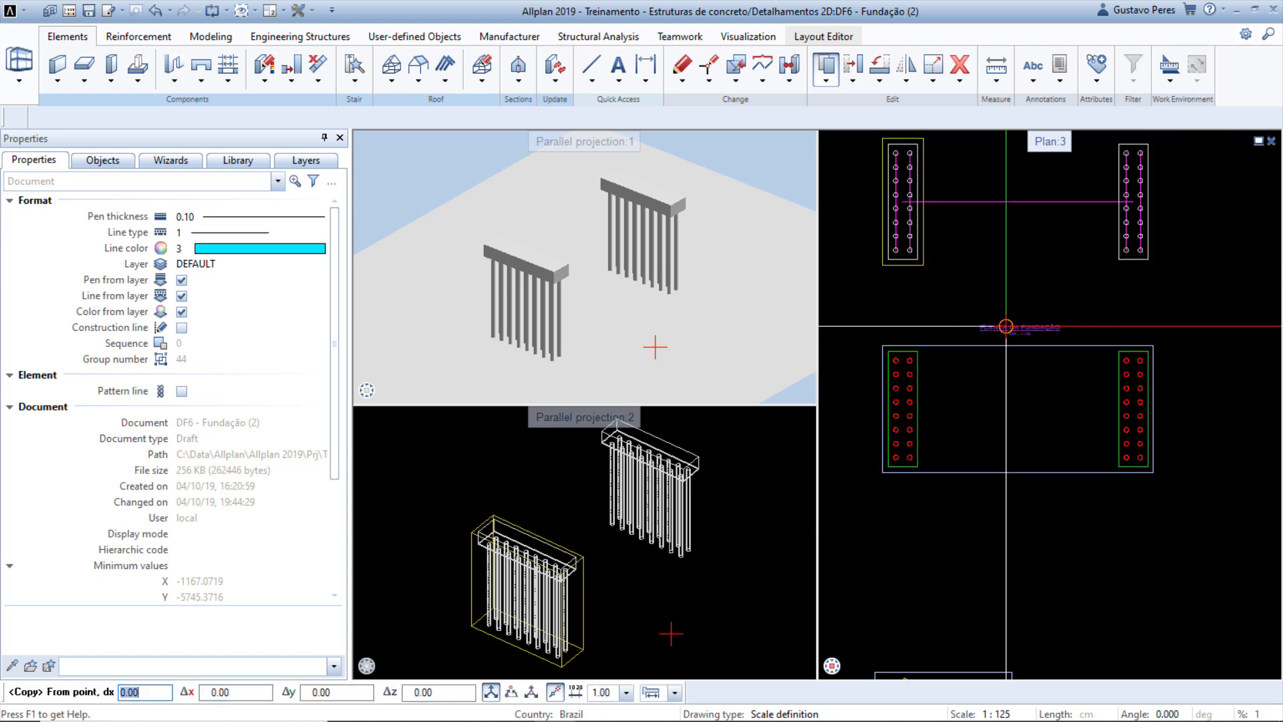
left_click(1077, 321)
middle_click_drag(1020, 545, 1057, 397)
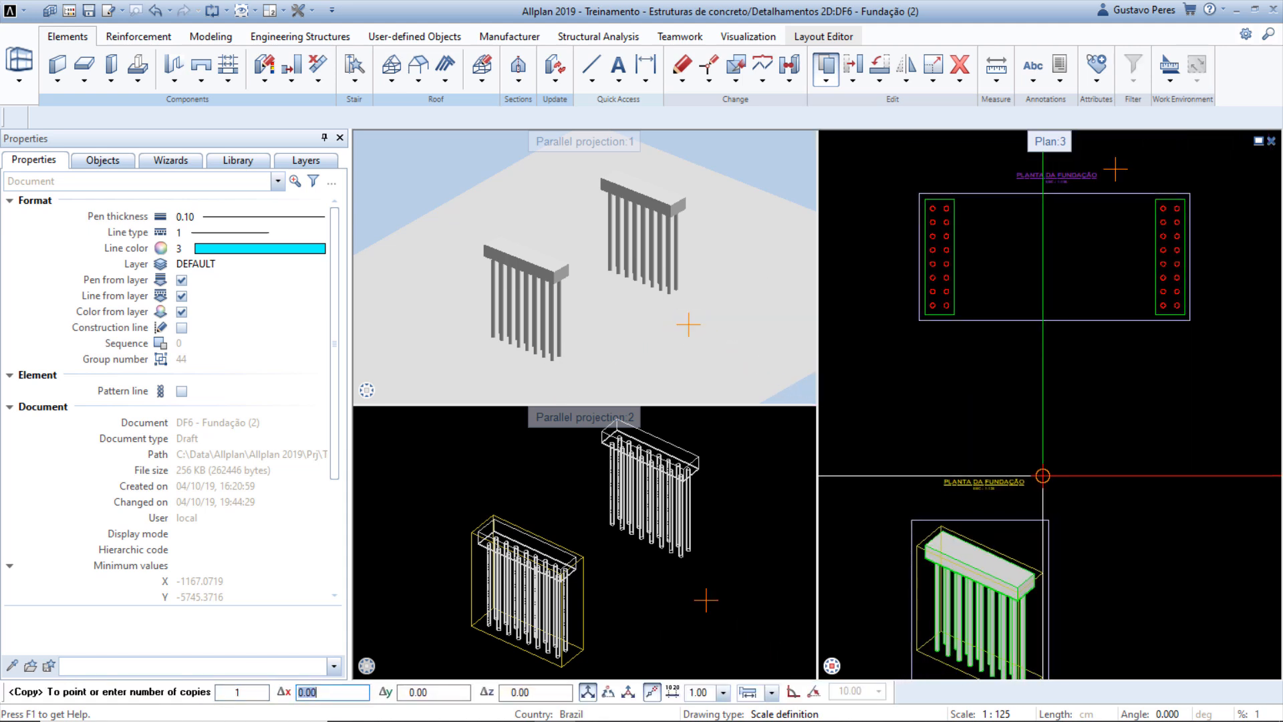
left_click(1004, 511)
key("Escape")
- Replace the title line of the copied text above the perspective view with PERSPECTIVA
double_click(1001, 511)
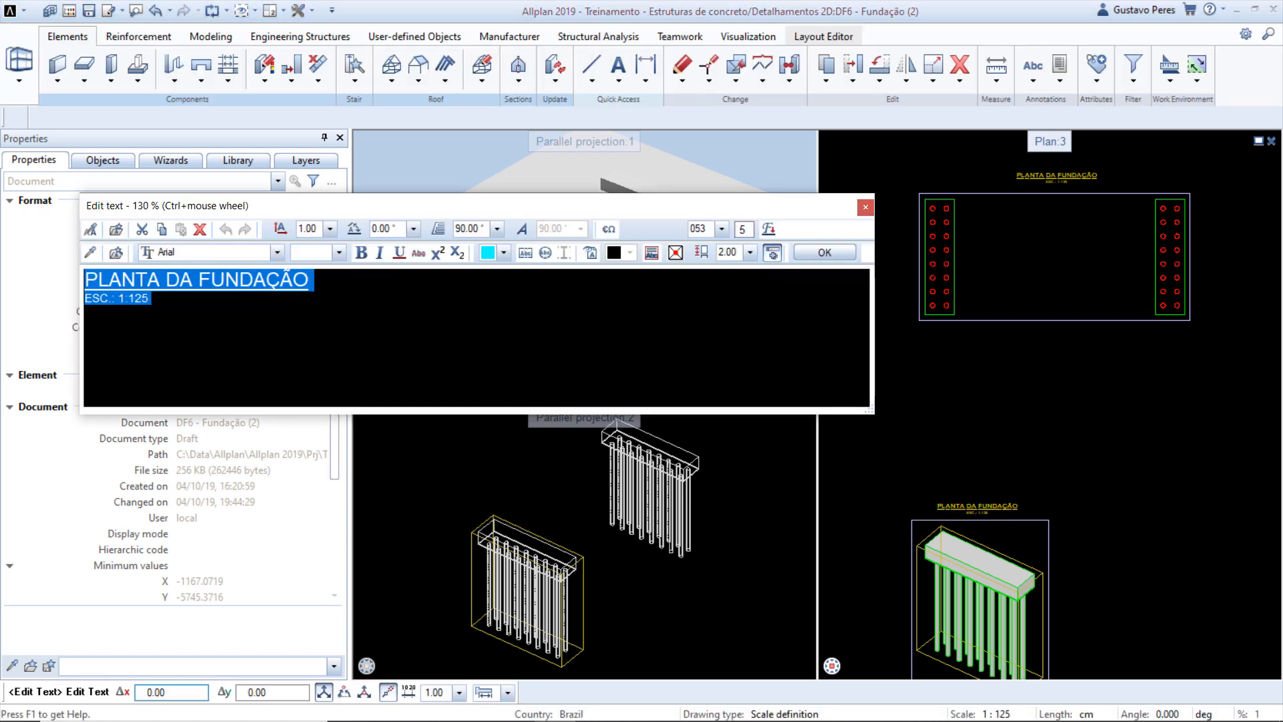
left_click_drag(281, 280, 73, 264)
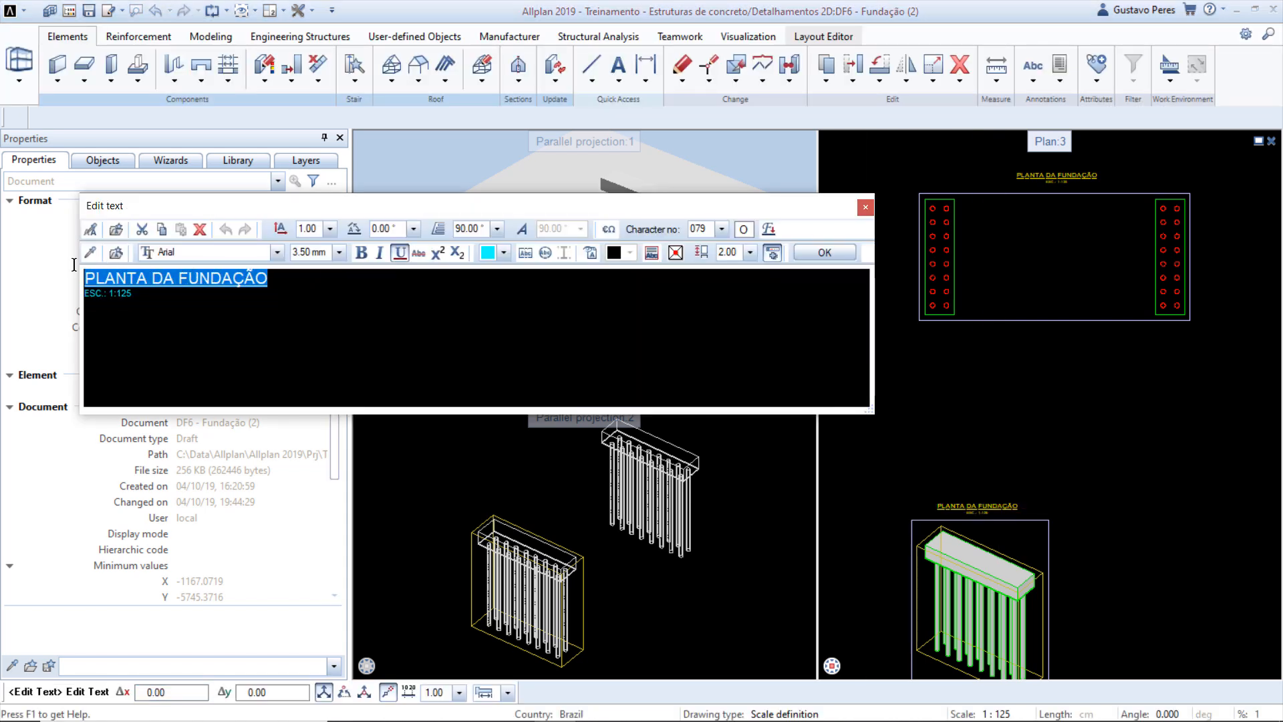
type("PERSPECTIVA")
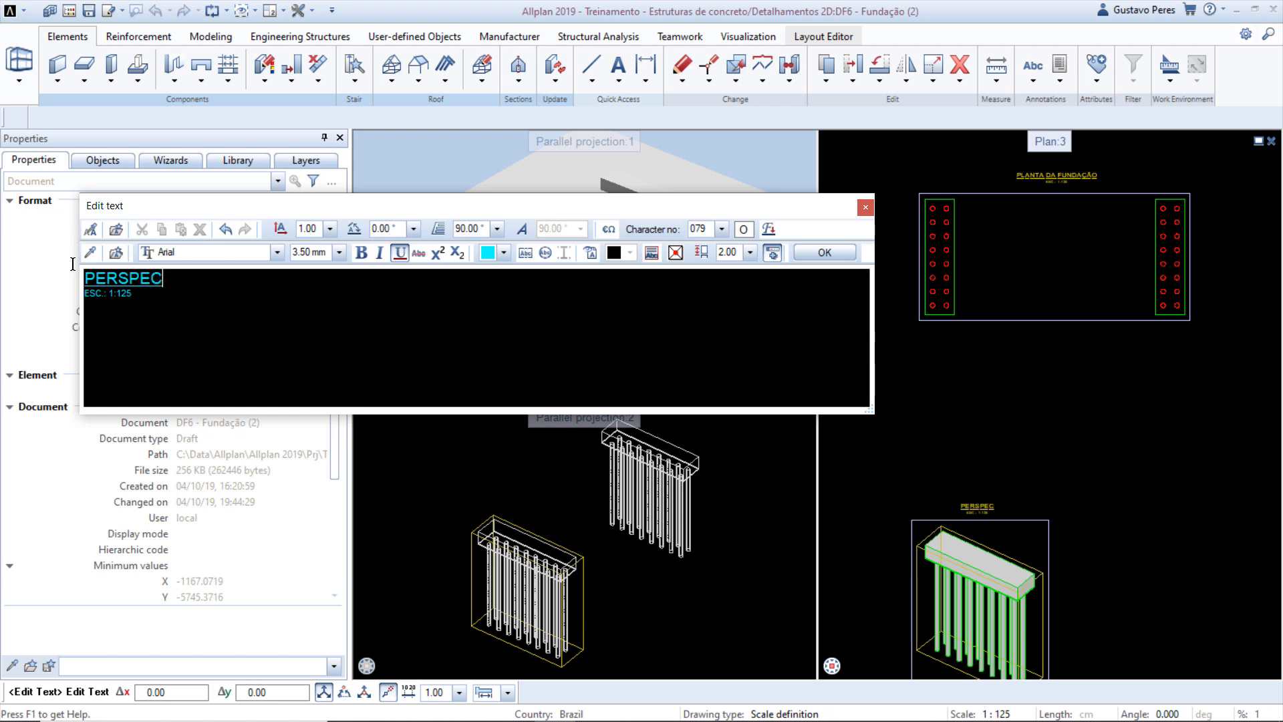
scroll(72, 264, "up", 3, "ctrl")
- Replace the scale line under PERSPECTIVA with SEM ESCALA and confirm the text
key("Down")
key("BackSpace")
key("BackSpace")
key("BackSpace")
key("BackSpace")
key("BackSpace")
key("BackSpace")
key("BackSpace")
key("BackSpace")
key("BackSpace")
key("BackSpace")
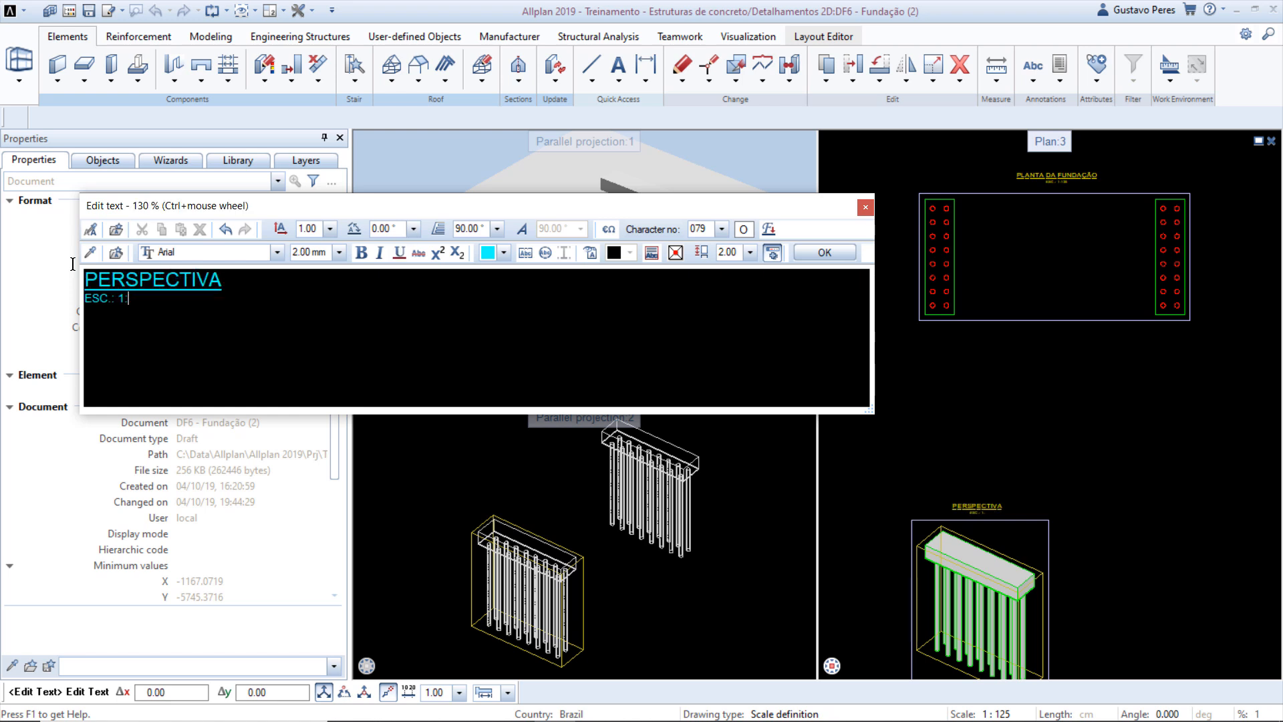
key("BackSpace")
type("SEM ESCALA")
left_click(801, 252)
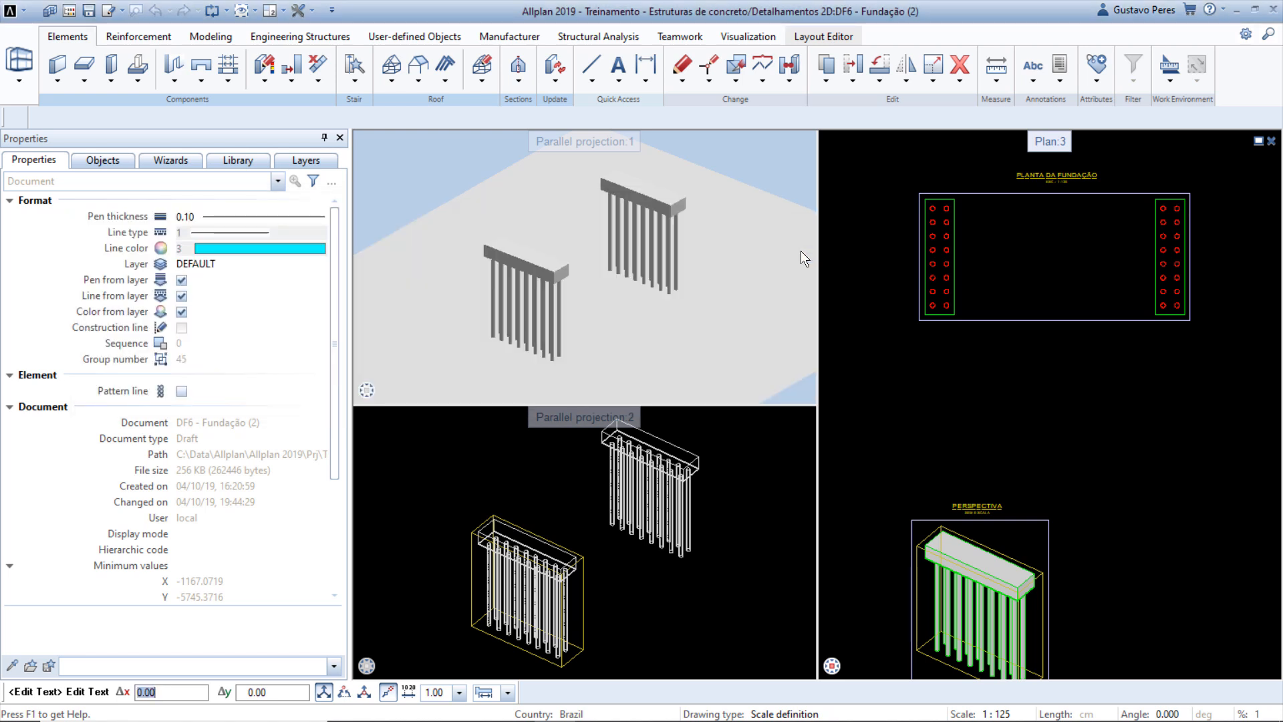
- Start a horizontal dimension line and load its properties from the office favorite BW_Dimension_cm.dlfa
left_click(653, 79)
left_click(691, 98)
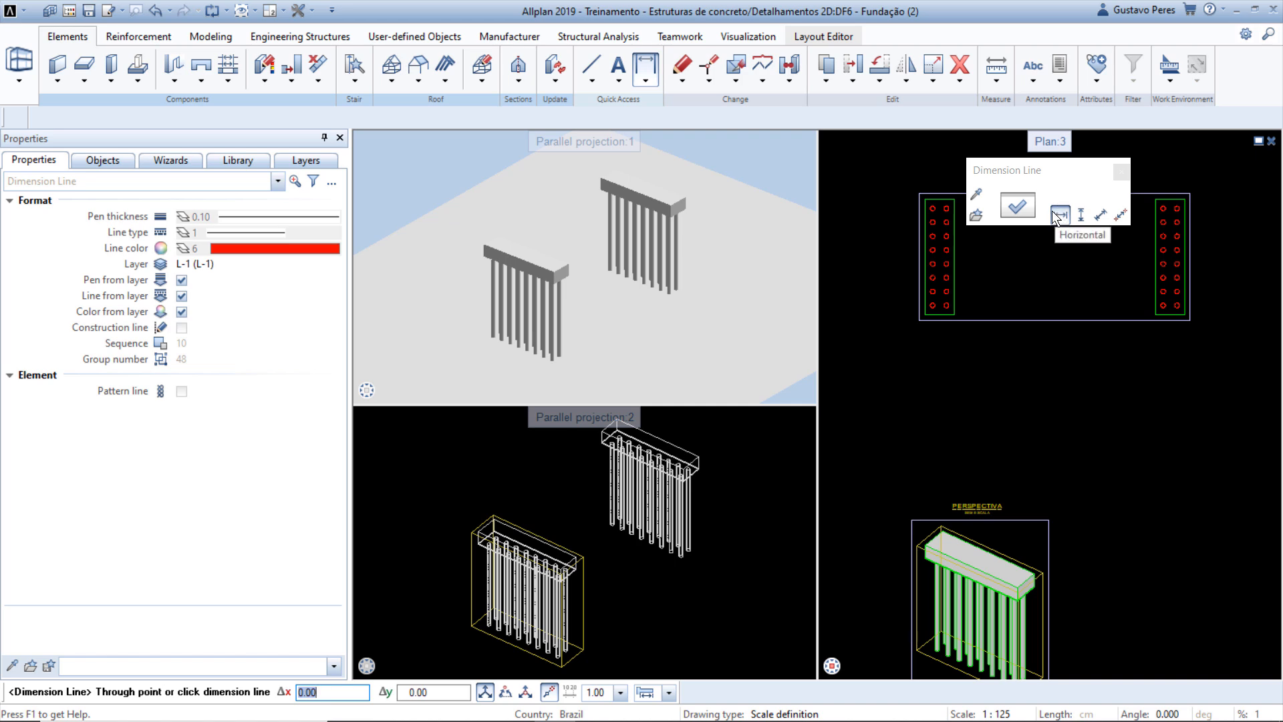
left_click(1028, 206)
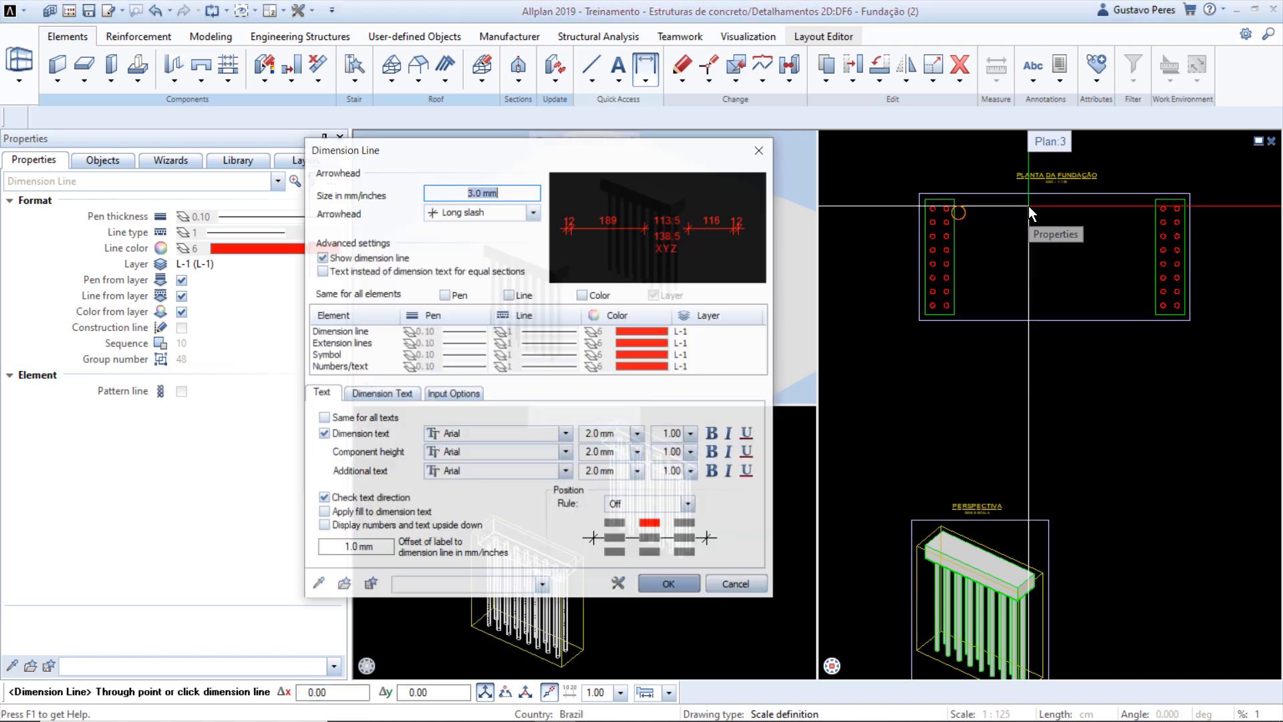
left_click(344, 585)
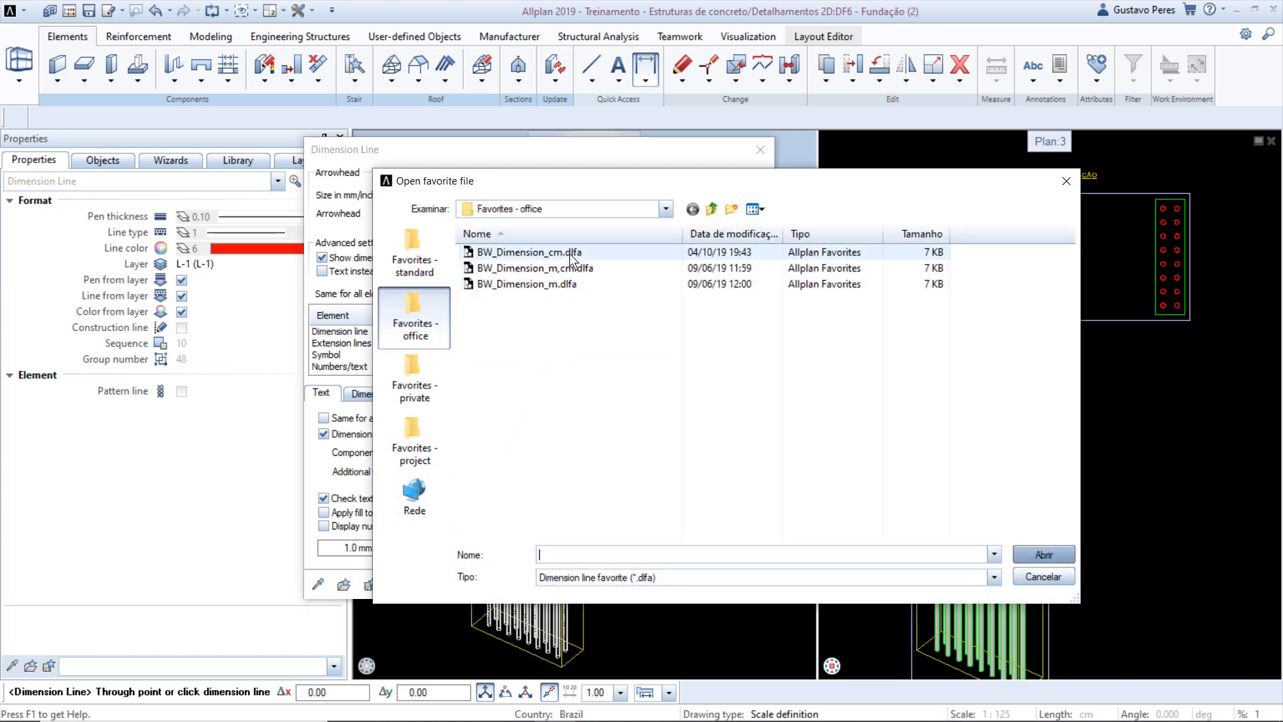
left_click(569, 253)
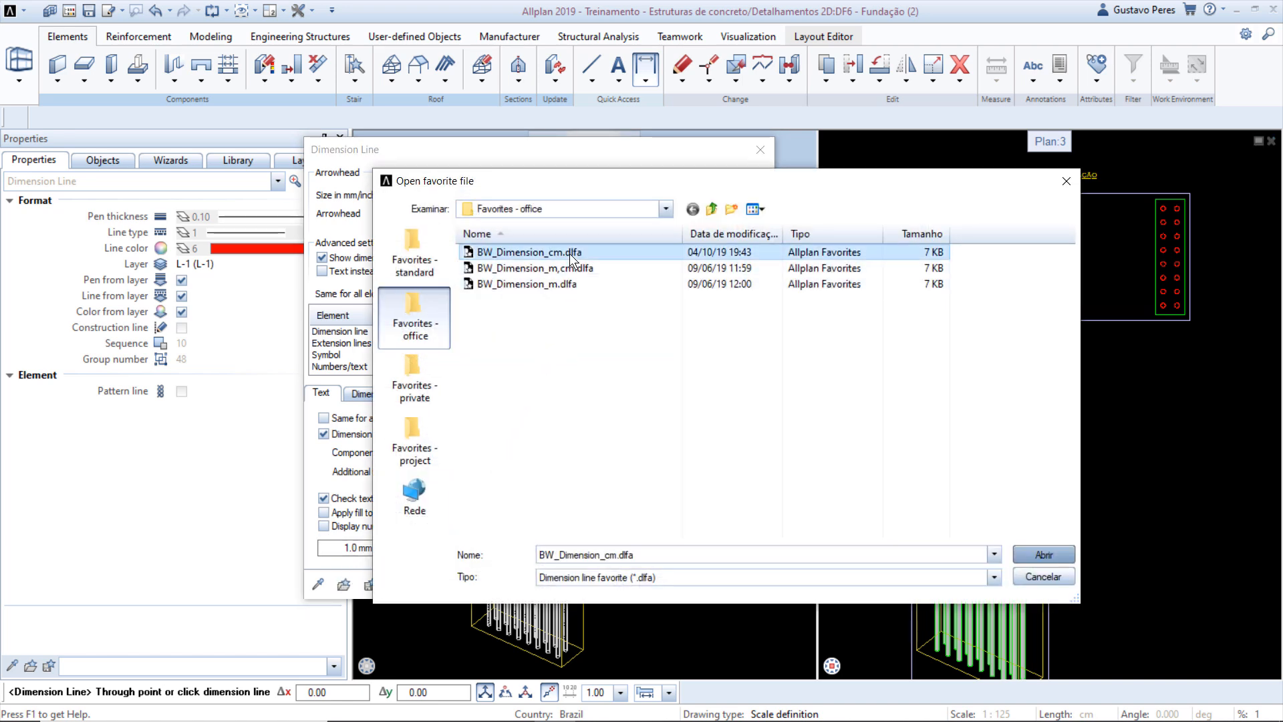
left_click(1026, 554)
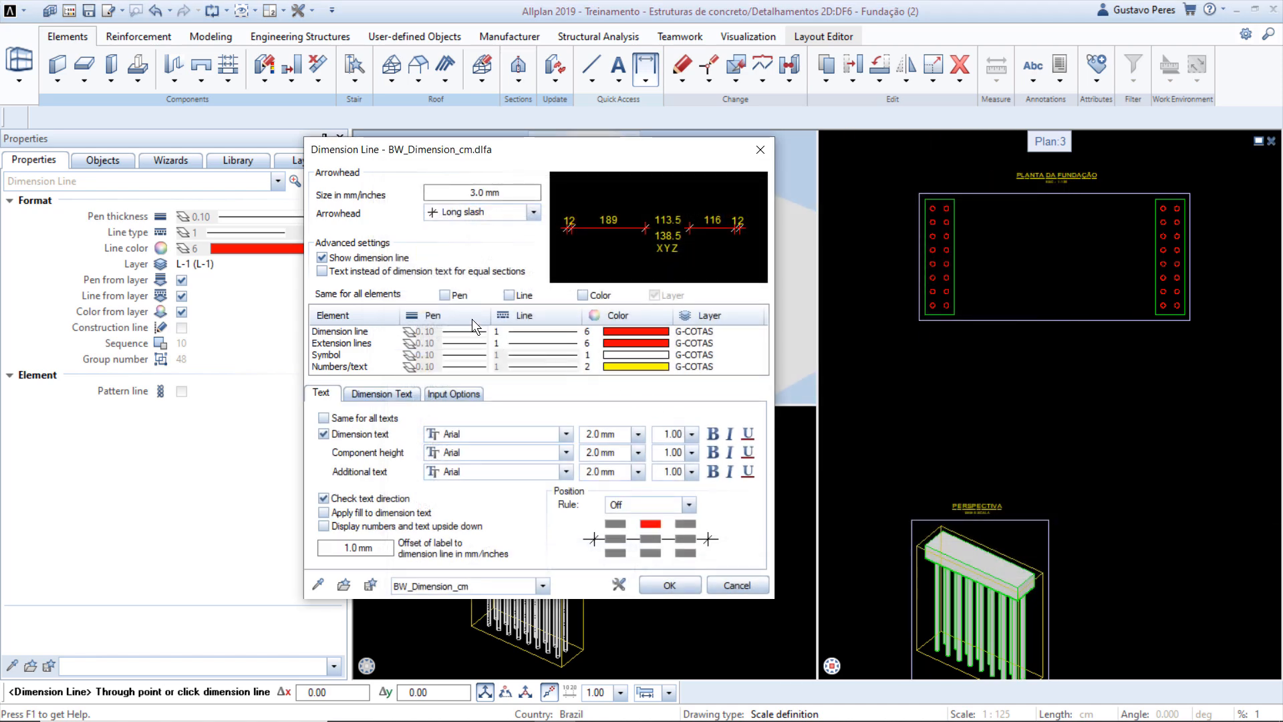
- Switch the display of the dimension line off and on again to compare the preview
left_click(396, 258)
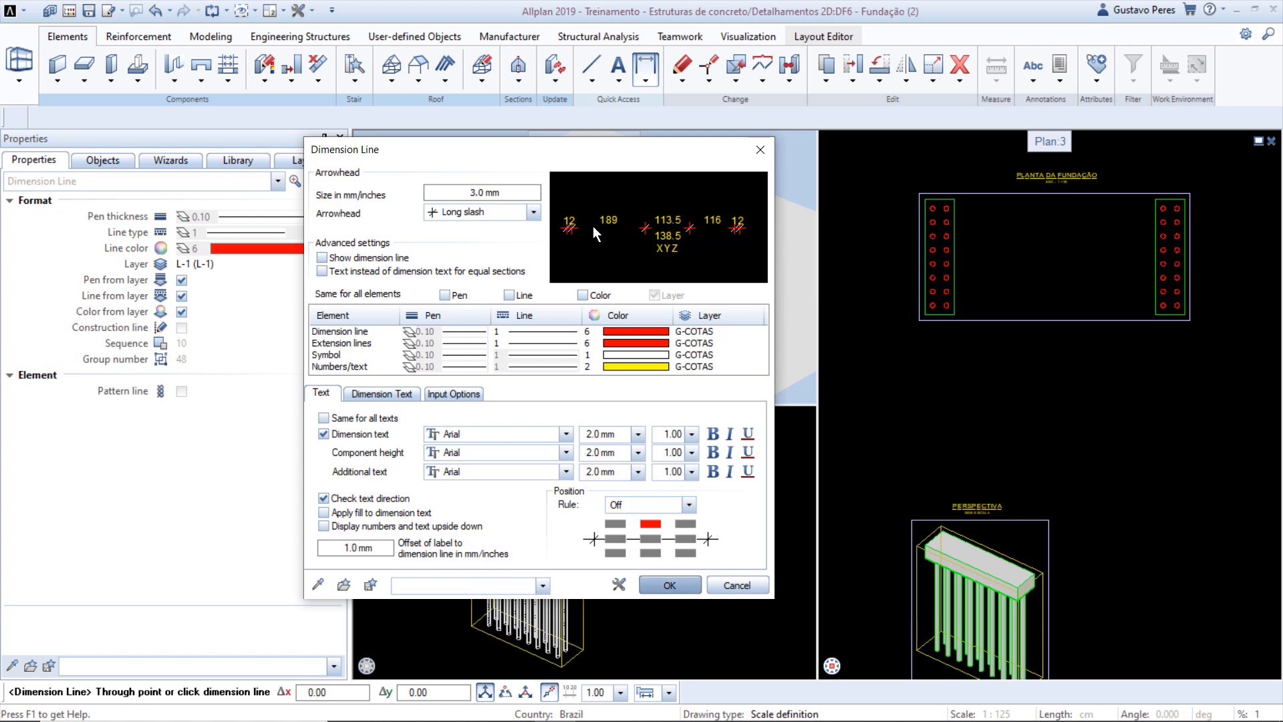
left_click(393, 266)
left_click(441, 212)
left_click(394, 209)
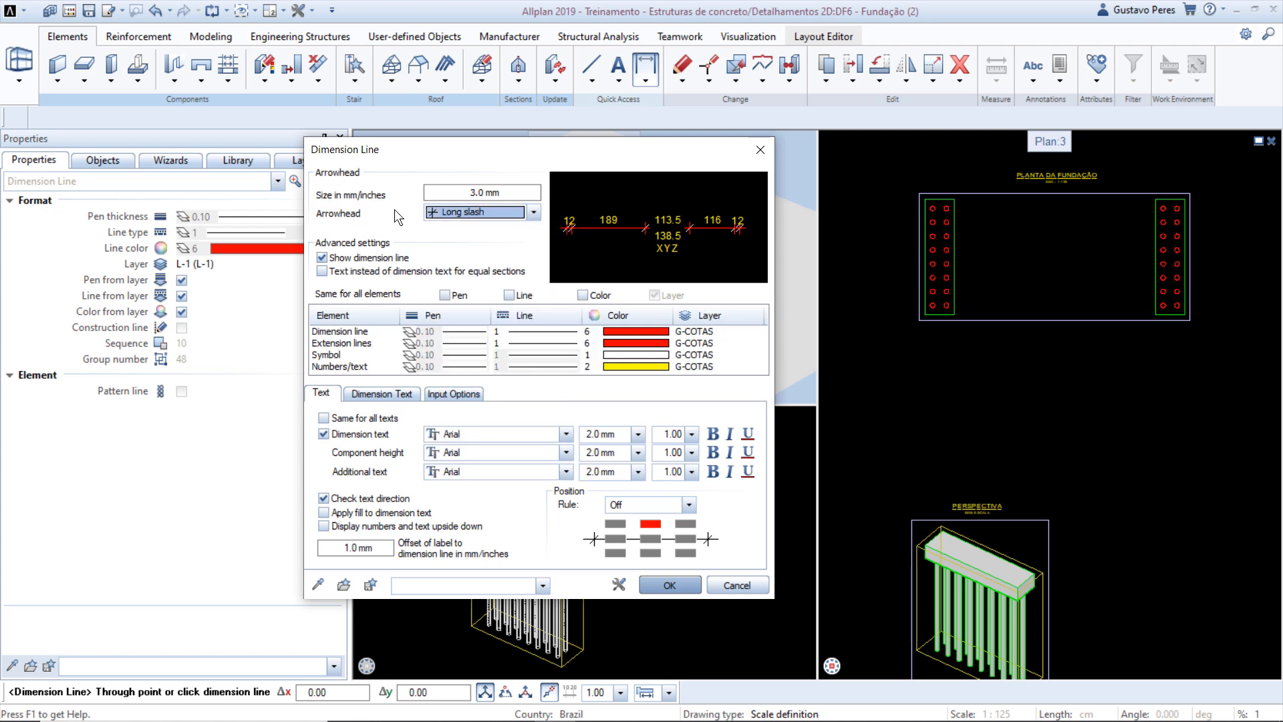
left_click(374, 258)
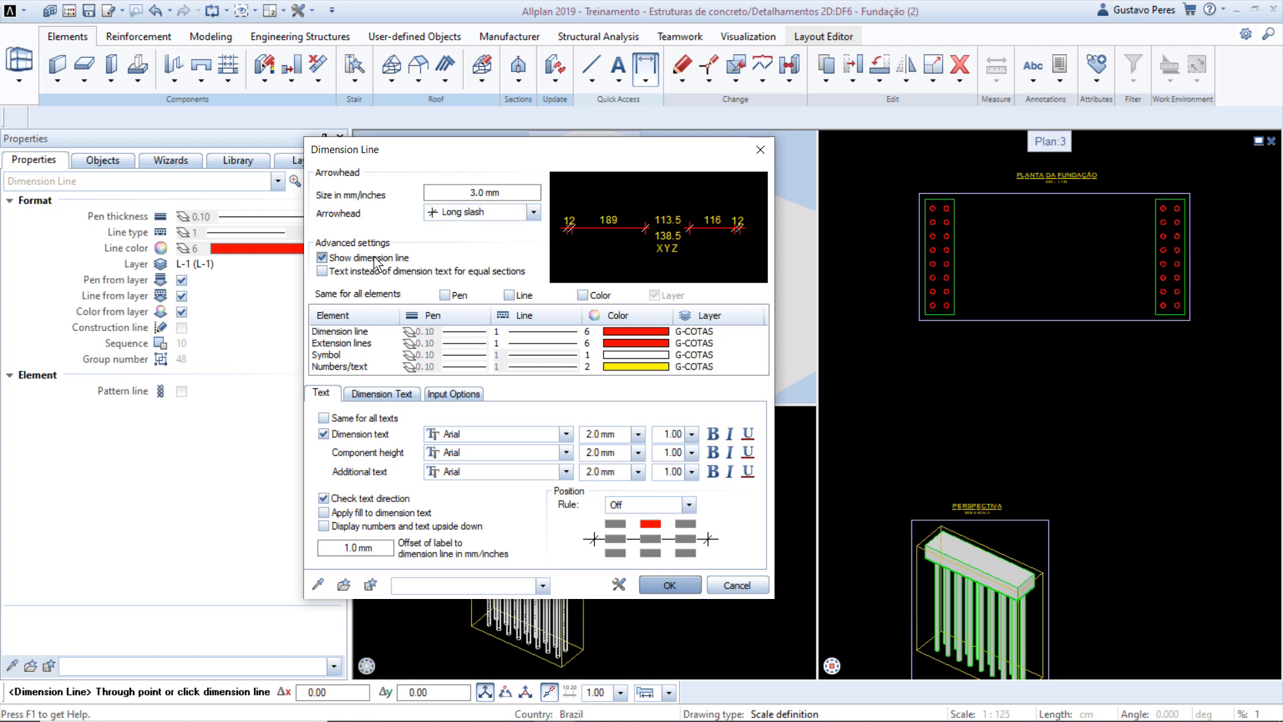
left_click(376, 262)
left_click(375, 262)
left_click(375, 261)
- Try displaying the dimension numbers and text upside down, and restore their normal orientation
left_click(323, 525)
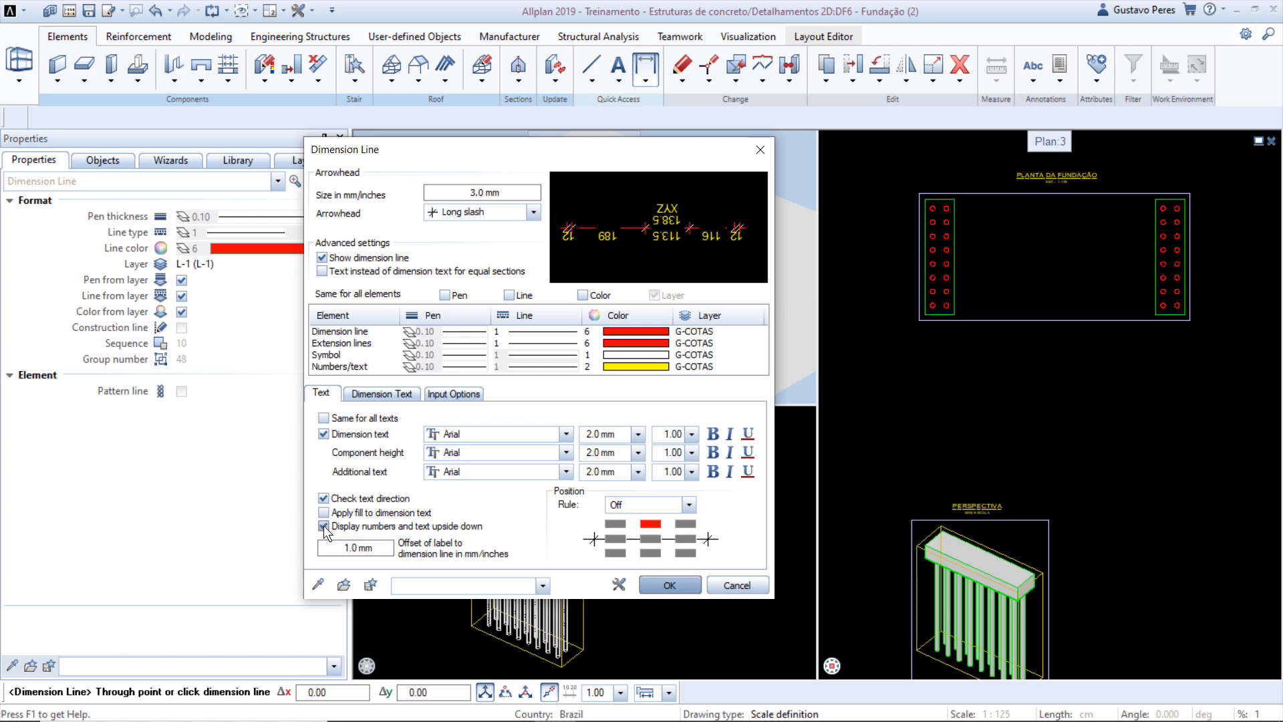
left_click(323, 525)
left_click(323, 525)
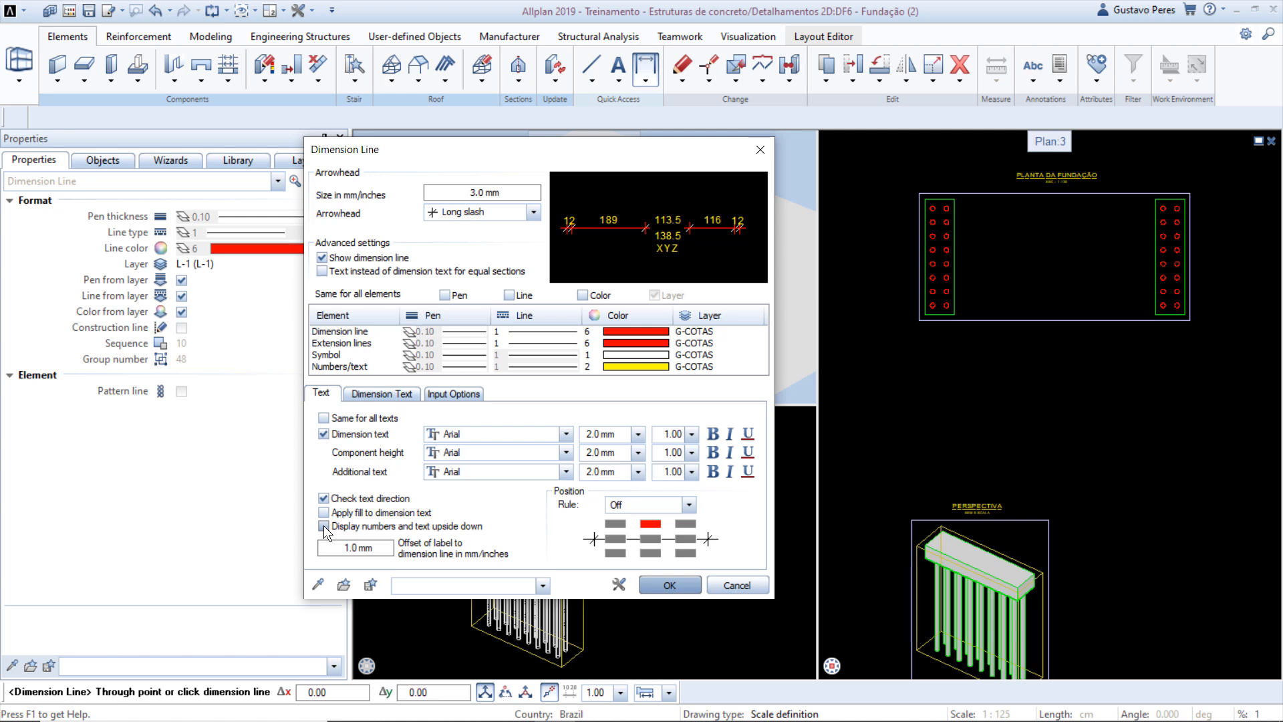
left_click(323, 526)
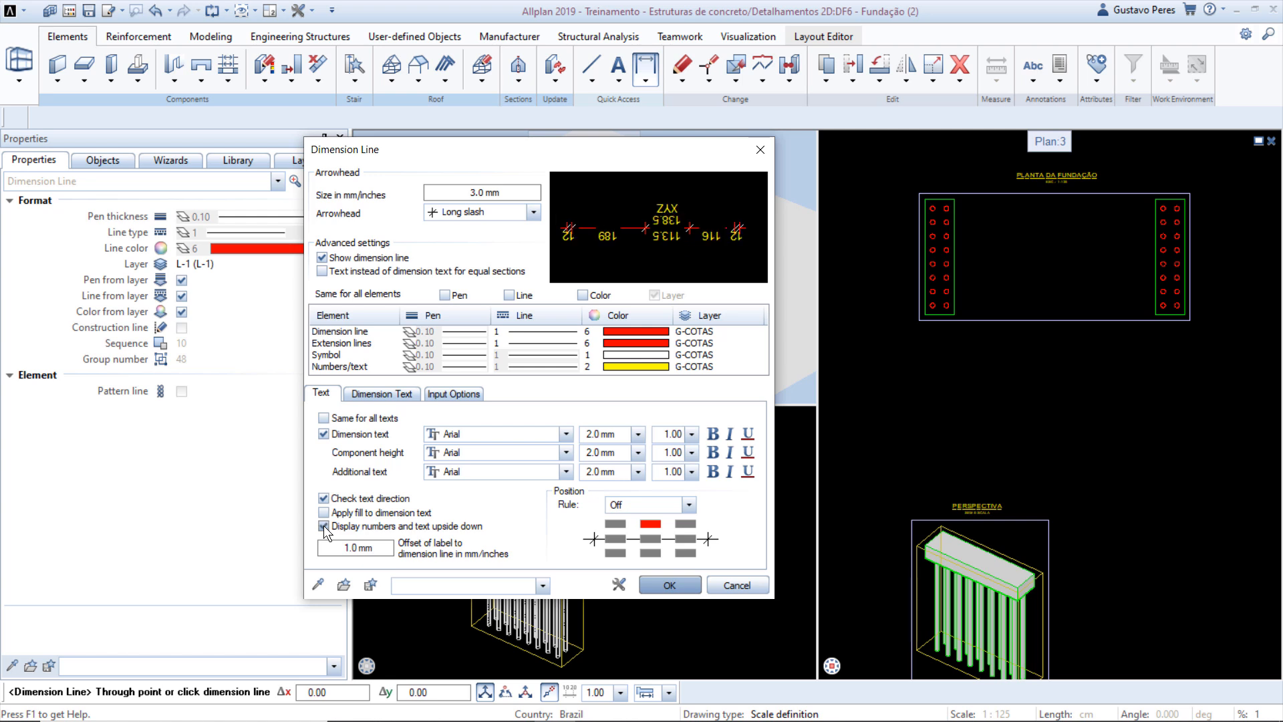
left_click(324, 525)
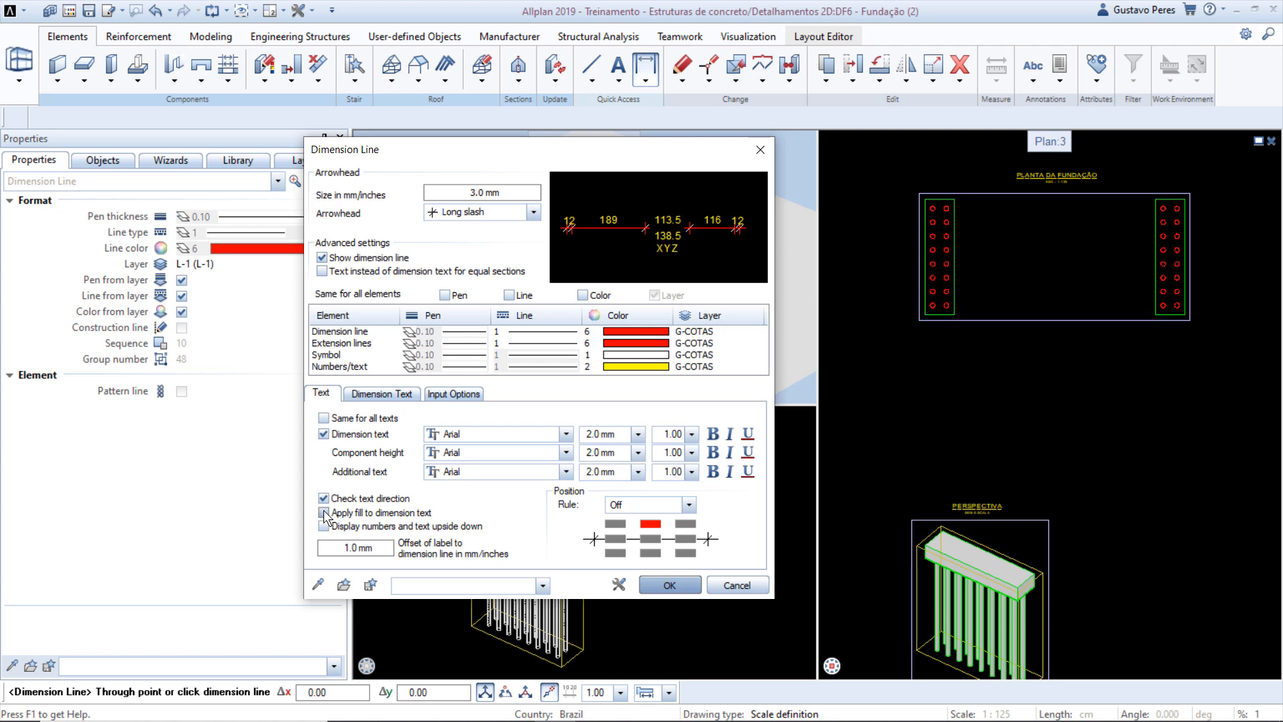
left_click(324, 513)
- Keep the label offset at 1.0 mm and set the dimension text's position rule to Allplan
double_click(337, 547)
left_click(337, 547)
left_click(663, 506)
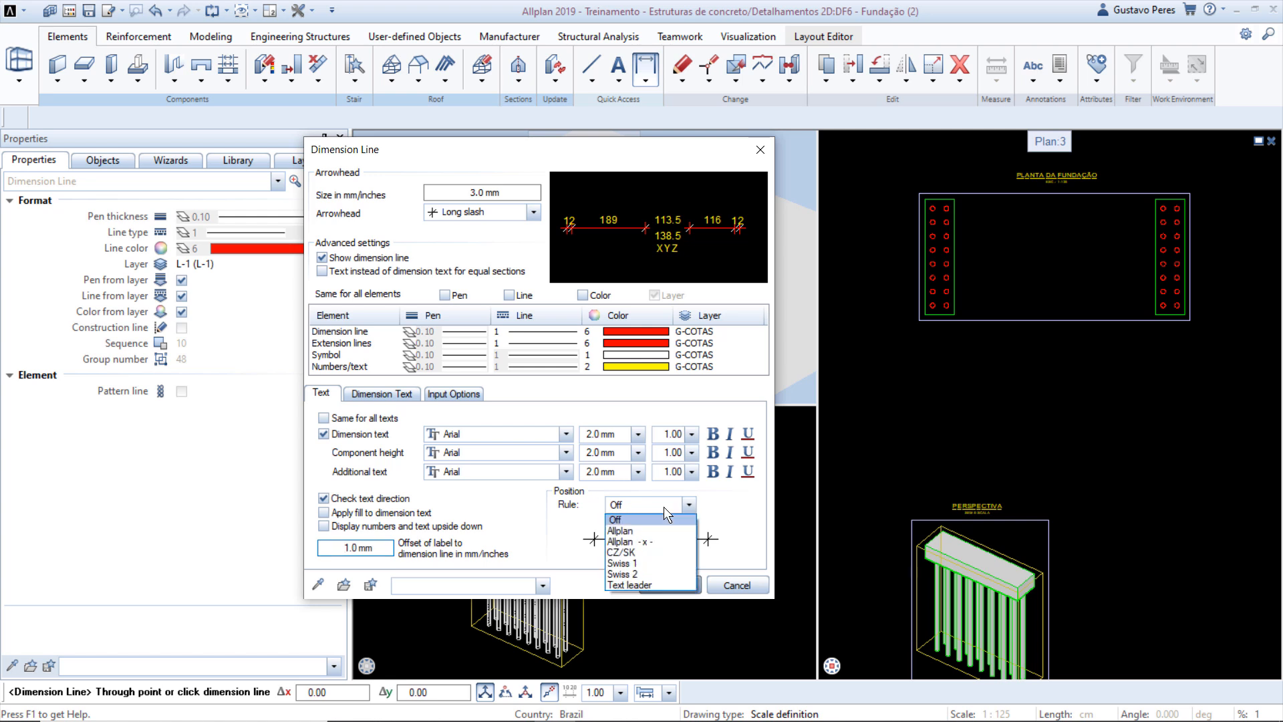
left_click(639, 538)
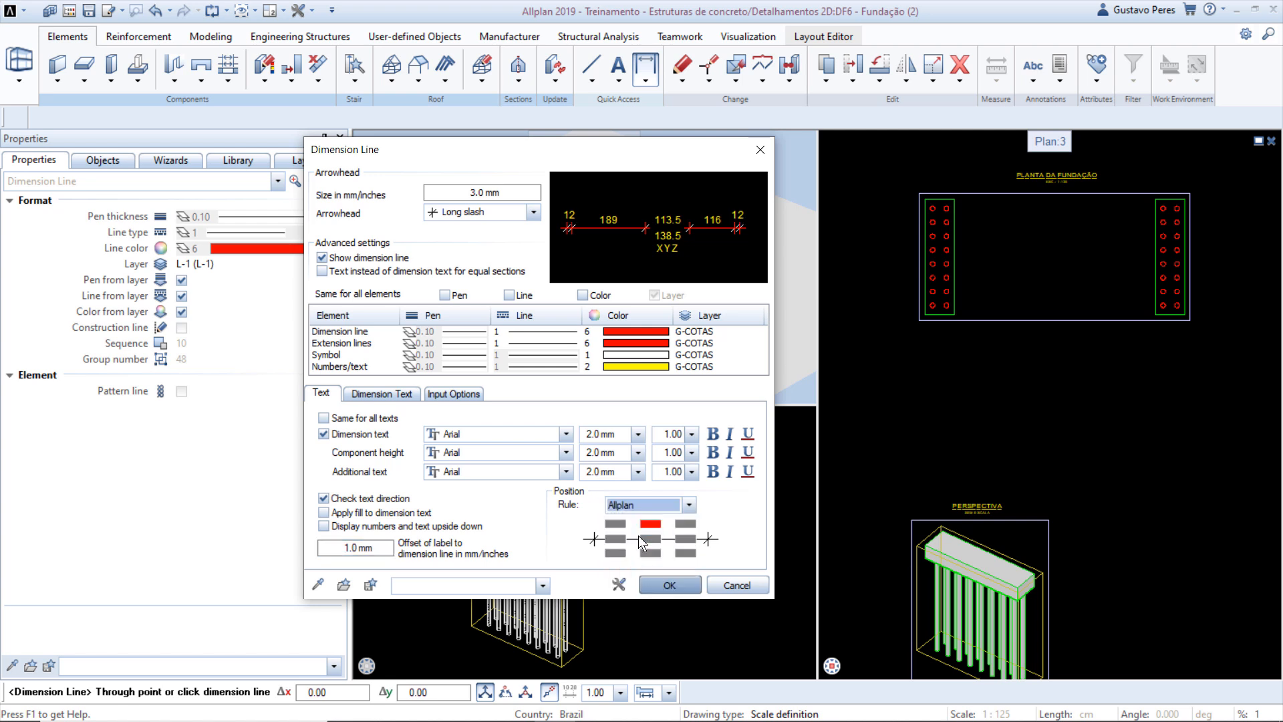
- Set the dimension text's position rule to Off and review the text unit, round-off, decimal places and exponent format settings
left_click(620, 507)
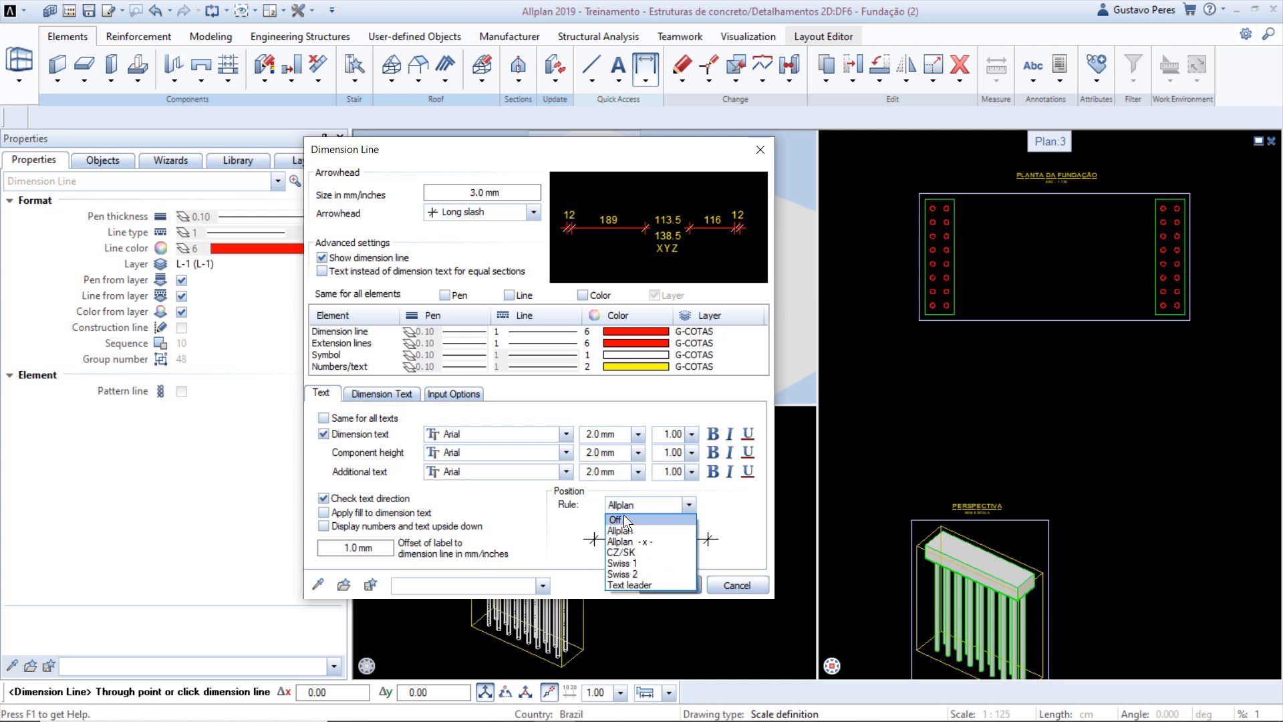
left_click(624, 519)
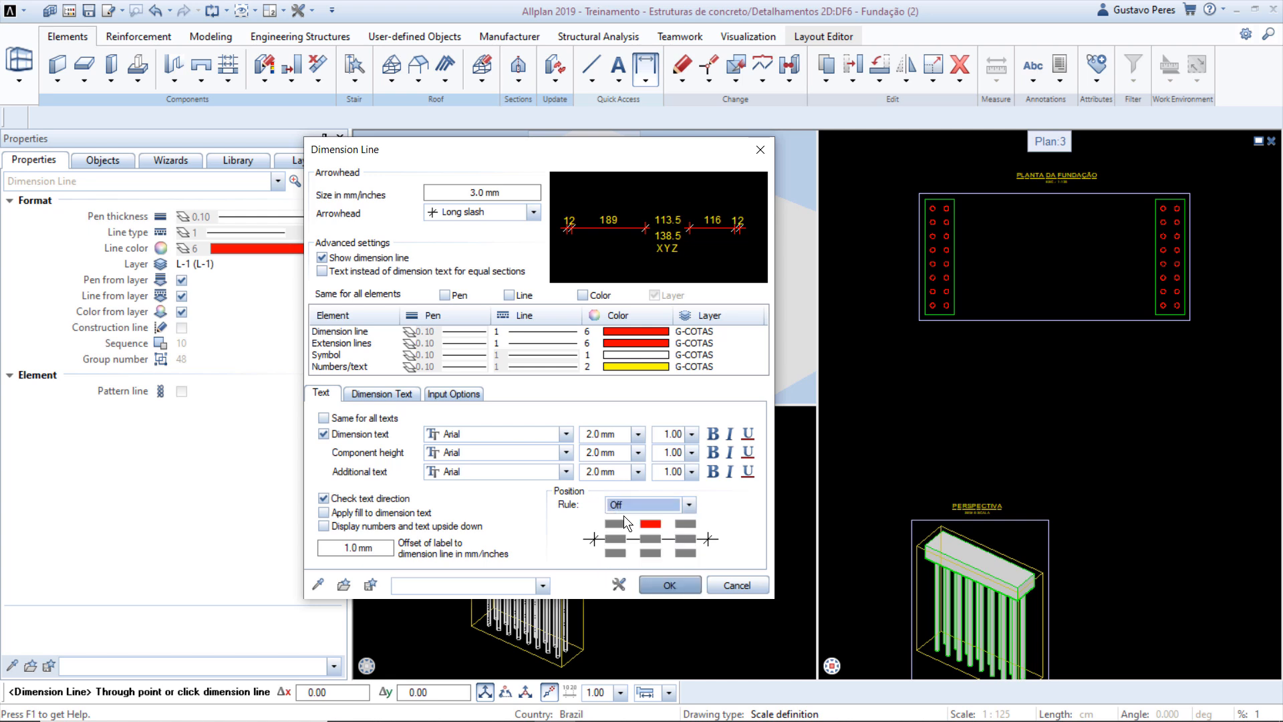
left_click(410, 400)
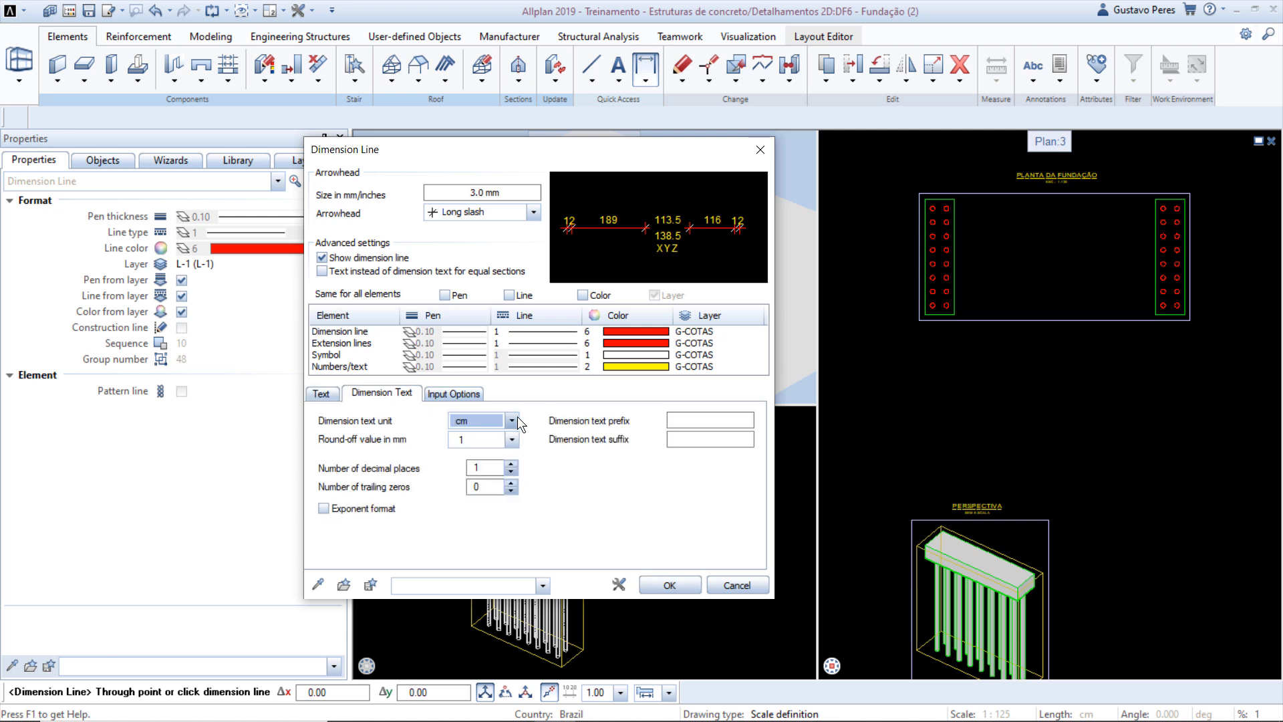
left_click(512, 422)
left_click(512, 421)
left_click(512, 439)
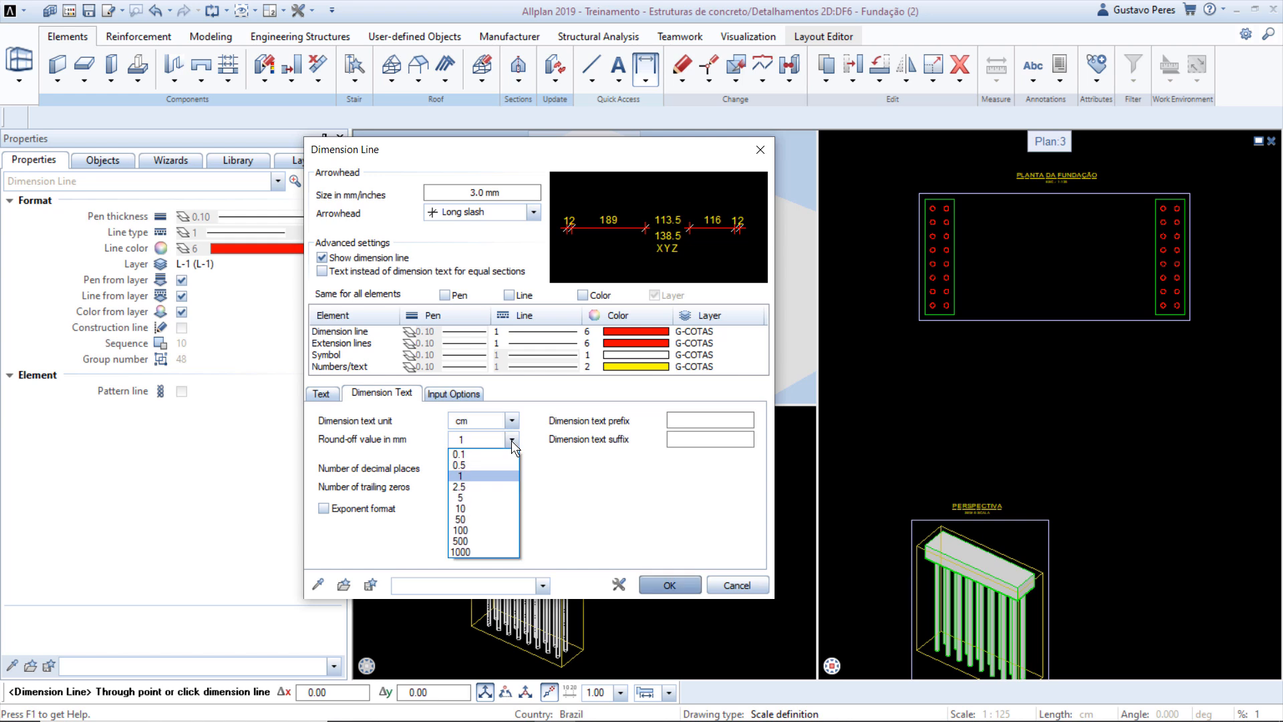
left_click(512, 439)
left_click(511, 468)
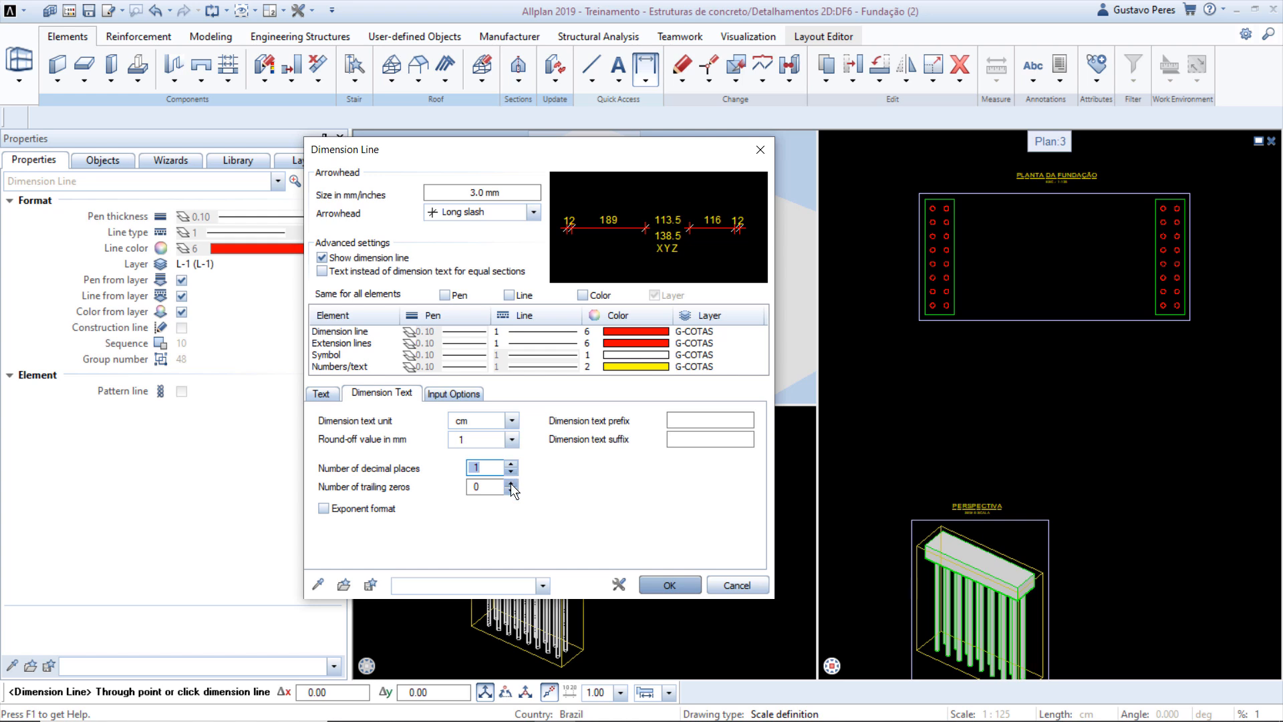
left_click(511, 483)
left_click(373, 510)
left_click(383, 510)
- Keep extension lines at Offset to reference point with 50.0 mm length and 9.0 mm between dimension lines, and apply the dimension line properties
left_click(474, 396)
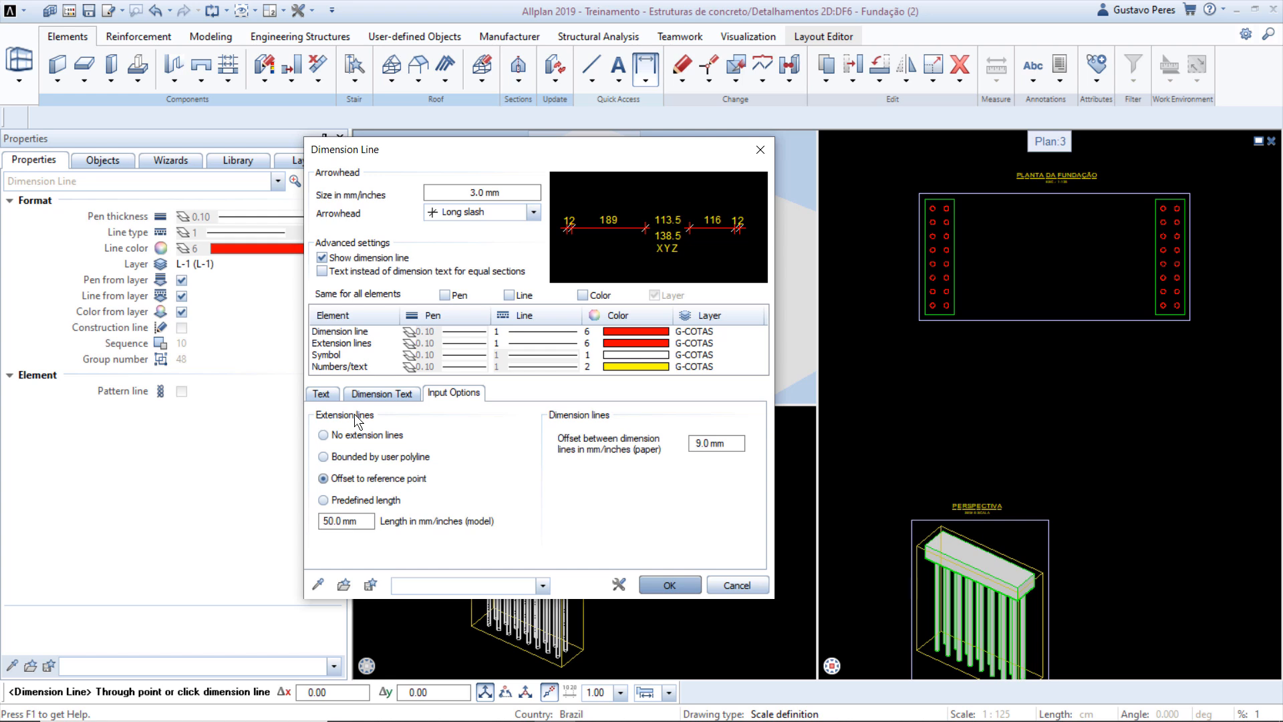
left_click(325, 436)
left_click(324, 479)
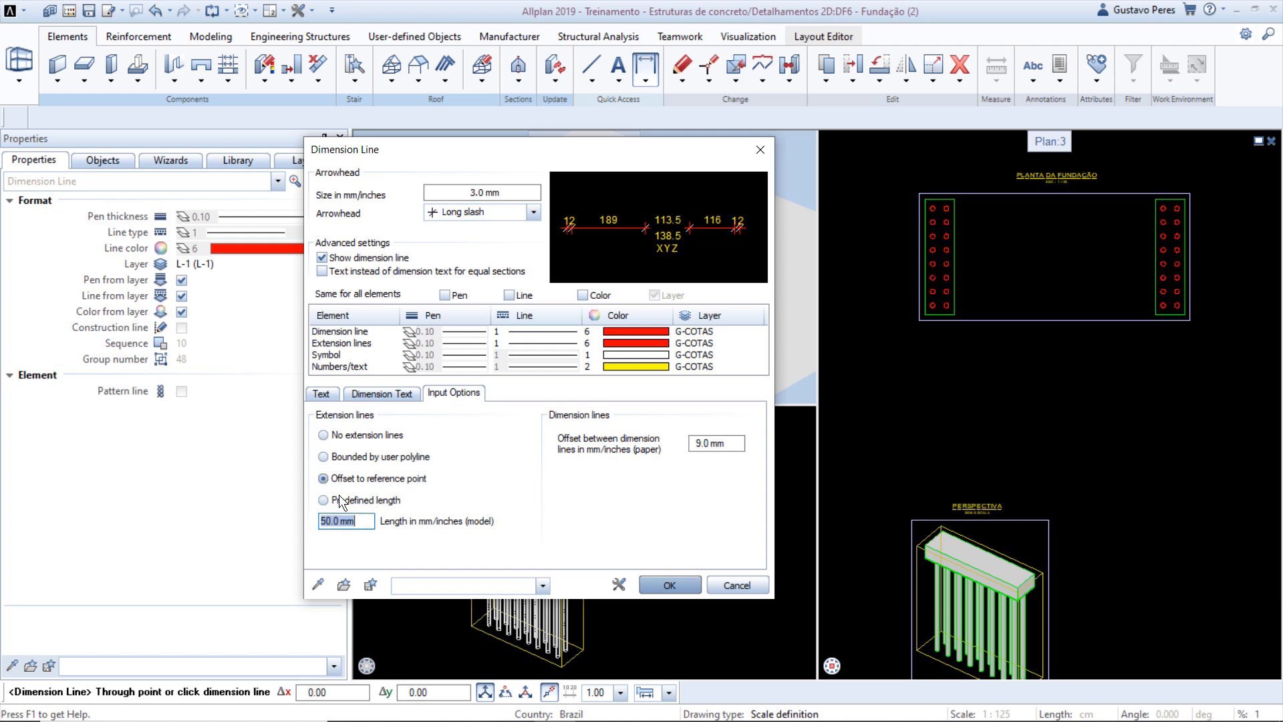
left_click(368, 522)
left_click_drag(365, 522, 318, 521)
left_click(352, 479)
left_click(720, 445)
left_click_drag(722, 444, 684, 446)
left_click(685, 582)
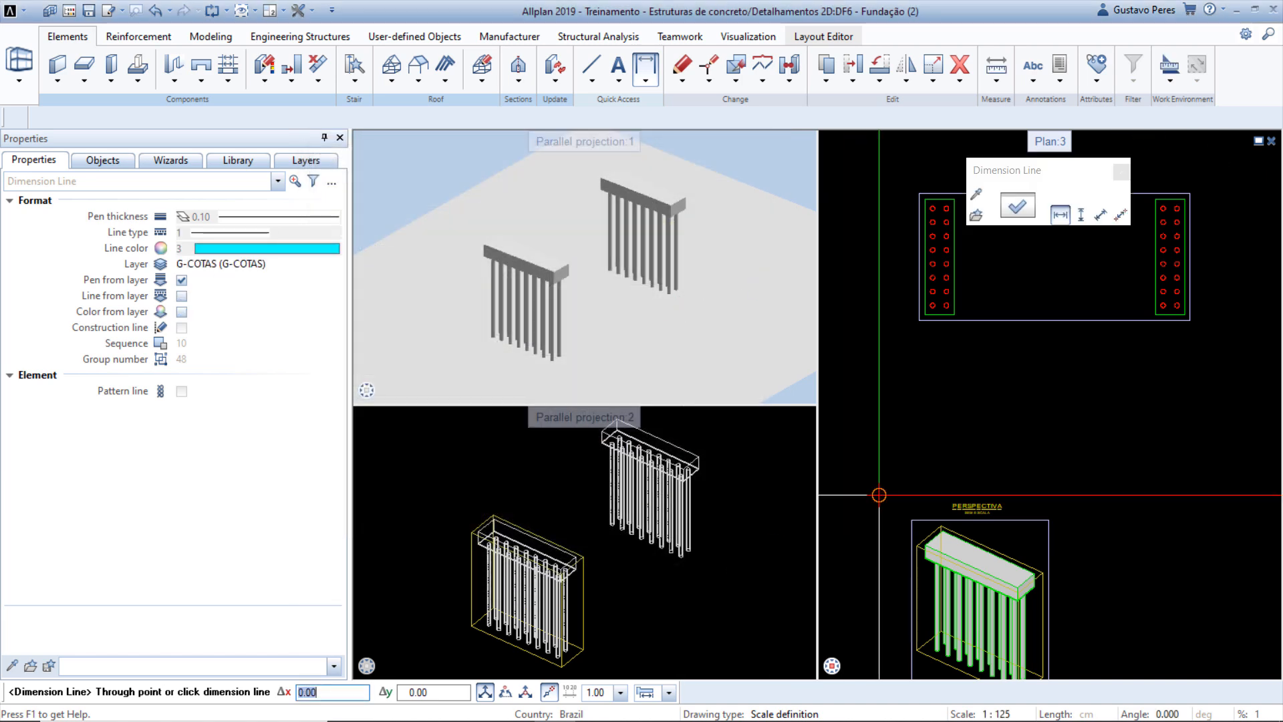
- Place a horizontal dimension line below the foundation plan, dimensioning both pile caps' widths and the distance between them
scroll(940, 338, "up", 2)
middle_click_drag(937, 340, 883, 453)
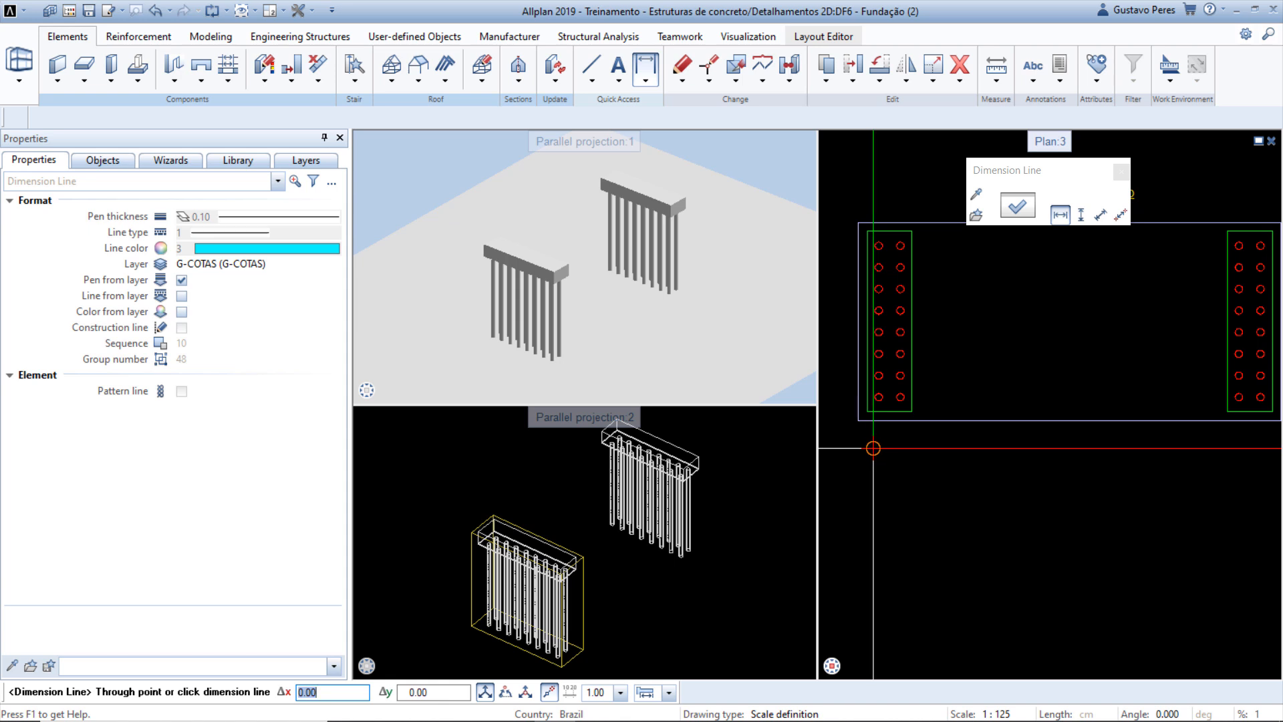
left_click(873, 448)
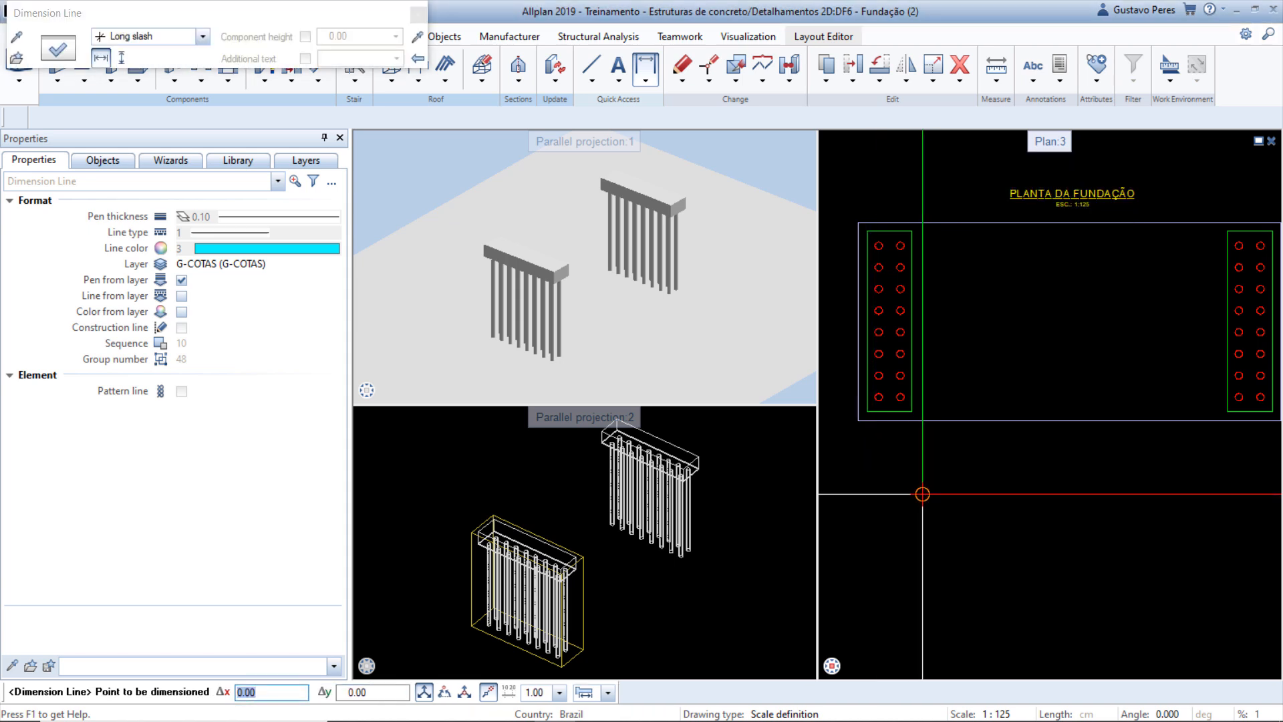
left_click(866, 411)
left_click(892, 396)
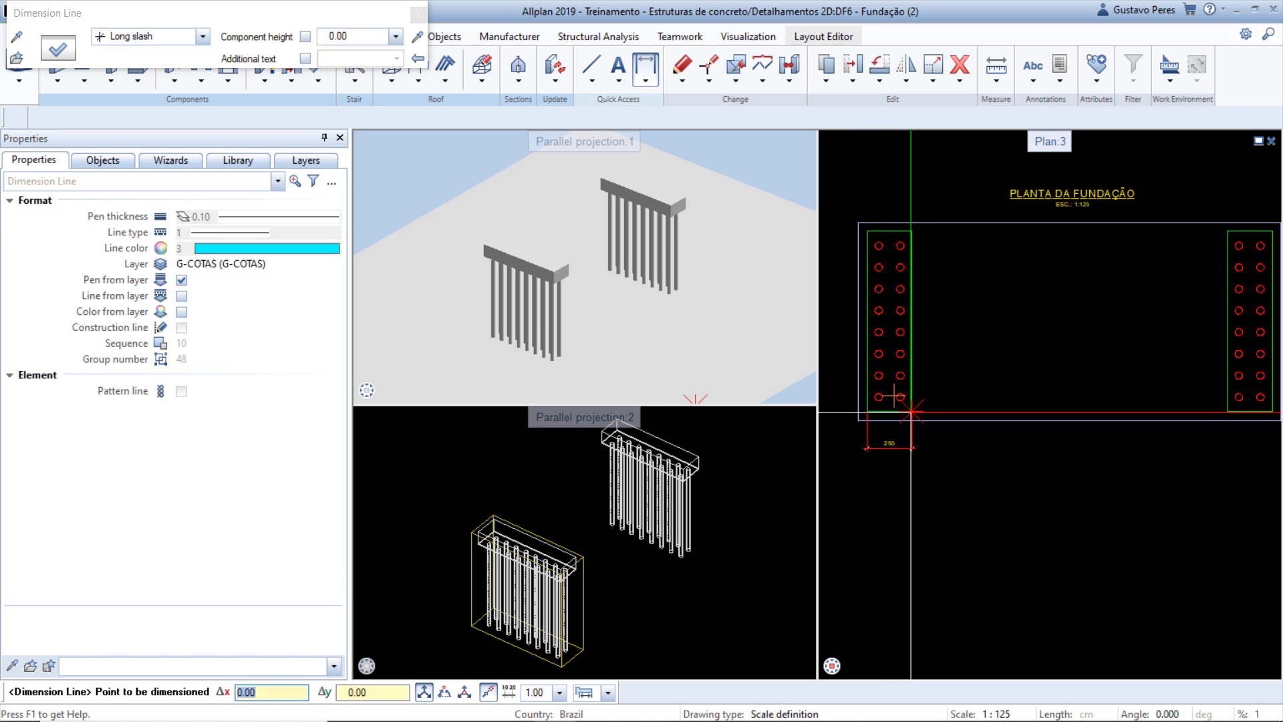
left_click(1227, 411)
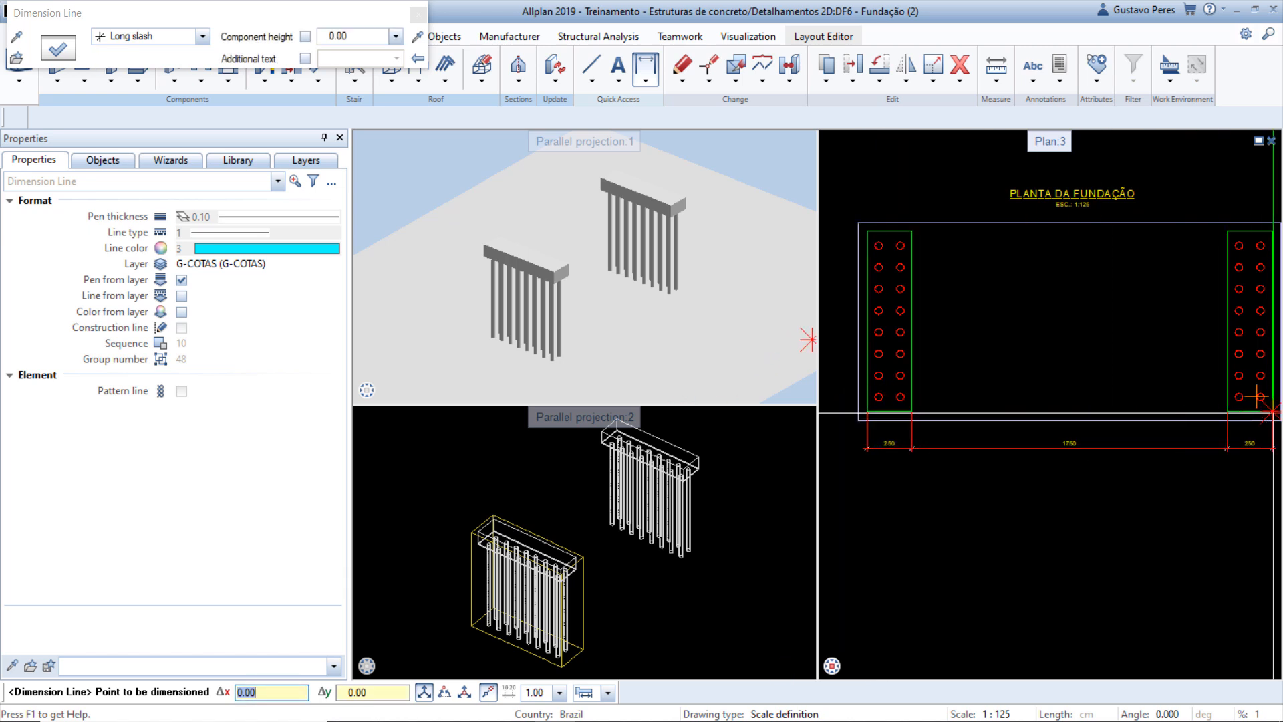
left_click(1274, 411)
key("Escape")
- Select the new dimension line and switch its overall dimension text display off and on again
left_click(1063, 447)
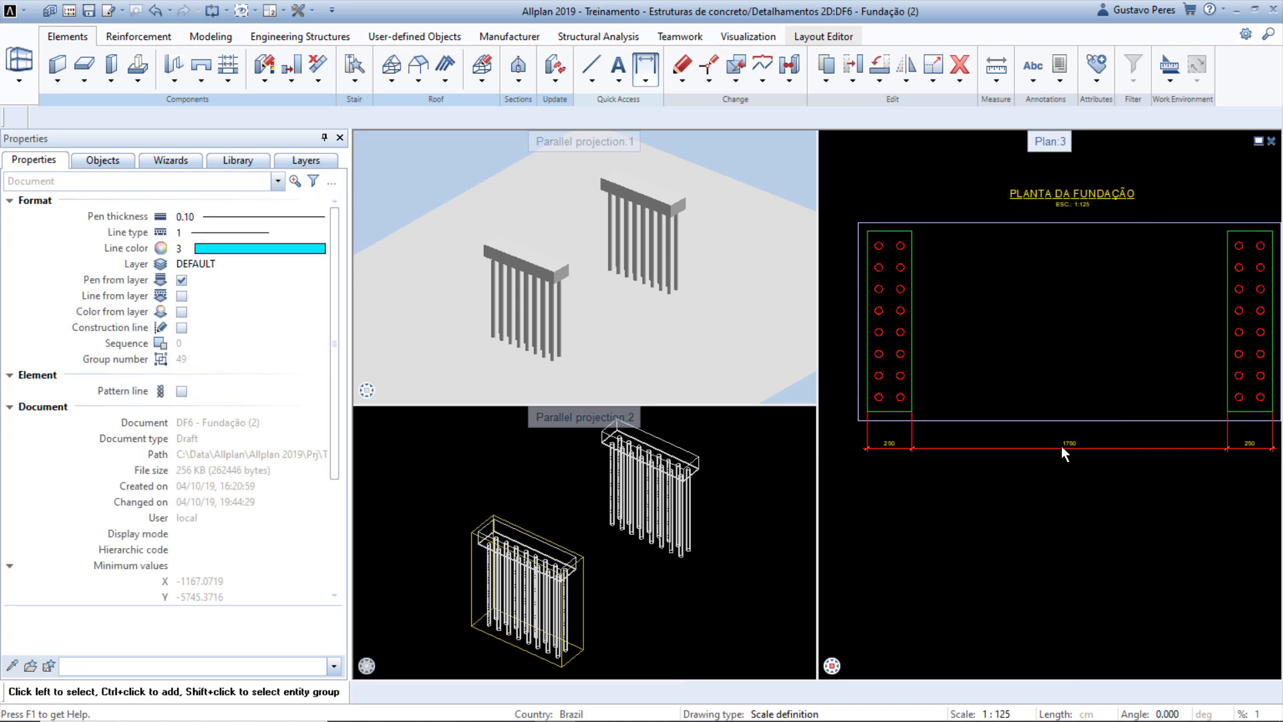
left_click(1064, 446)
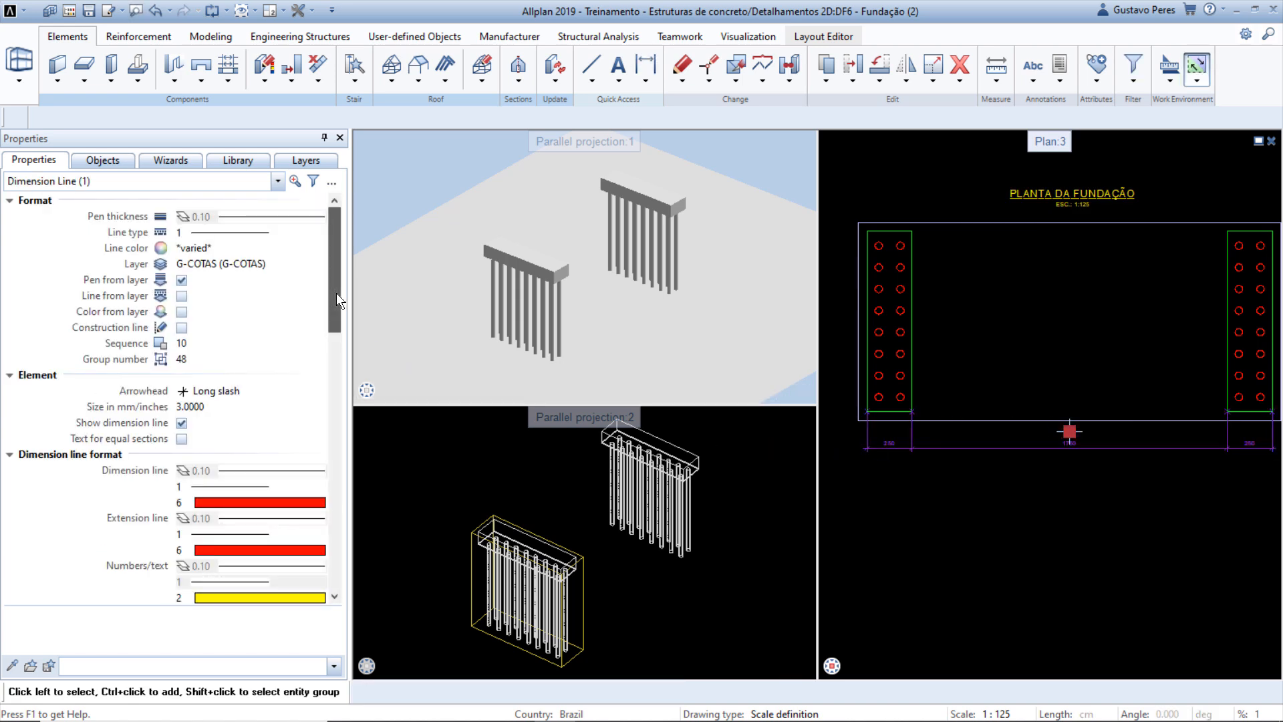
left_click_drag(335, 293, 342, 416)
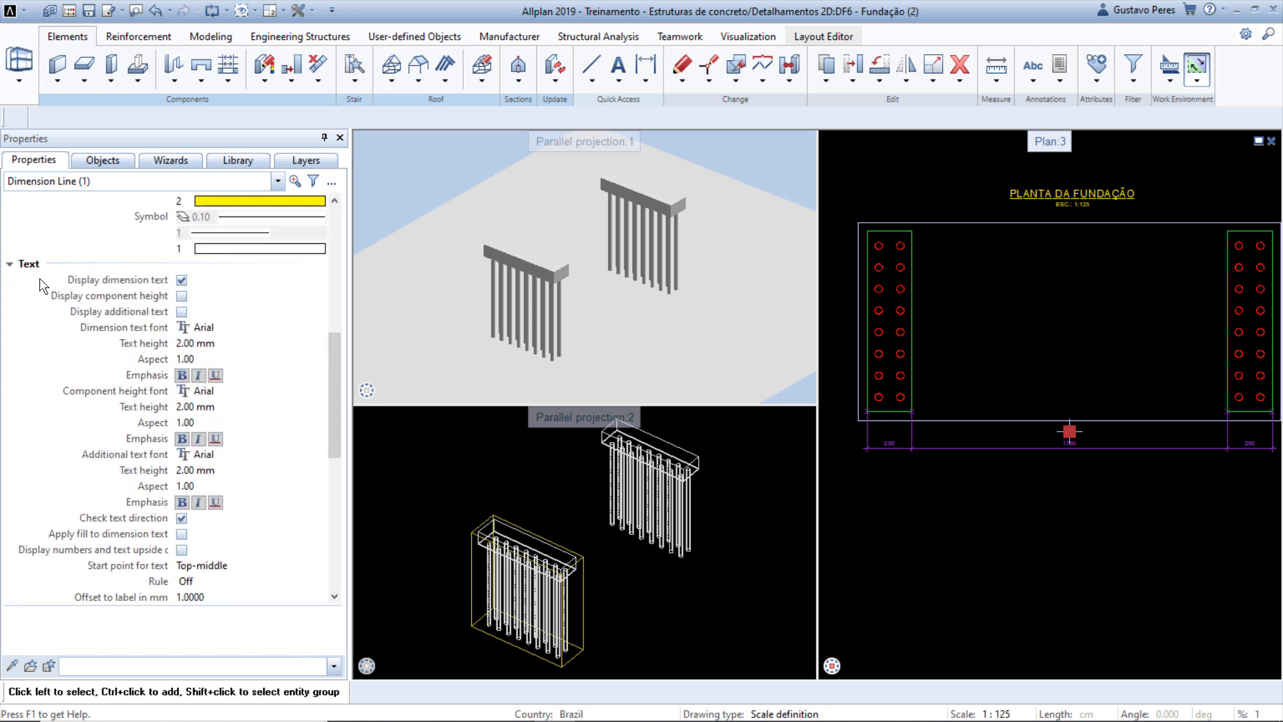
left_click(182, 280)
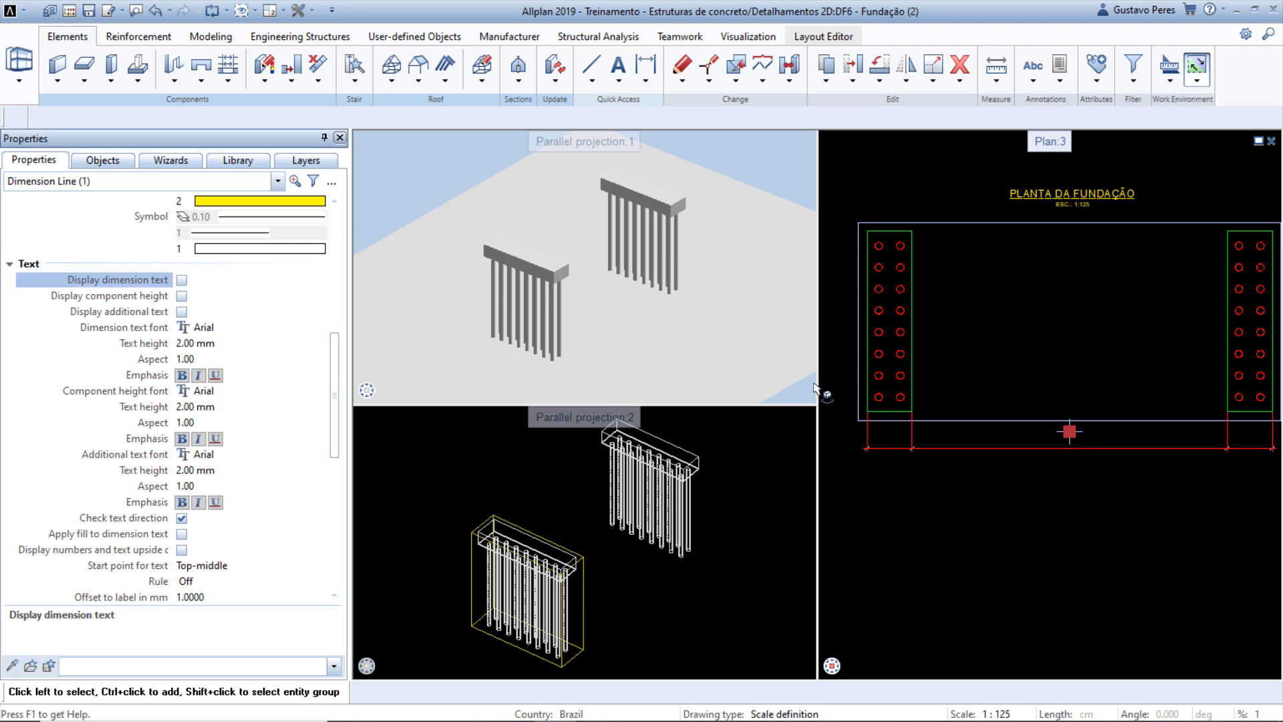
scroll(1073, 442, "up", 3)
scroll(926, 436, "down", 3)
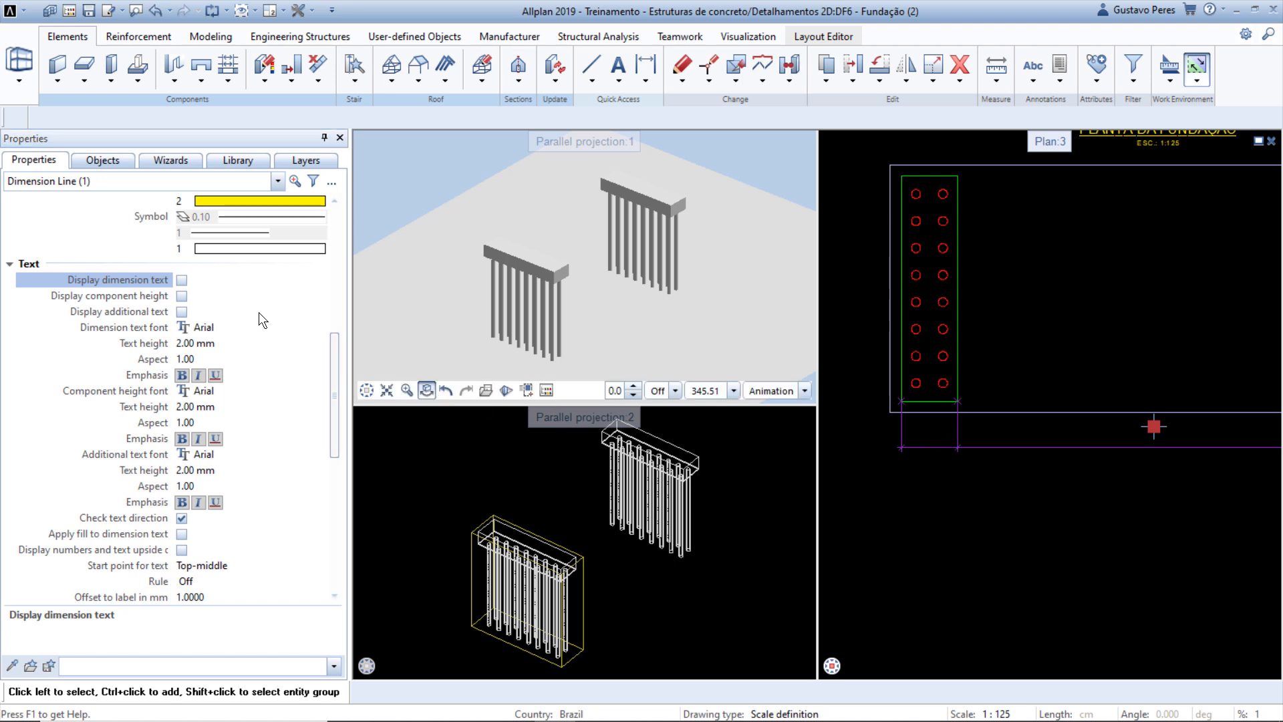
left_click(181, 280)
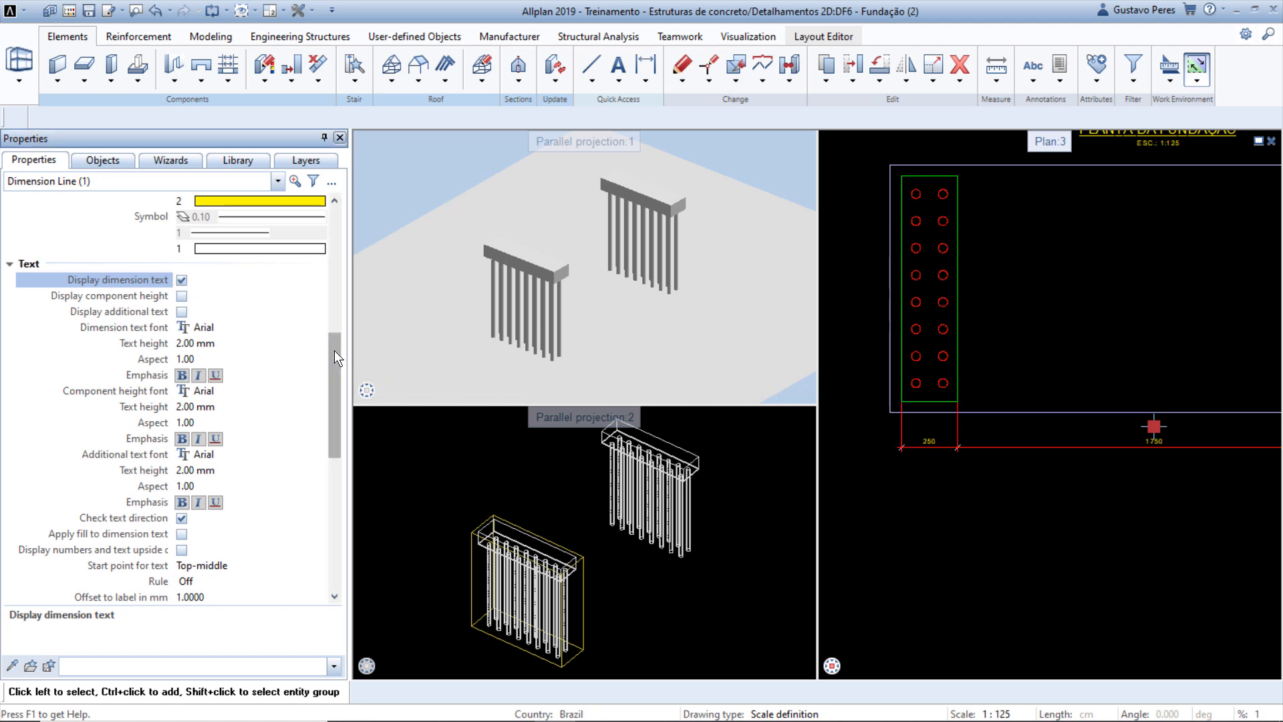
- Switch the dimension text of only the middle section off and on again, and deselect the dimension line
left_click_drag(334, 351, 339, 499)
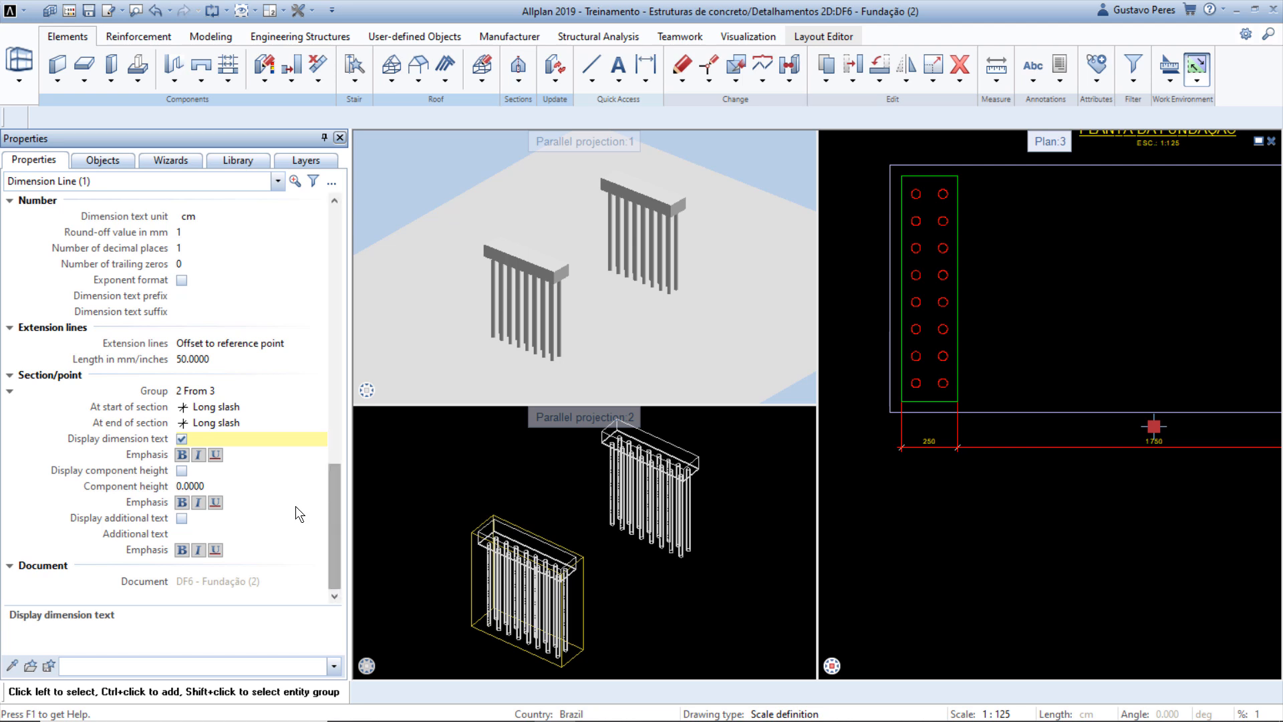
left_click(182, 439)
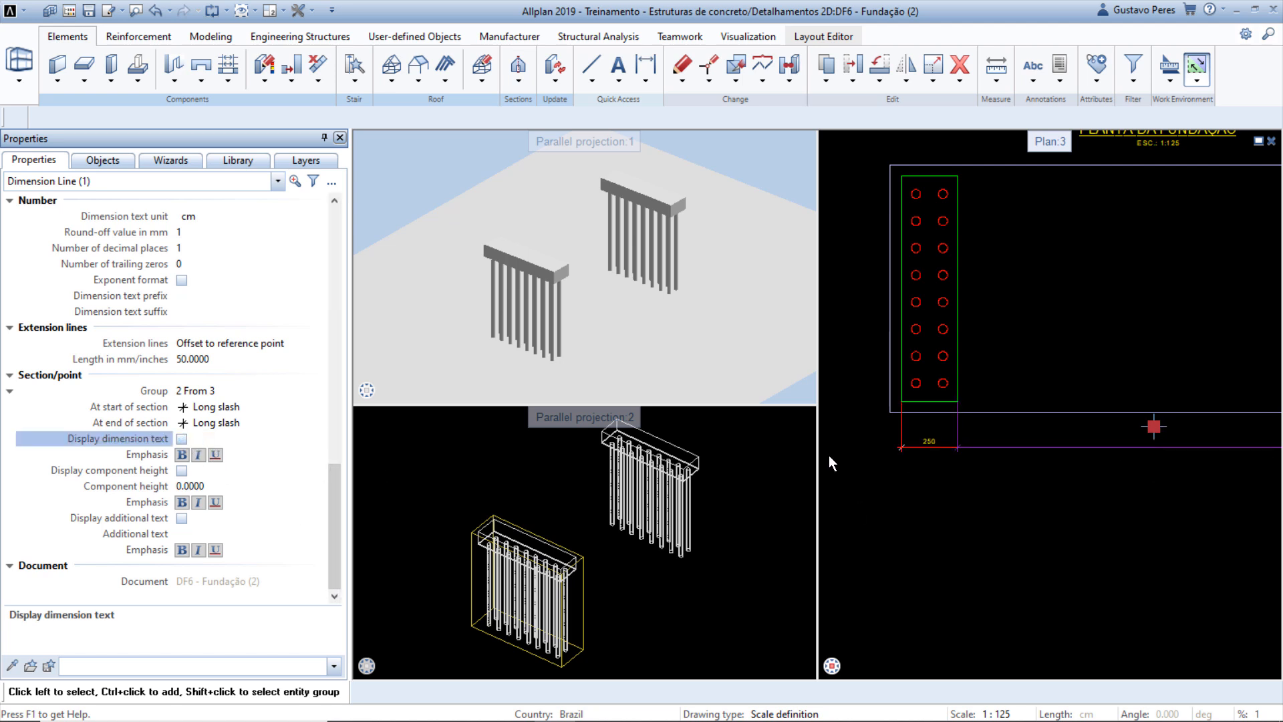
left_click(179, 439)
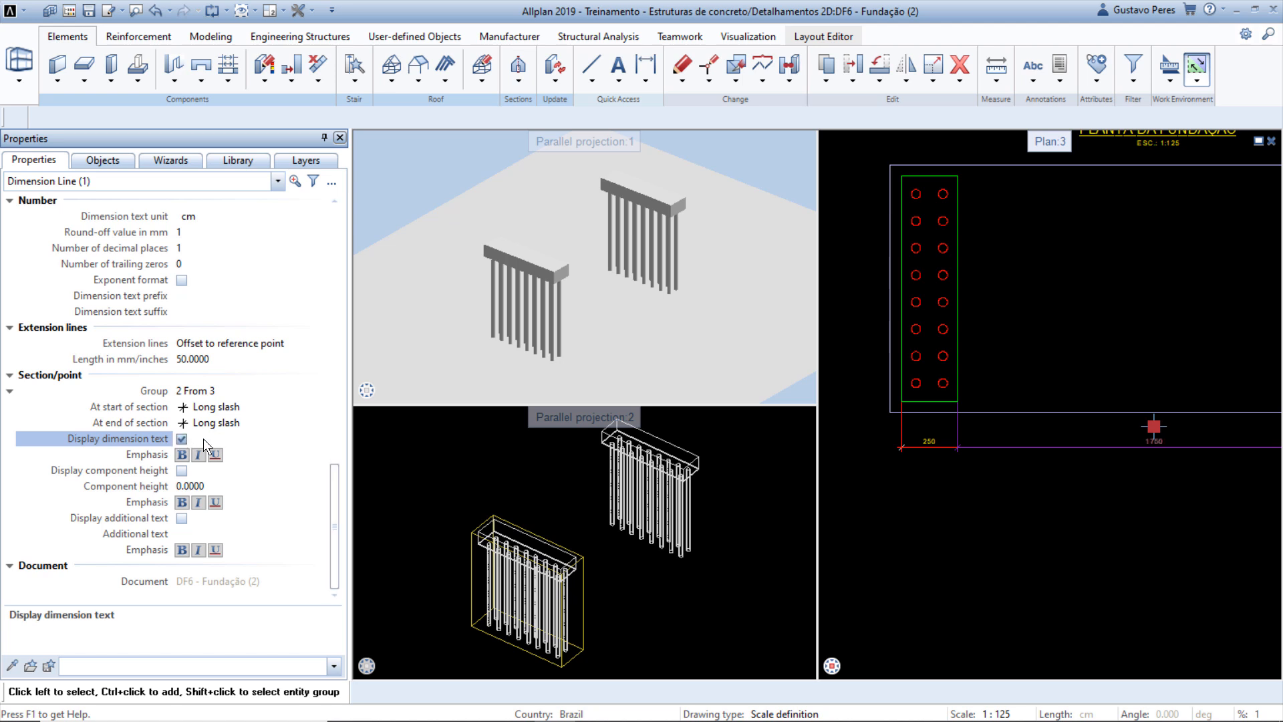
left_click(520, 447)
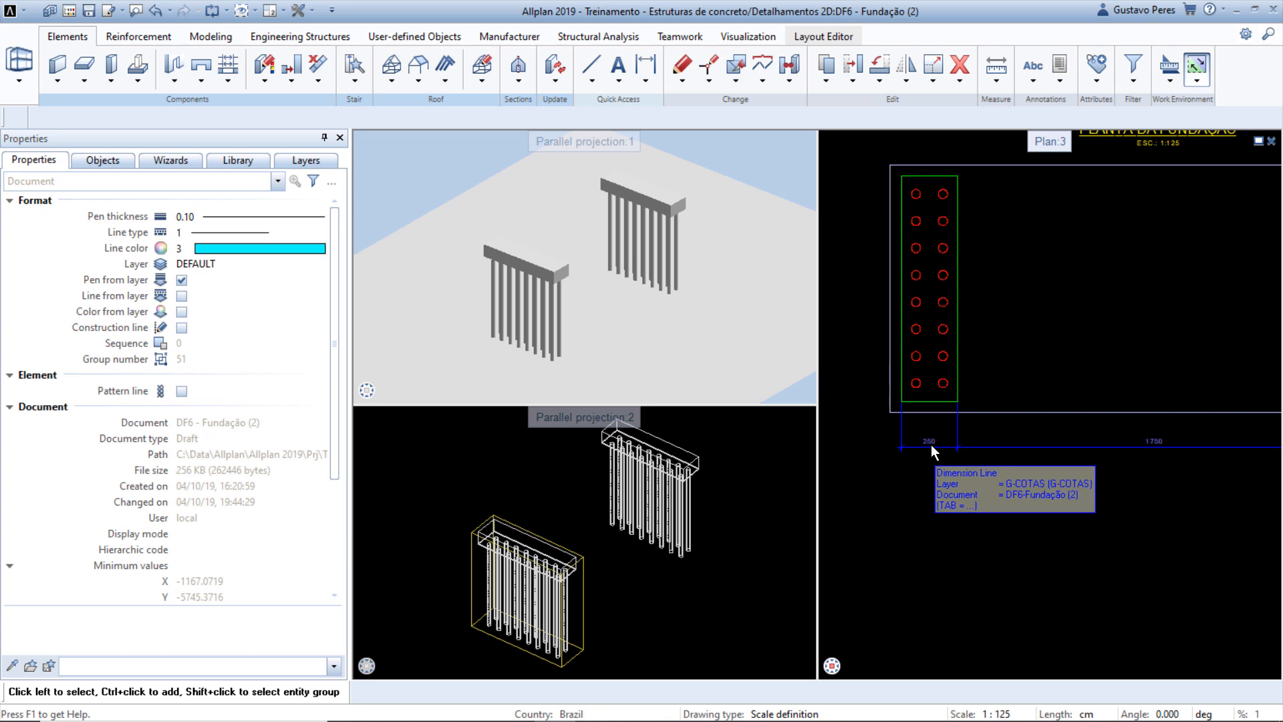
right_click(931, 444)
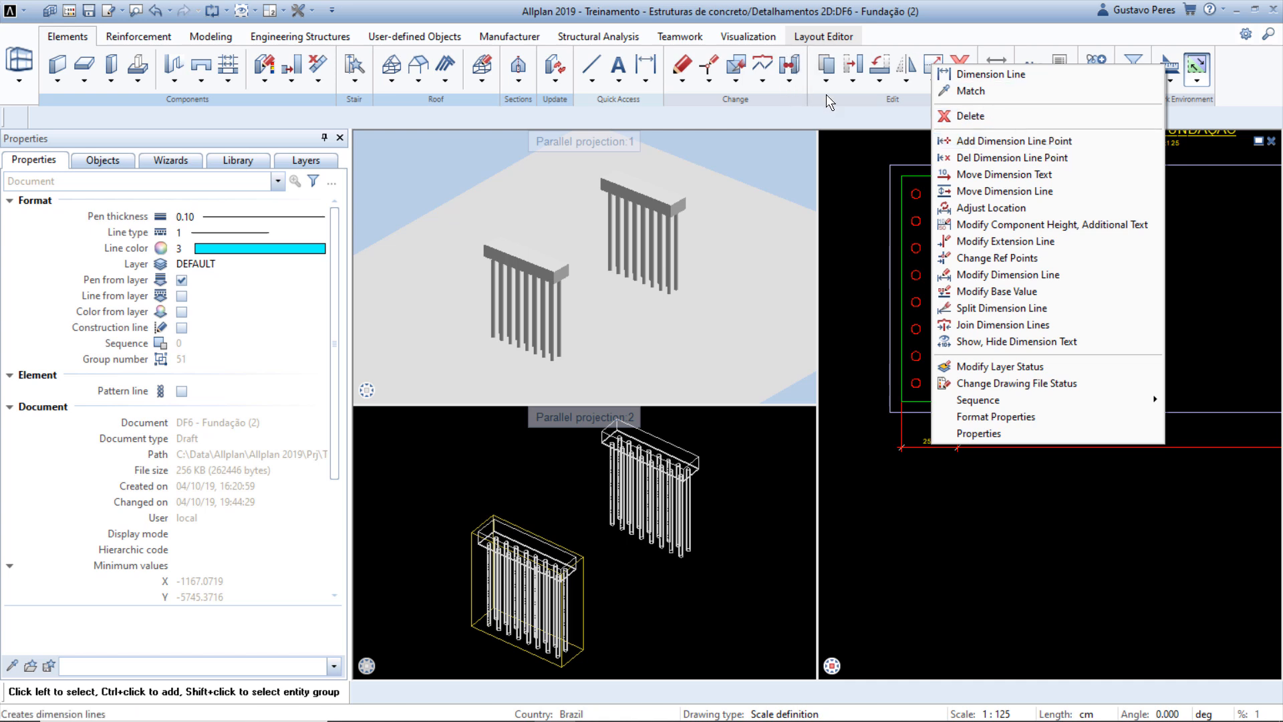
left_click(977, 142)
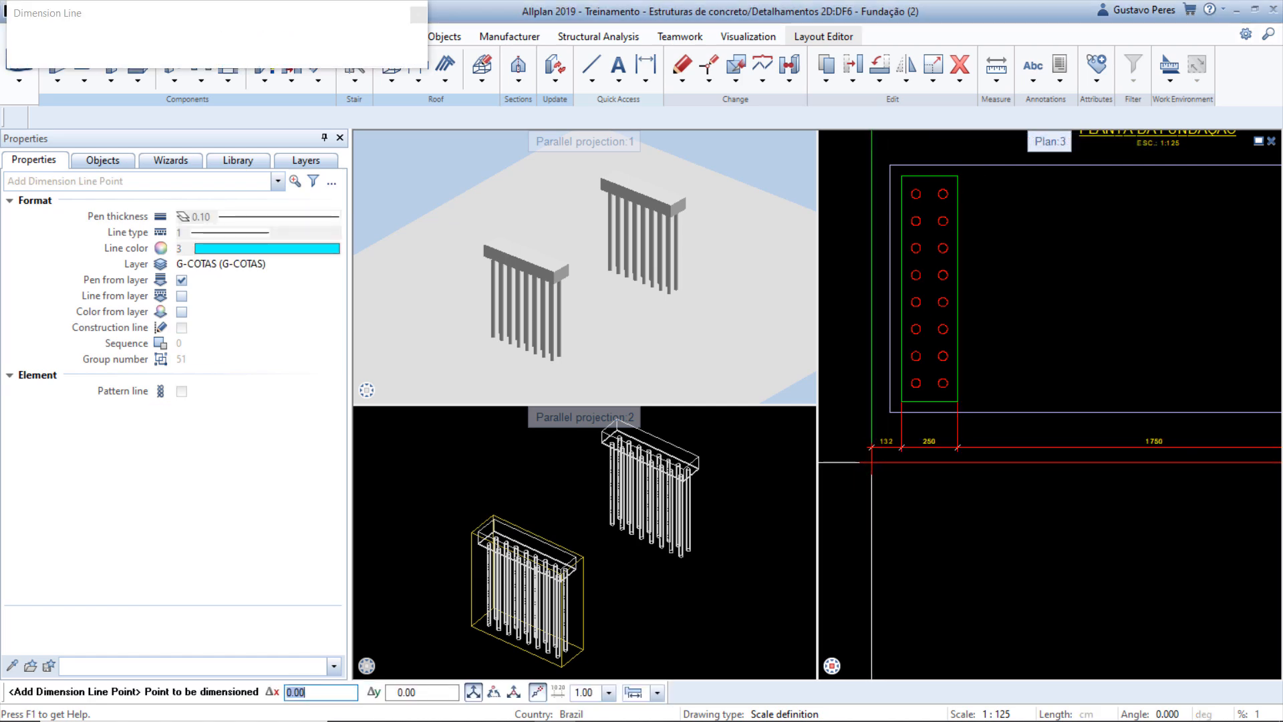
key("Escape")
key("Escape")
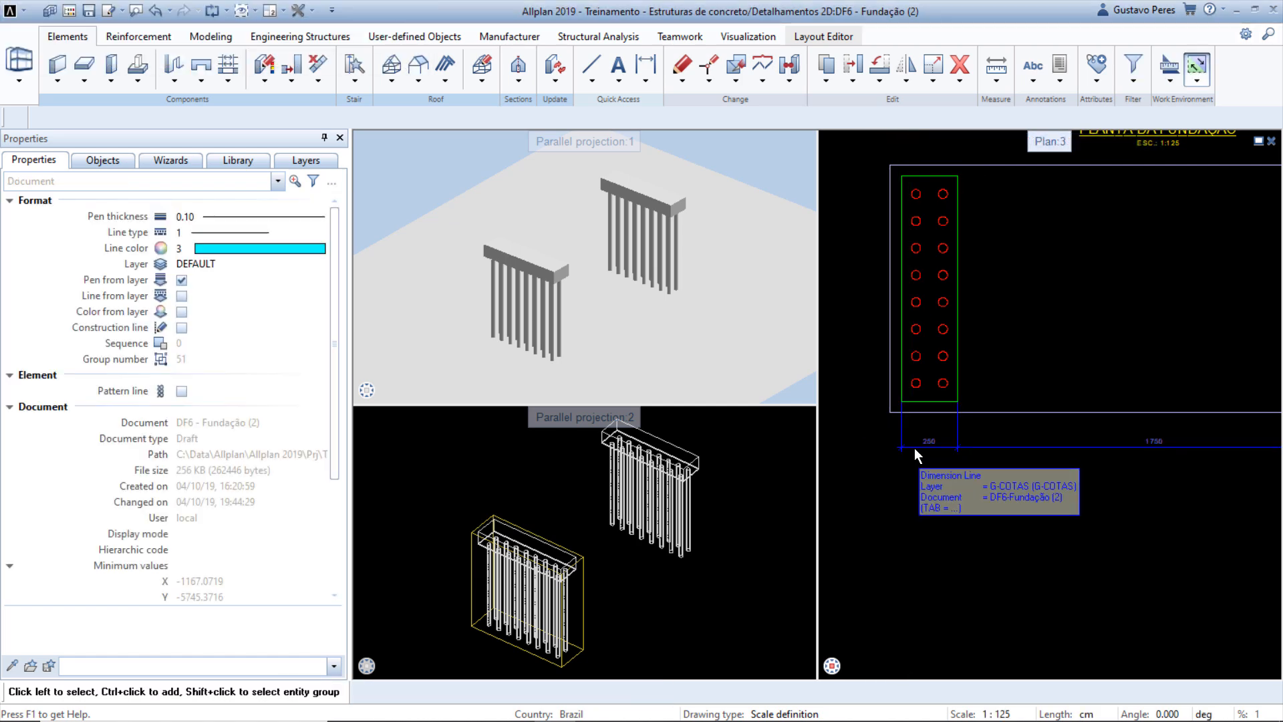
- Move the left pile cap's dimension text below the dimension line, and undo the move
right_click(915, 447)
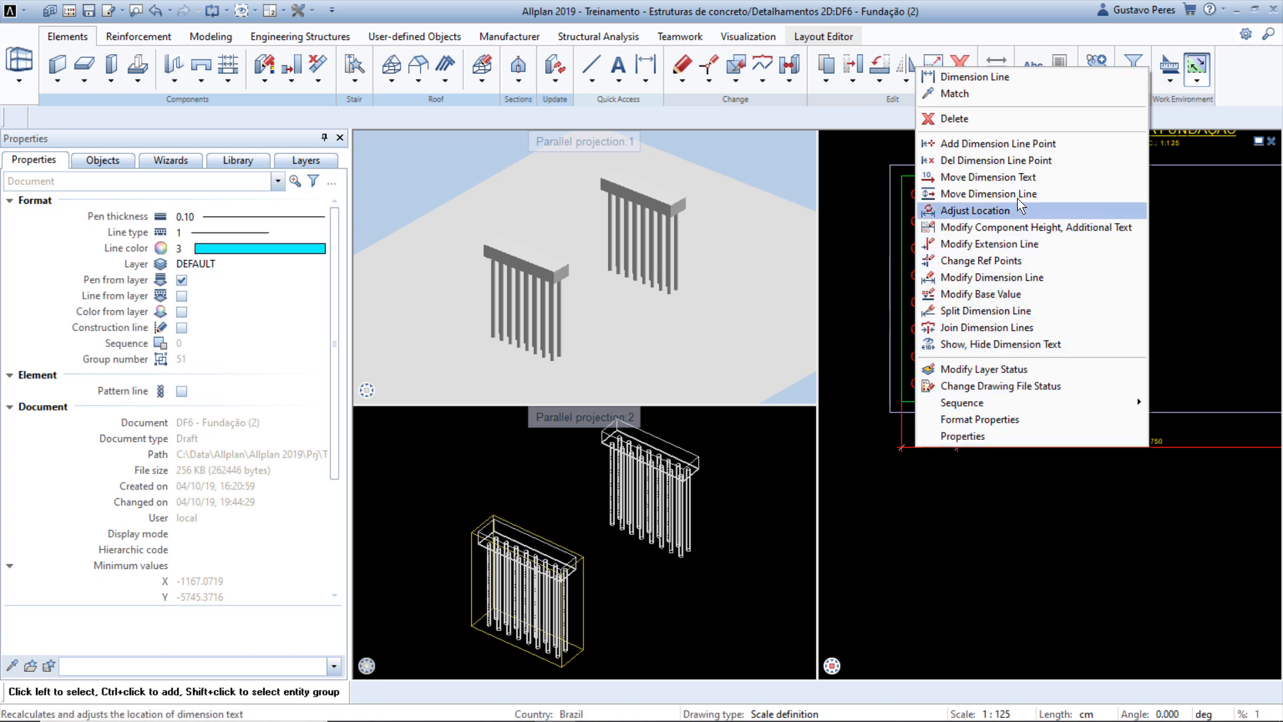
left_click(1020, 178)
scroll(936, 441, "up", 3)
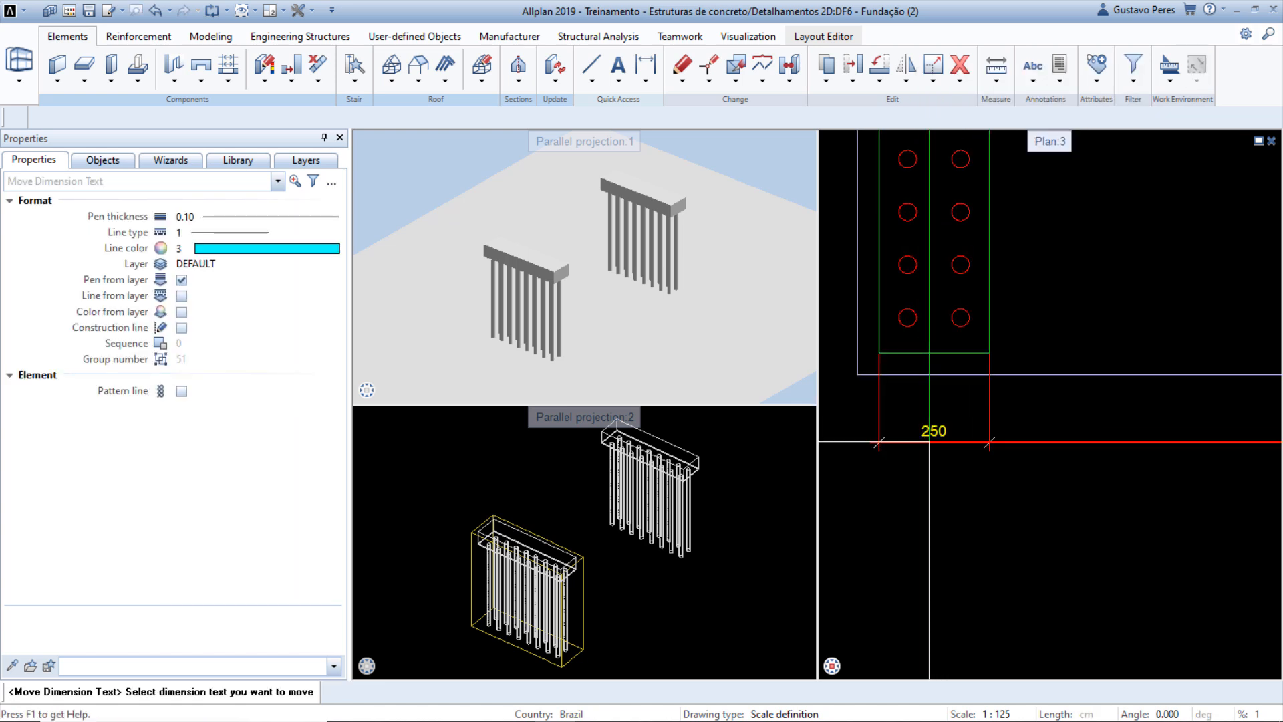
left_click(934, 433)
left_click(1026, 492)
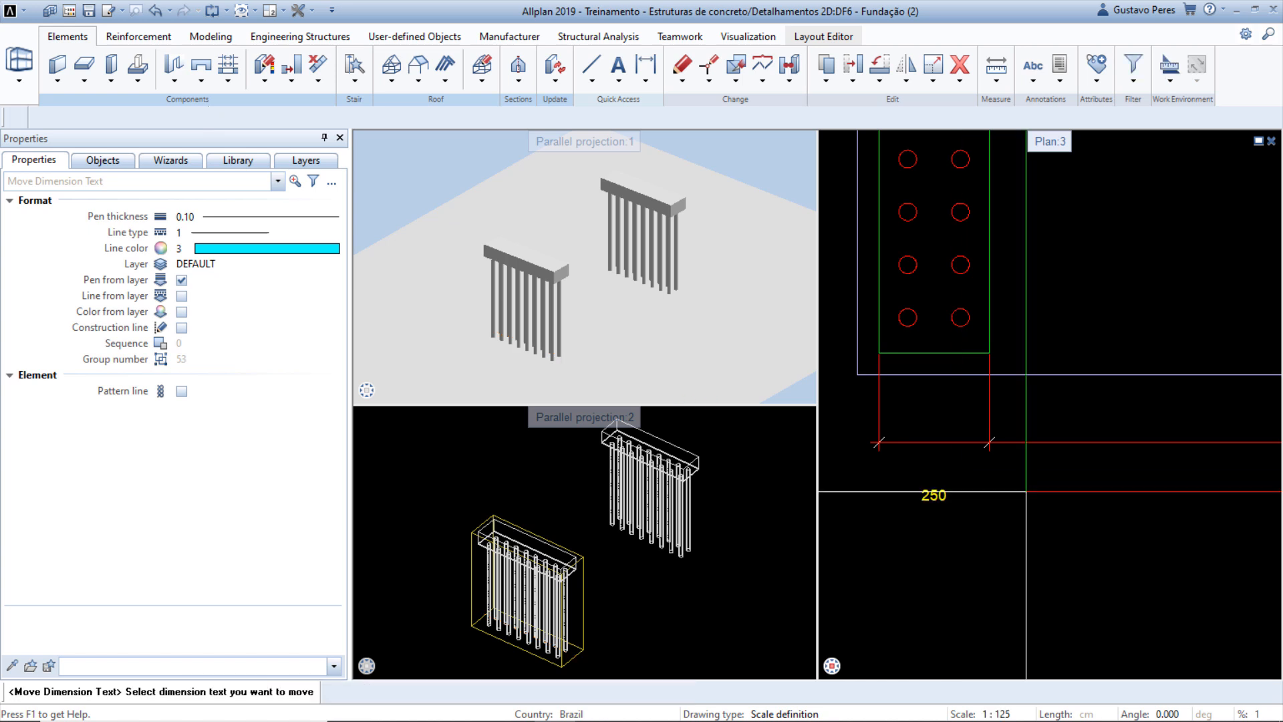
key("Escape")
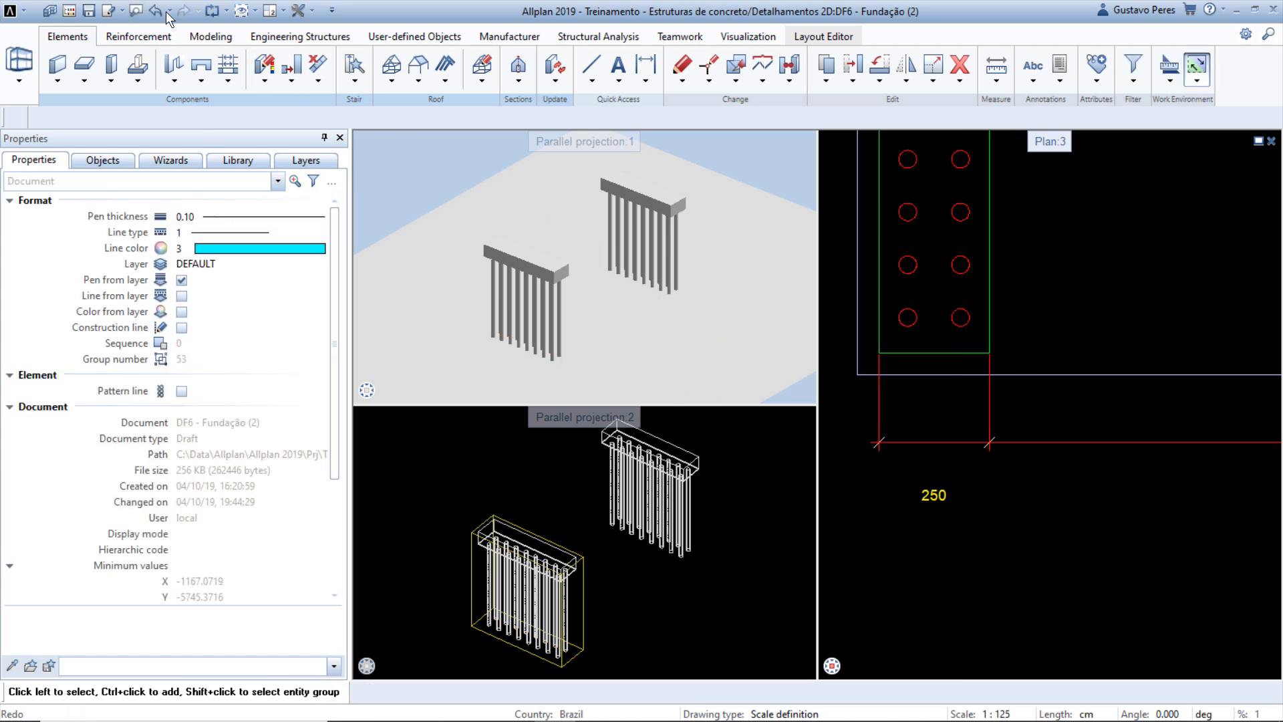
left_click(156, 11)
- Place a second horizontal dimension line parallel below the existing pile cap dimension line, using that line as the spacing reference
scroll(934, 440, "down", 2)
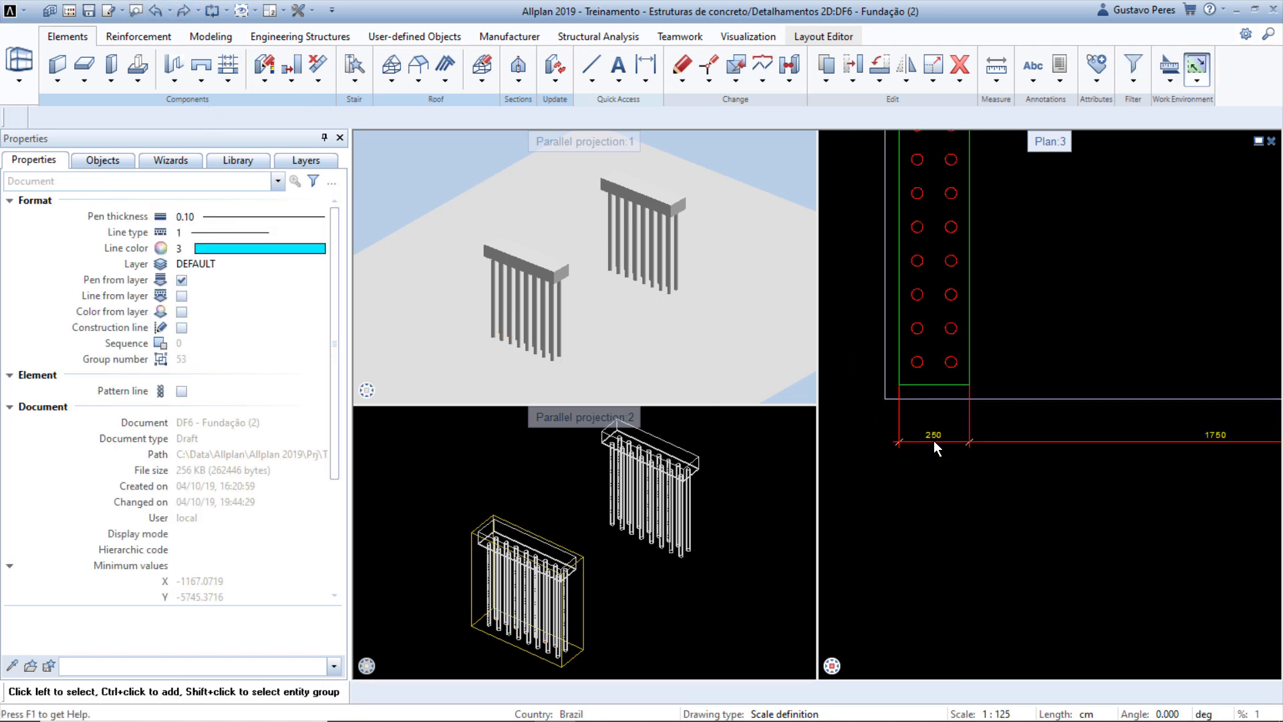
scroll(933, 440, "down", 3)
middle_click_drag(1108, 438, 1001, 437)
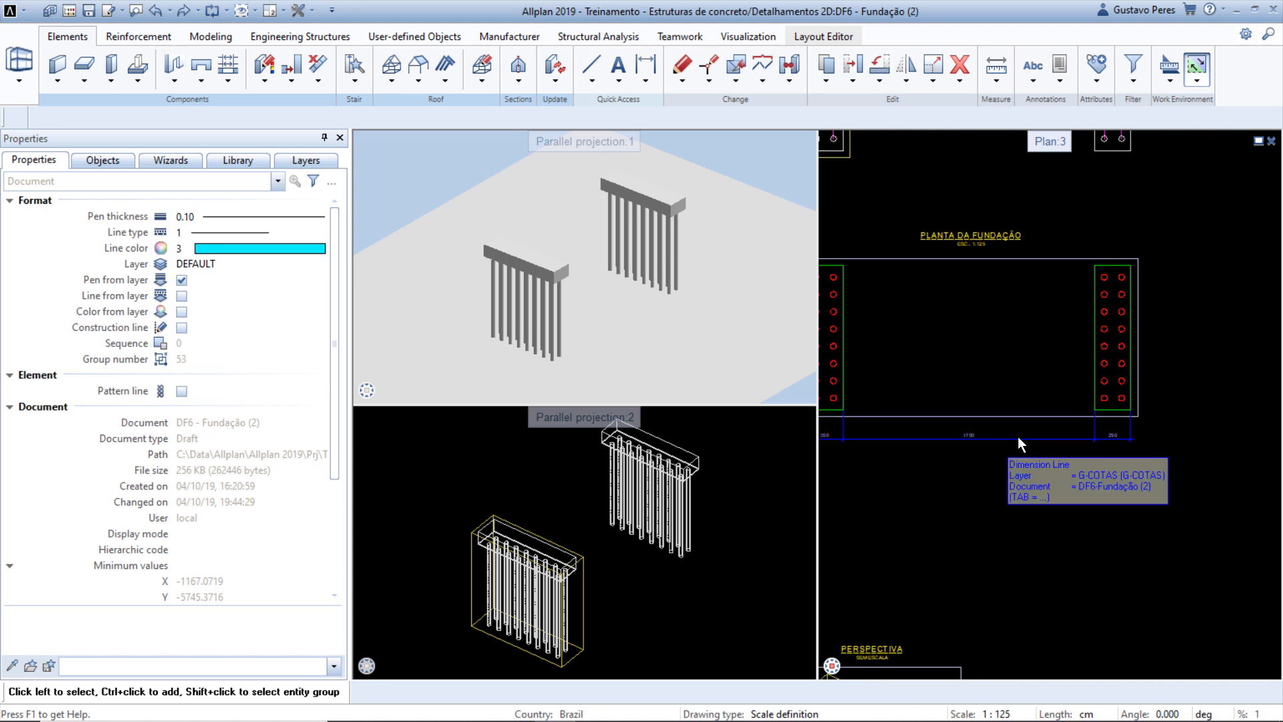
double_click(1101, 441)
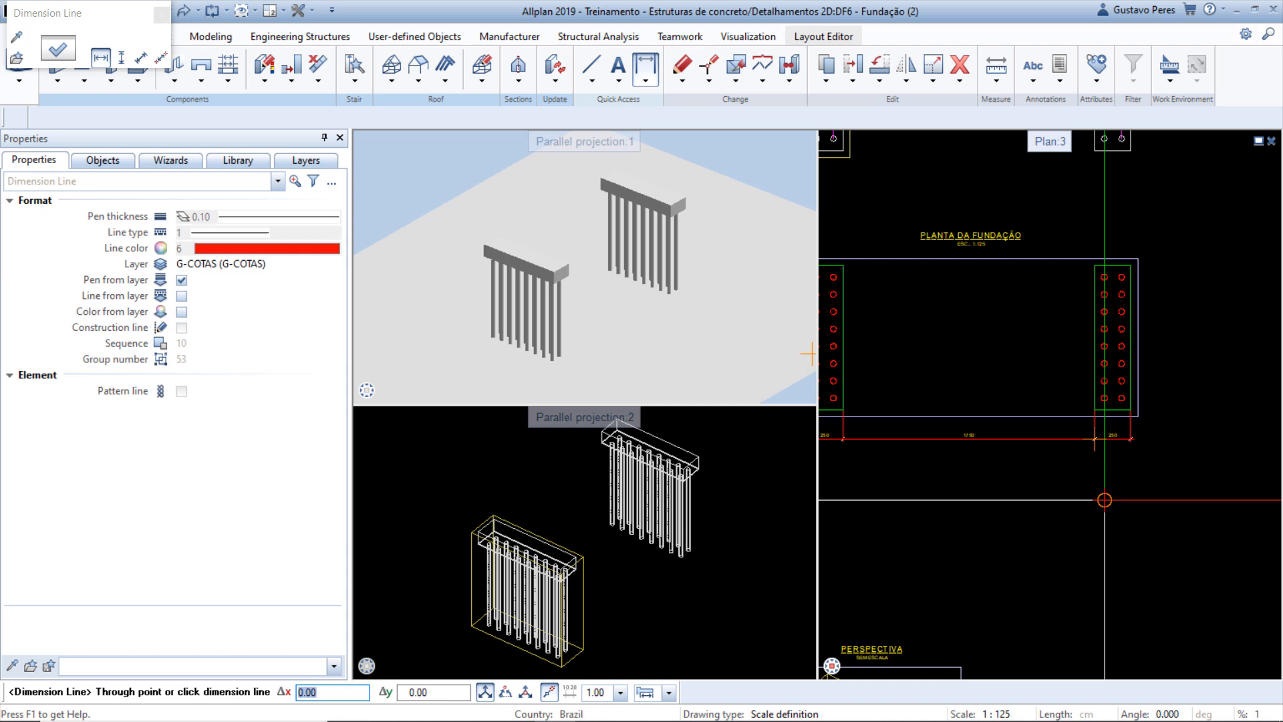
middle_click_drag(1053, 498, 1090, 502)
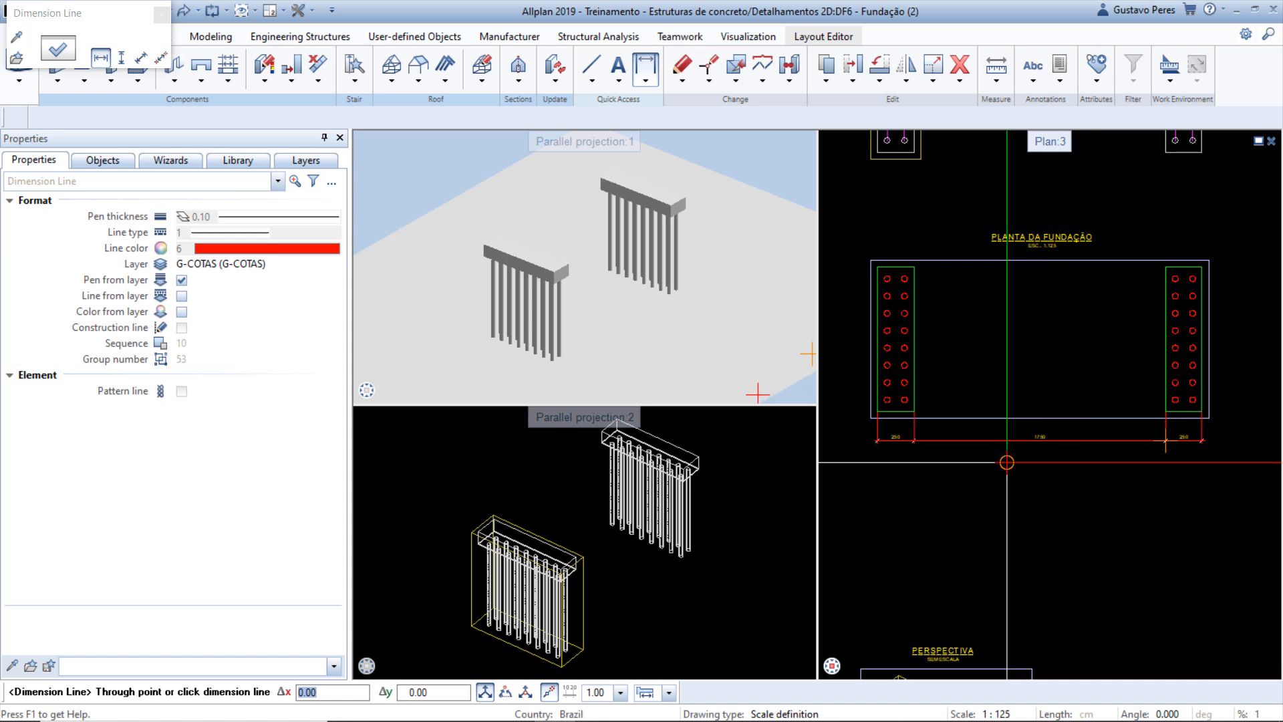
scroll(1007, 460, "up", 1)
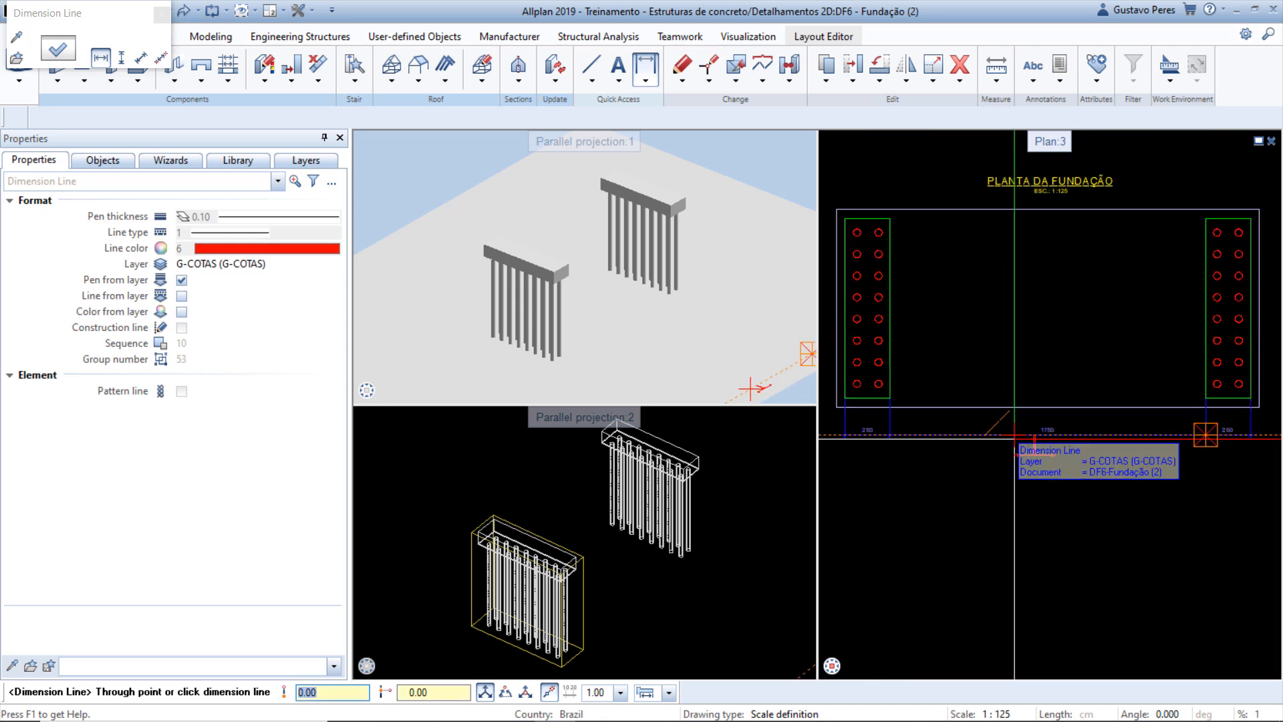
scroll(1014, 436, "up", 4)
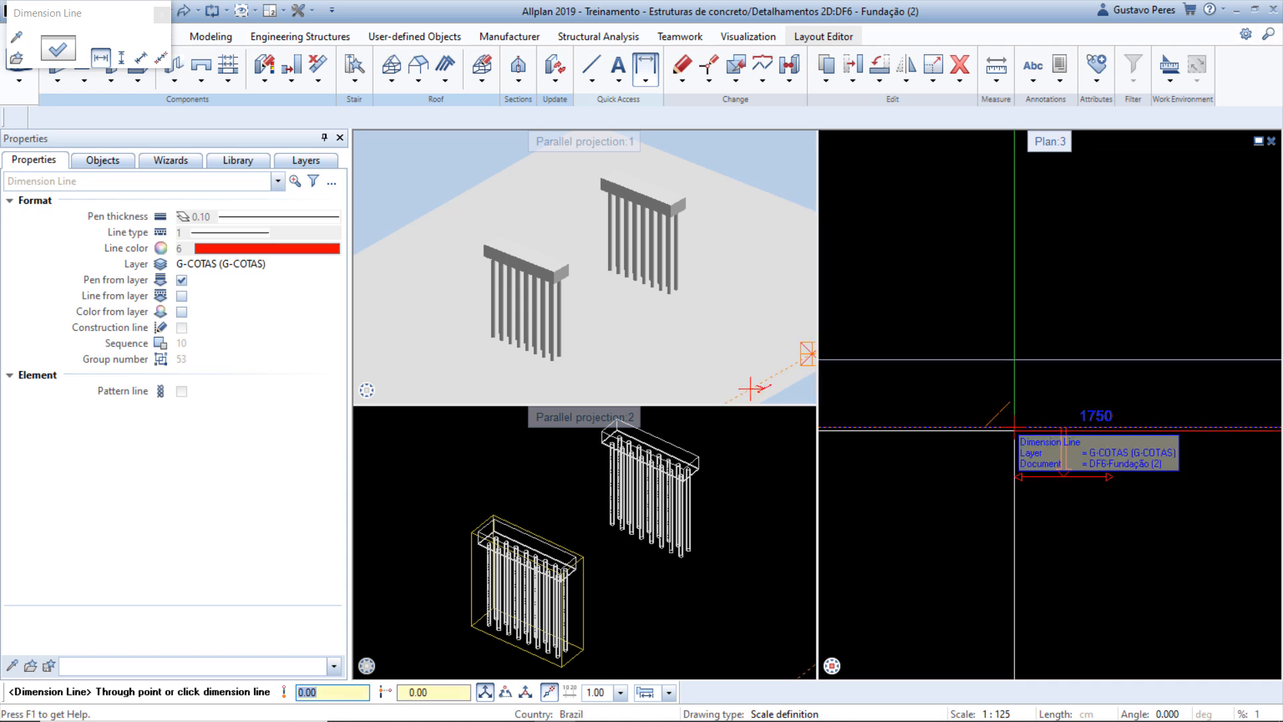
left_click(1014, 428)
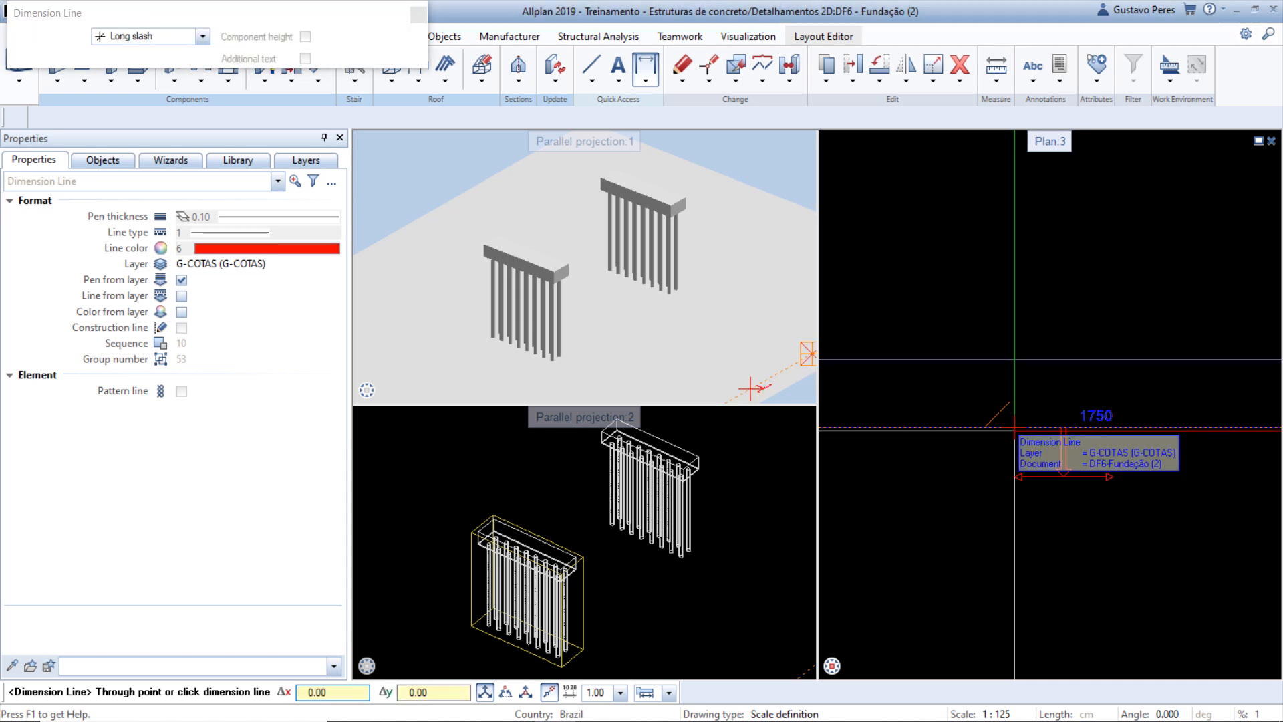
- Dimension the overall distance between the outer edges of the left and right pile caps on the second horizontal dimension line
scroll(1033, 492, "down", 5)
scroll(903, 462, "up", 6)
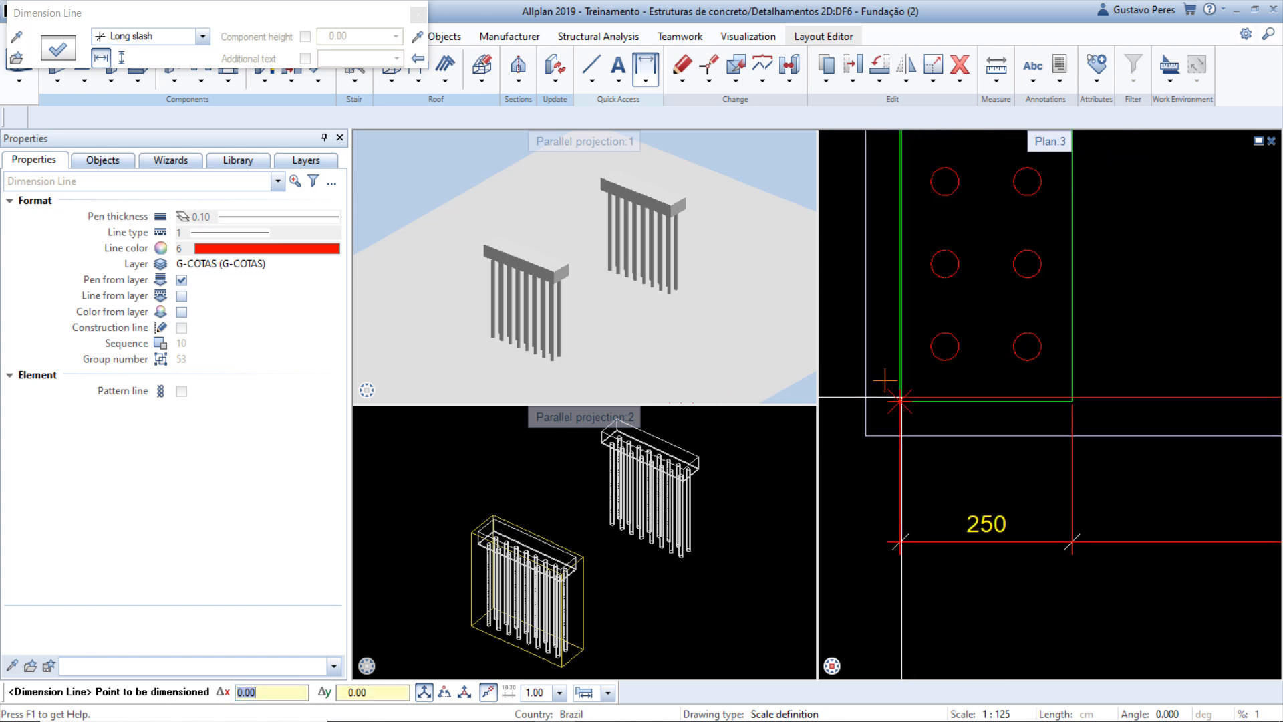
scroll(897, 549, "down", 5)
scroll(1142, 530, "up", 6)
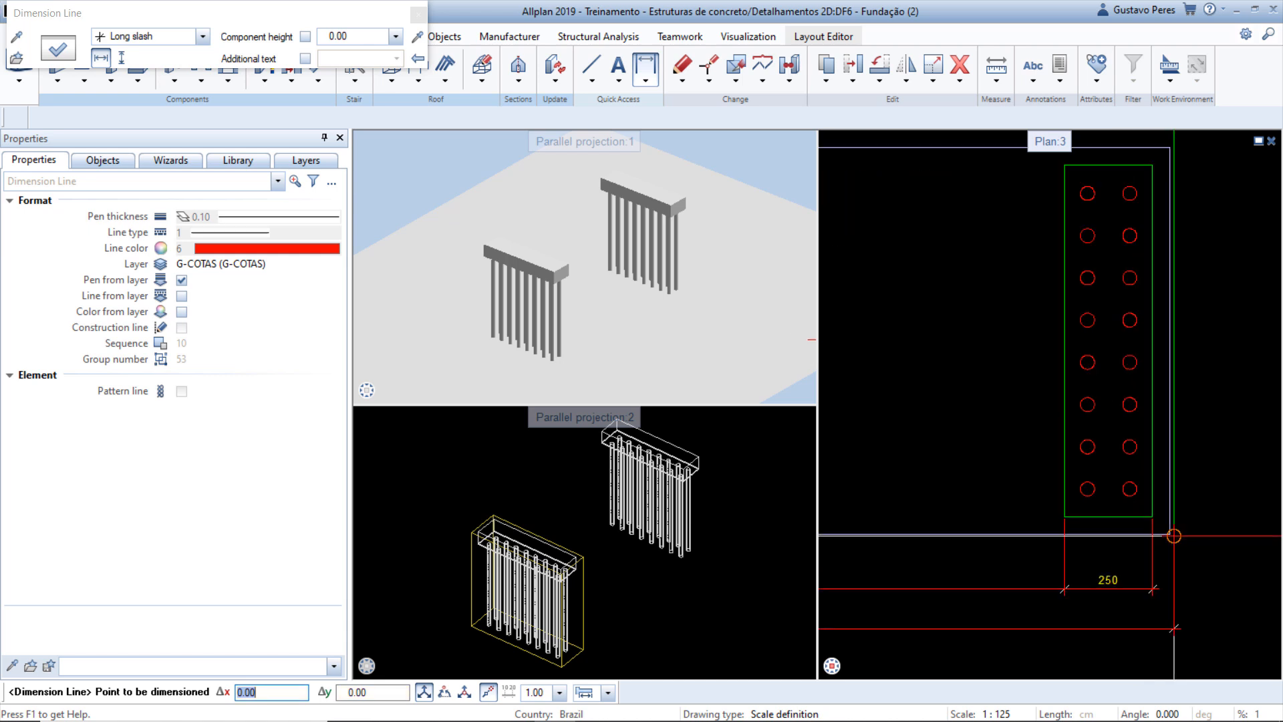
scroll(1127, 486, "down", 6)
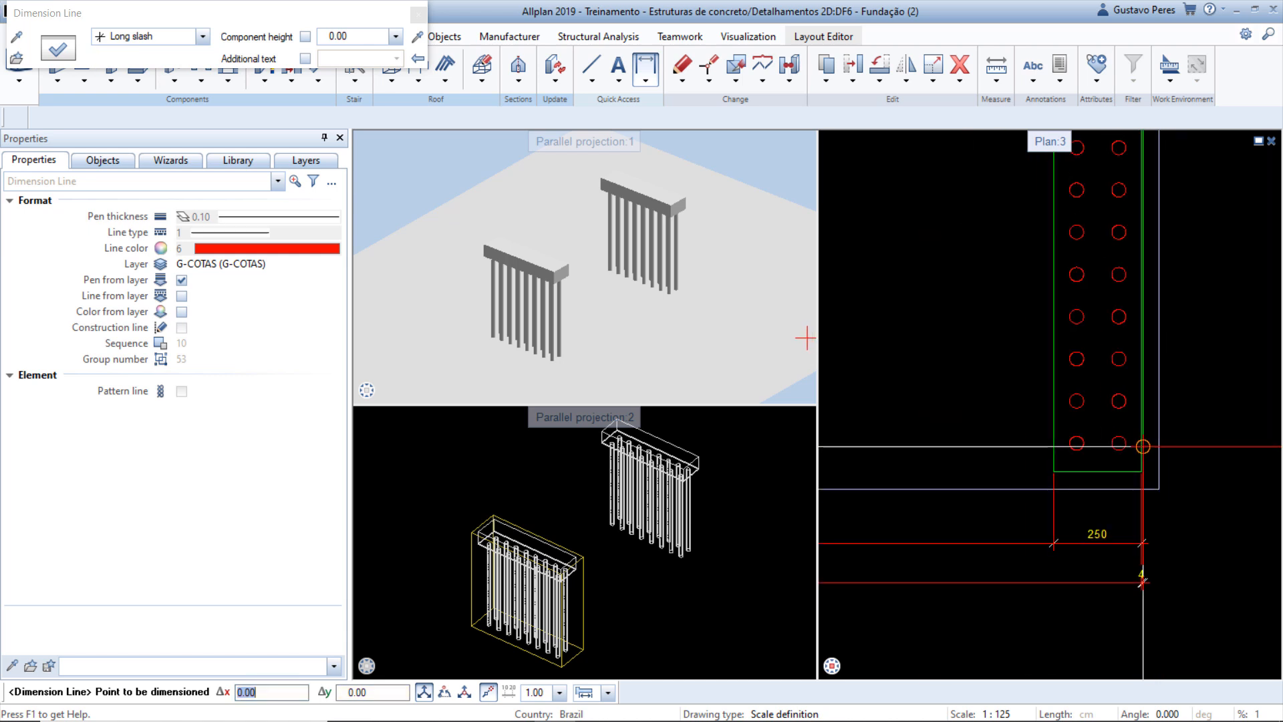
key("Escape")
scroll(946, 514, "up", 3)
scroll(931, 516, "up", 3)
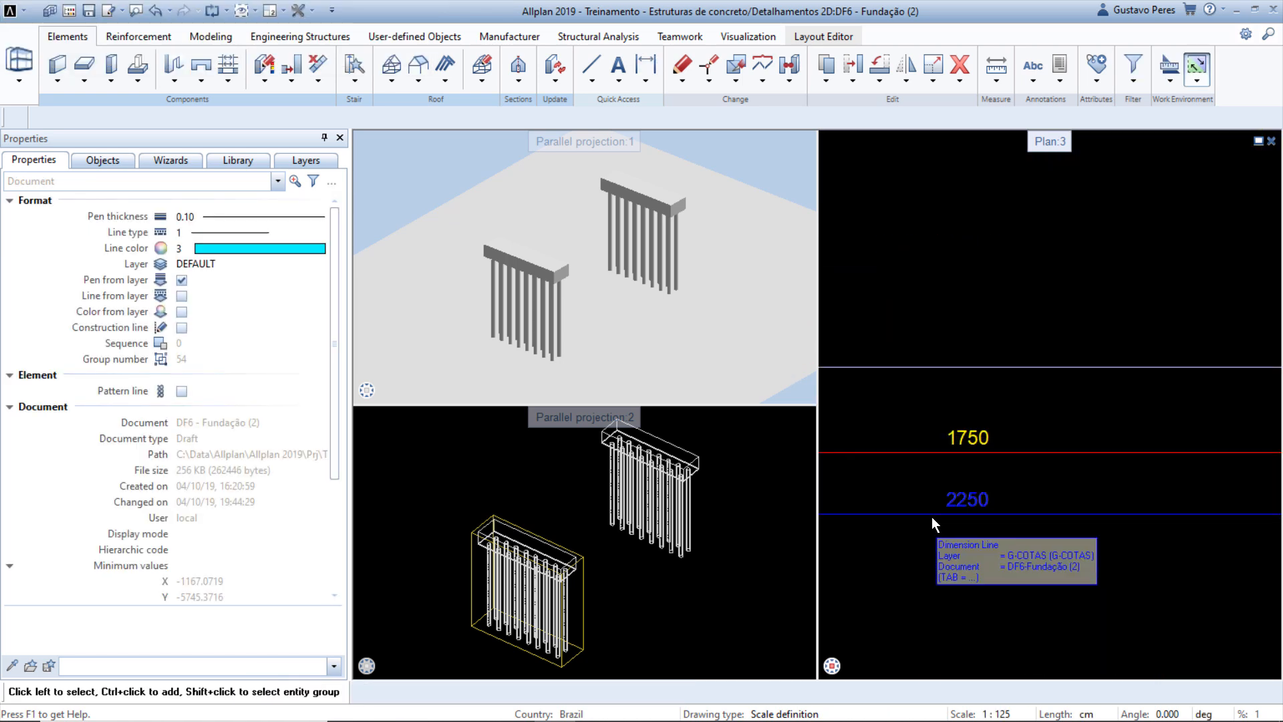
- Place a vertical dimension line outside the right pile cap, taking the cap's lower-right corner as the first dimensioned point
scroll(932, 516, "down", 5)
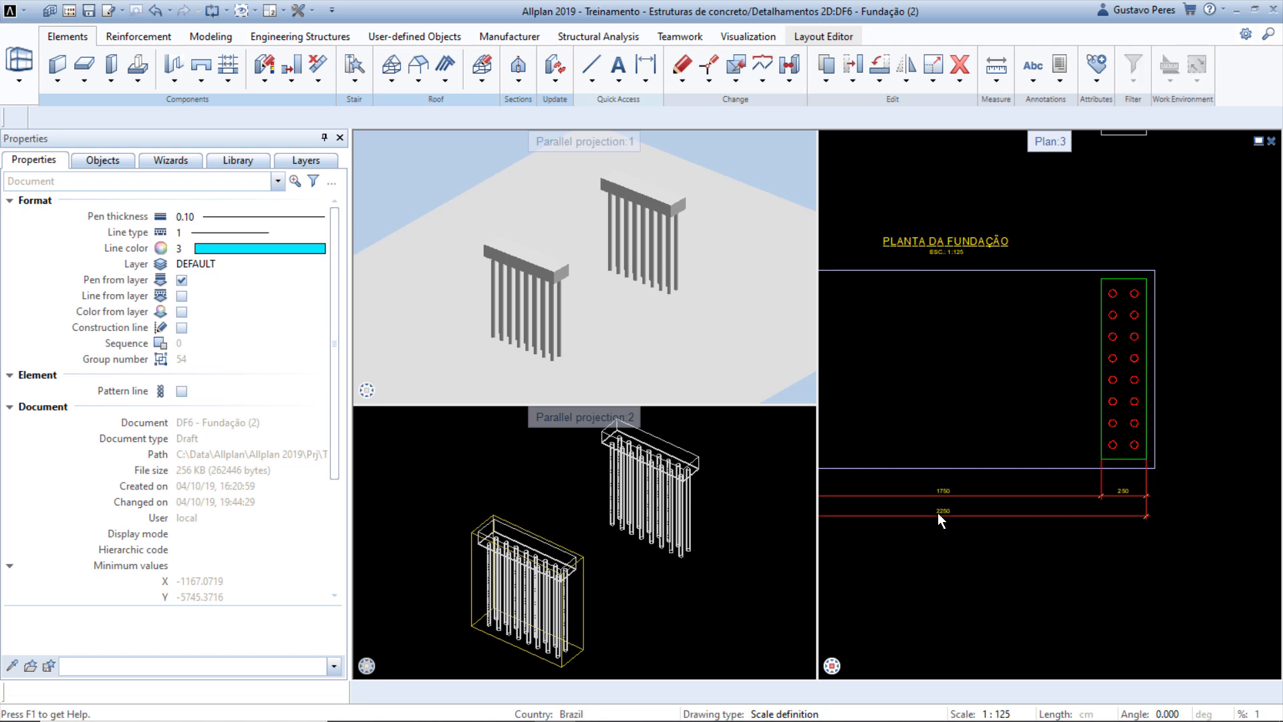
double_click(937, 512)
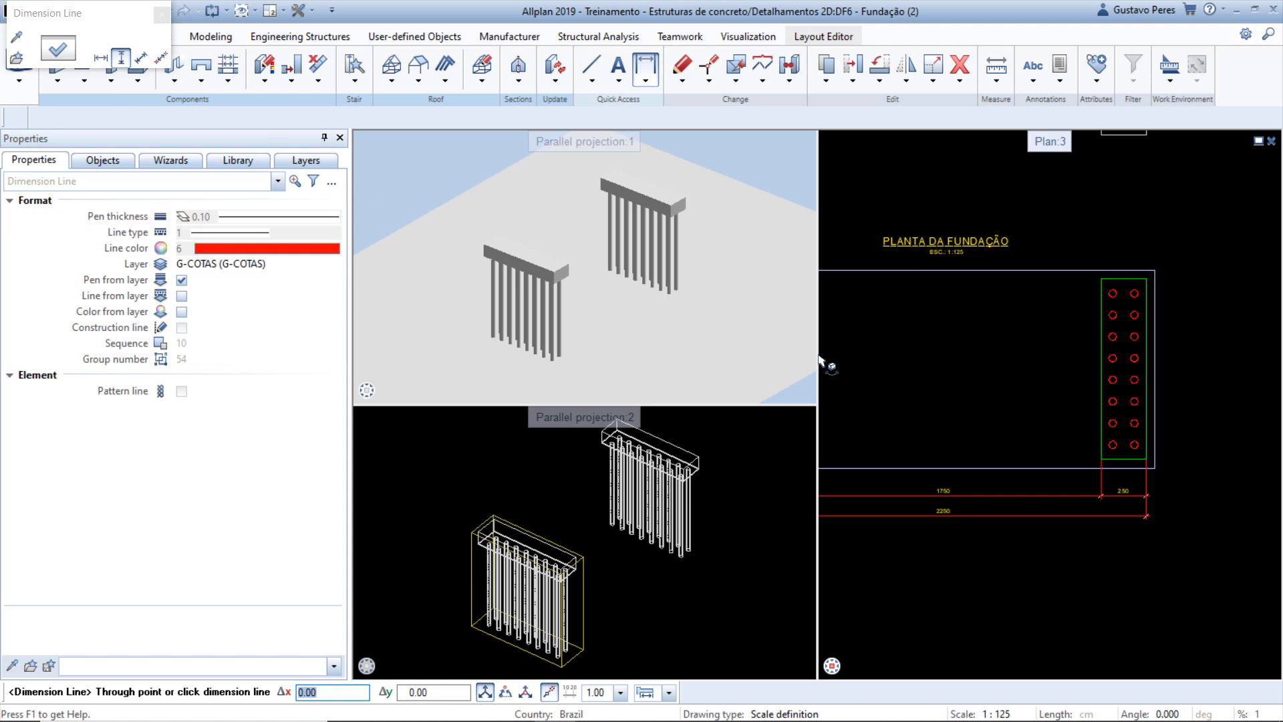
scroll(1164, 478, "up", 6)
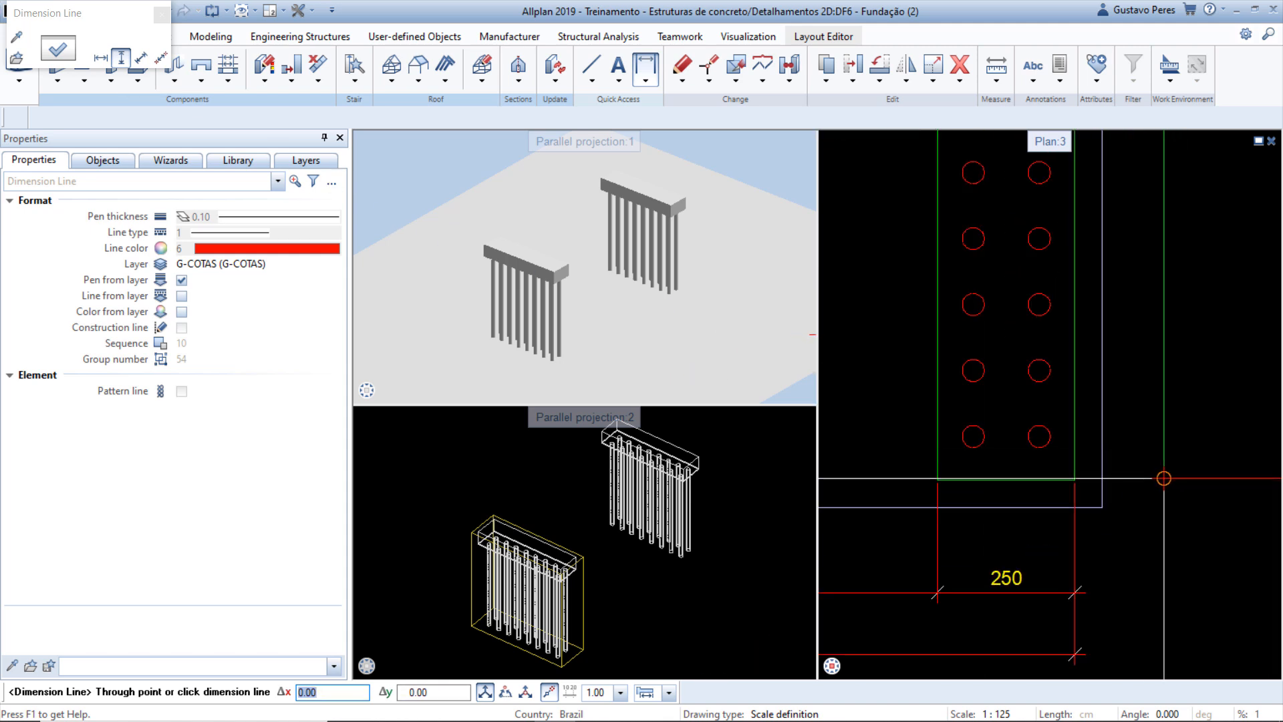
left_click(1163, 478)
scroll(1098, 473, "up", 2)
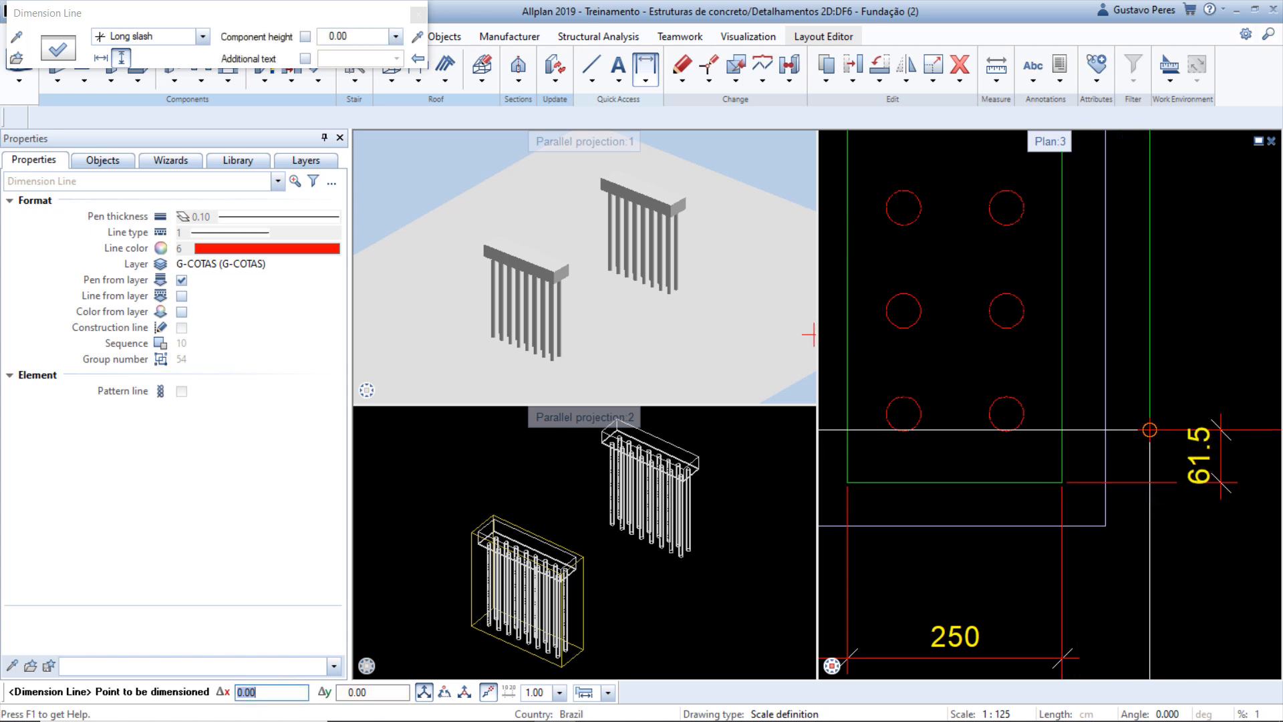
- Add the centre of the lowest pile in the cap's right column to the vertical dimension line, as the midpoint between its top and bottom points
right_click(1168, 358)
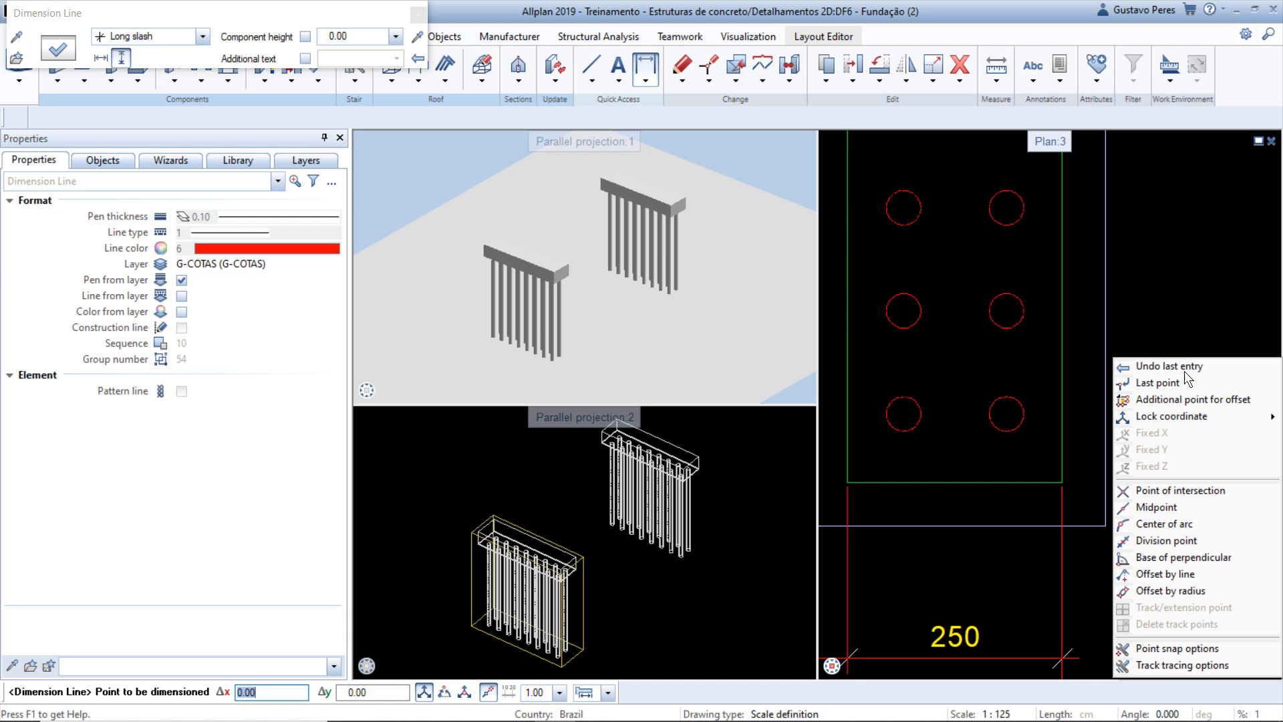
left_click(1157, 507)
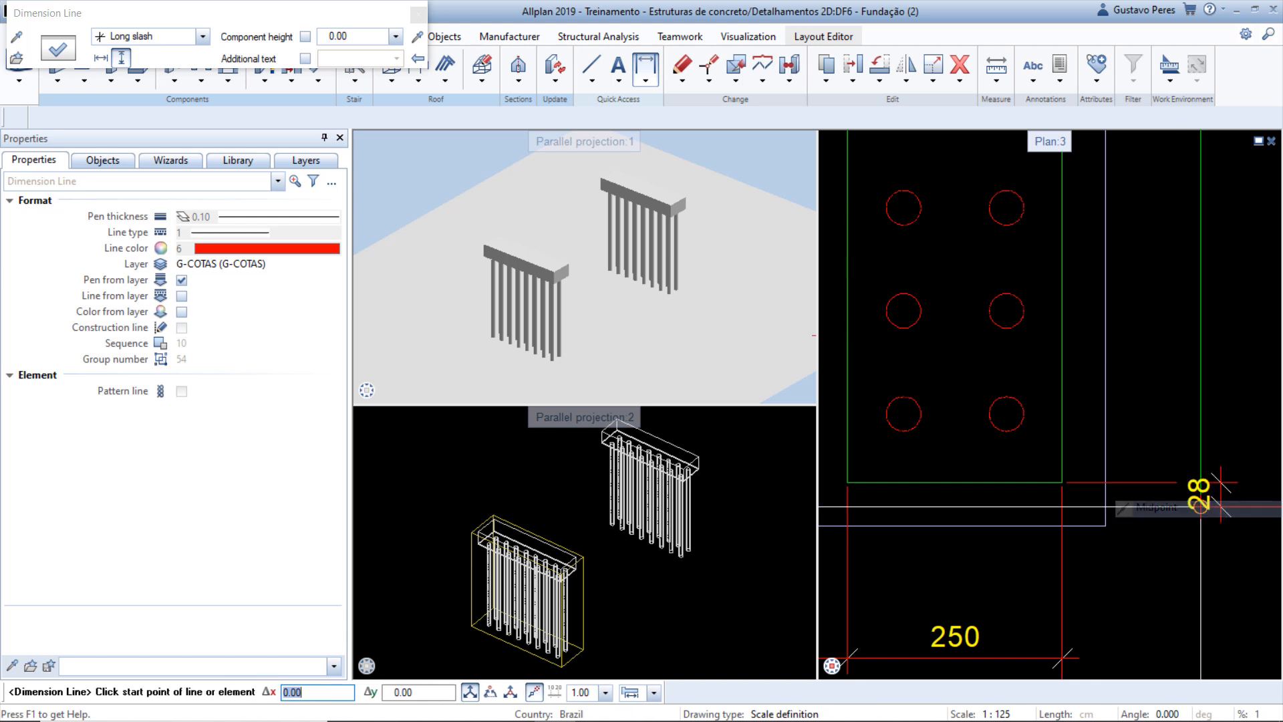
scroll(1008, 334, "up", 4)
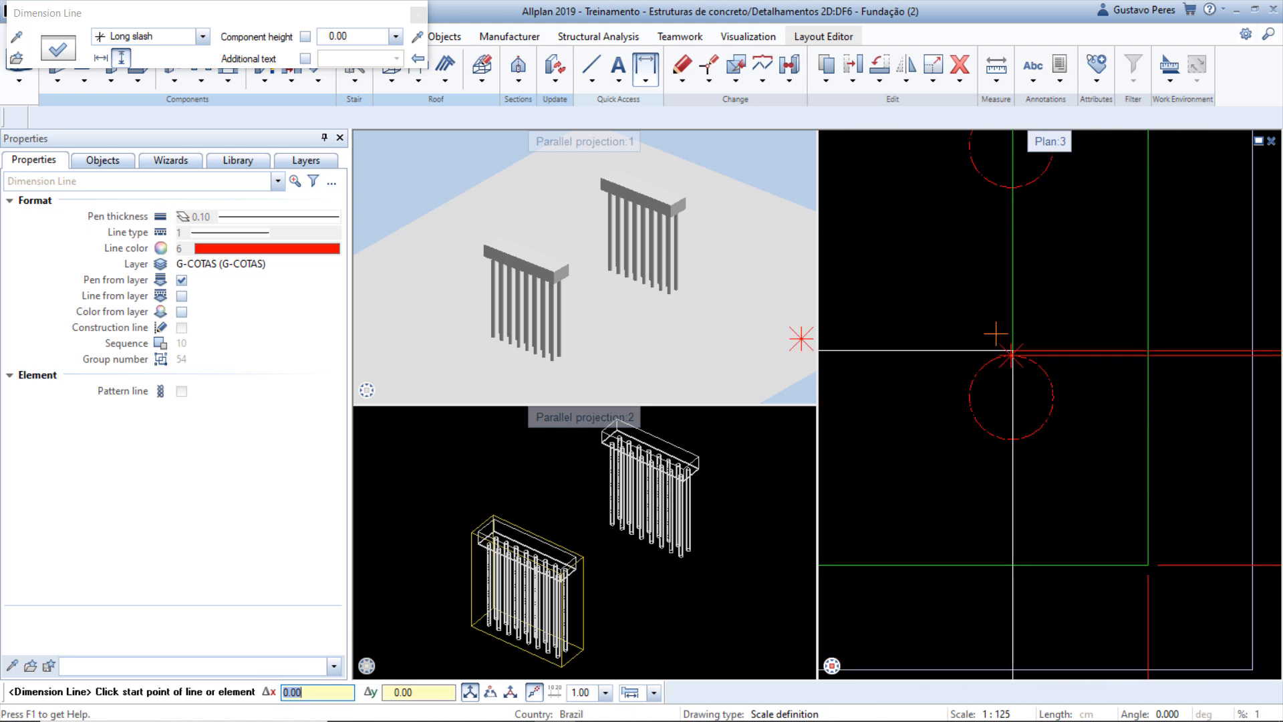
left_click(995, 335)
scroll(1003, 414, "up", 3)
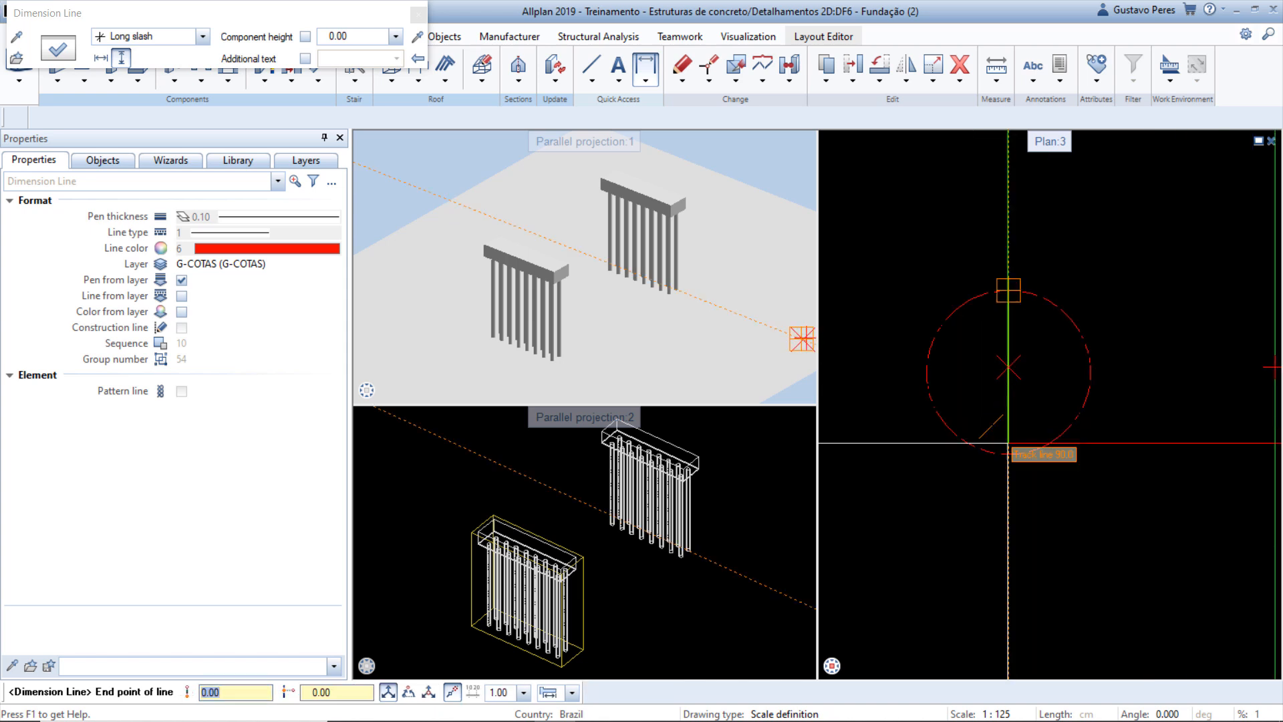
left_click(1010, 454)
scroll(1009, 453, "down", 4)
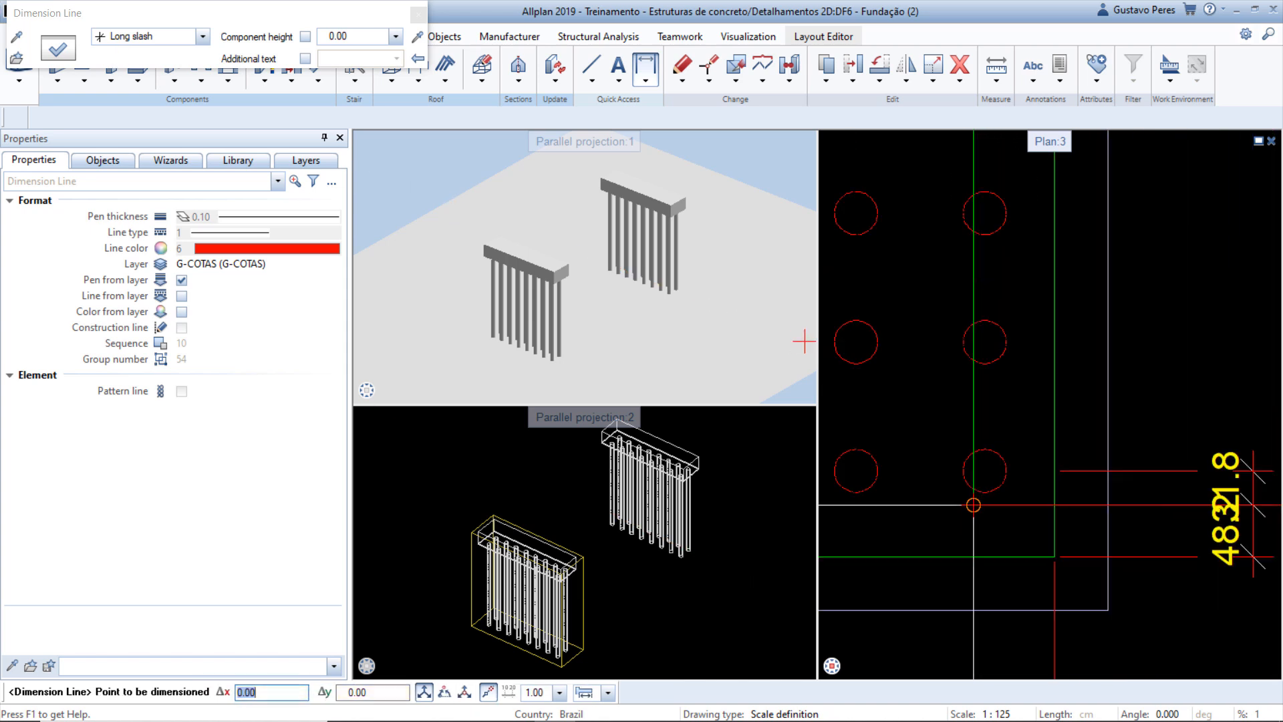
- Dimension the second pile from the bottom of the right column, using the midpoint between the circle's top and bottom points
right_click(1161, 389)
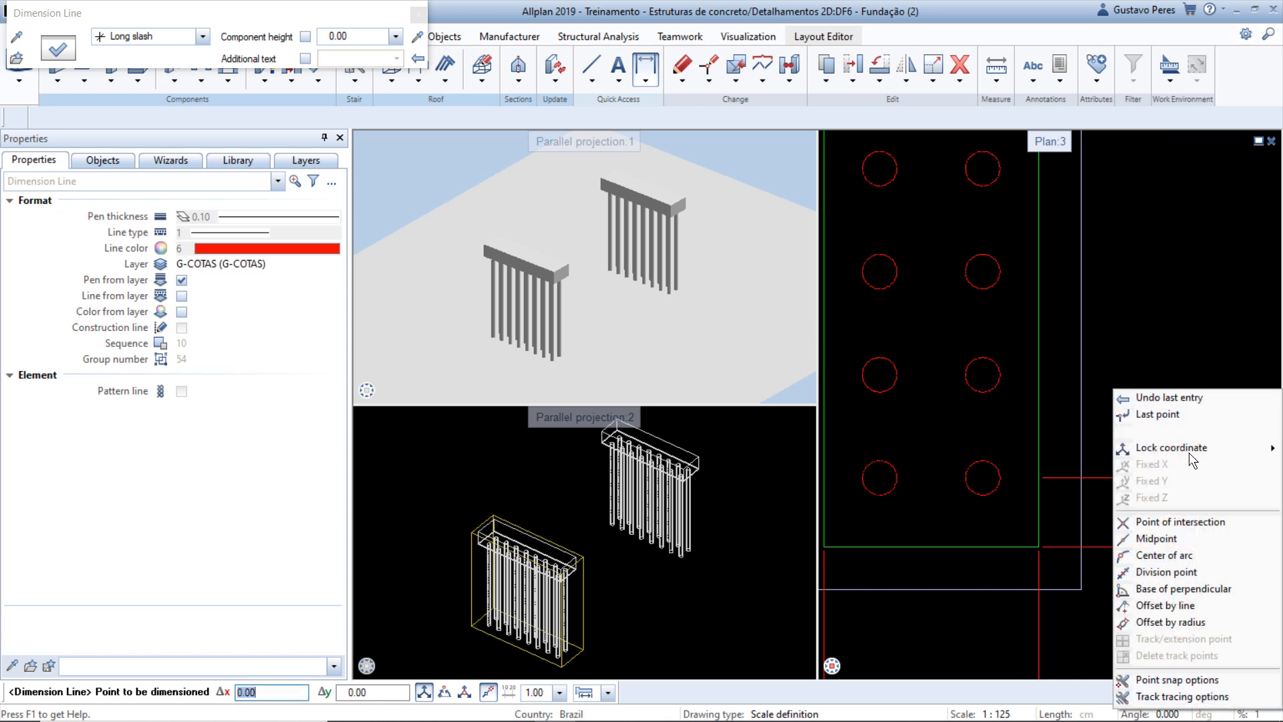
left_click(1157, 539)
scroll(1001, 299, "up", 4)
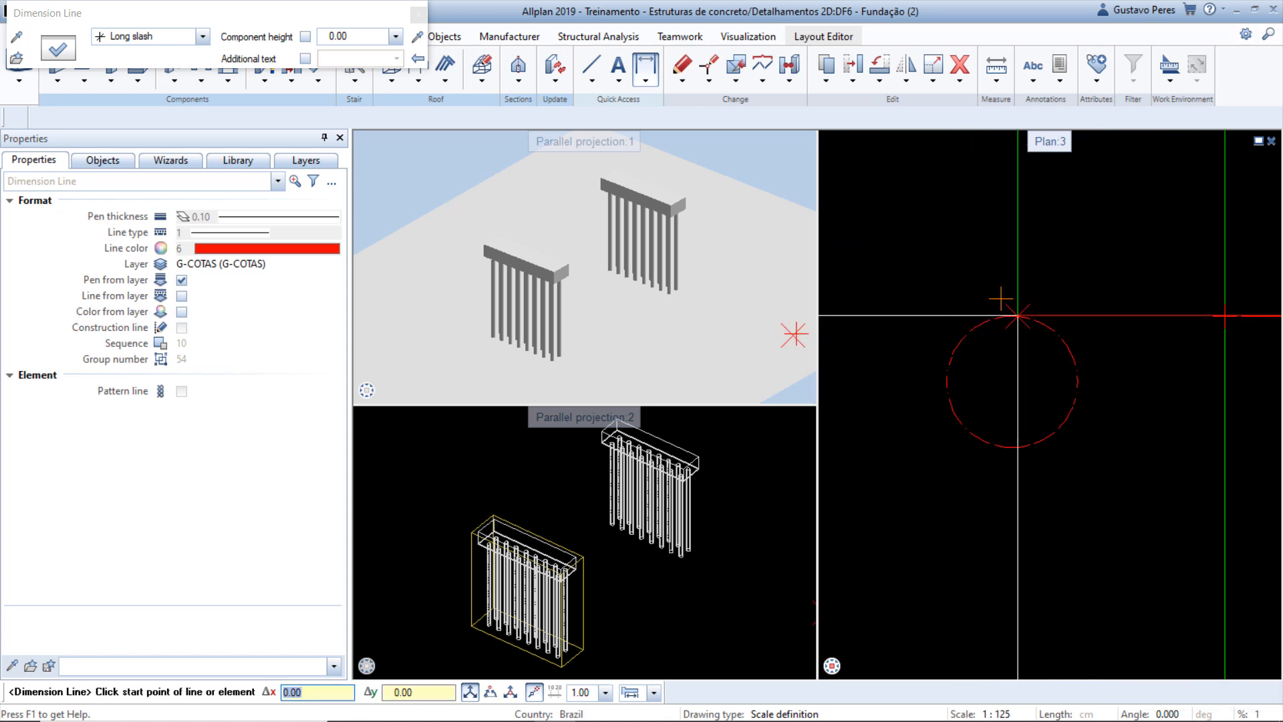
left_click(1012, 314)
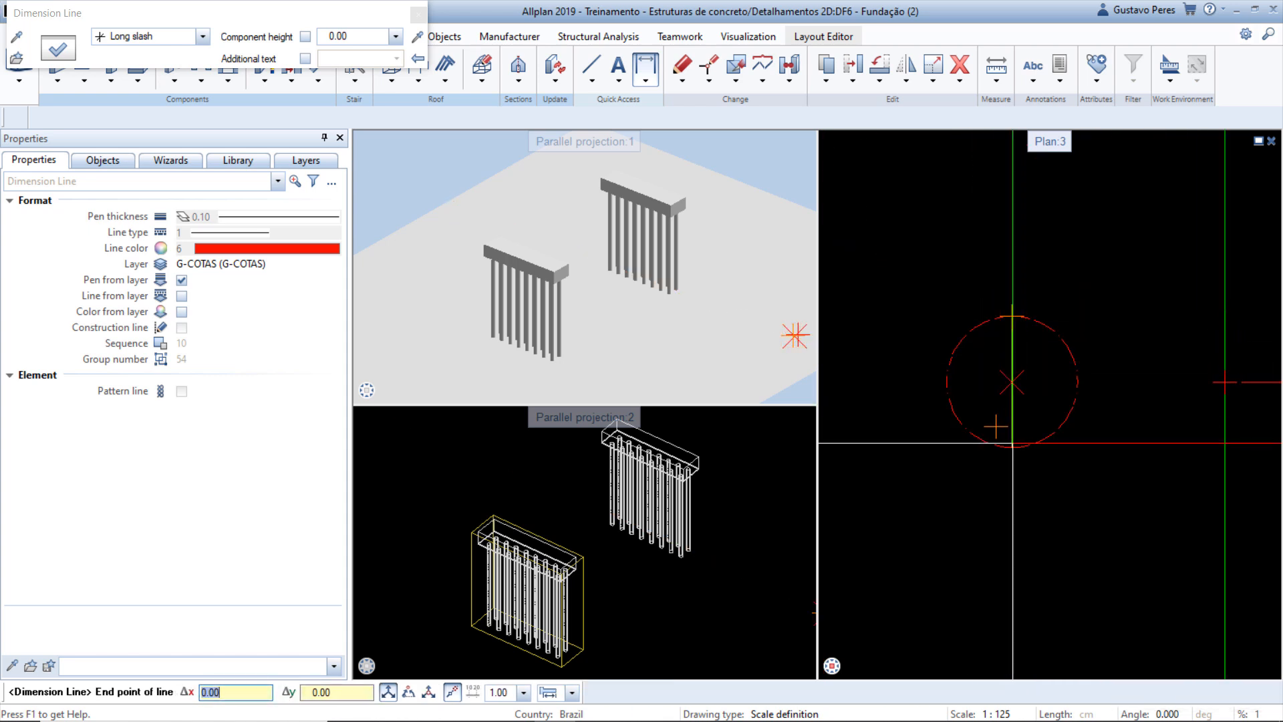
left_click(1005, 436)
scroll(1004, 435, "down", 4)
- Dimension the third pile from the bottom of the right column, using the midpoint between the circle's top and bottom points
right_click(1156, 291)
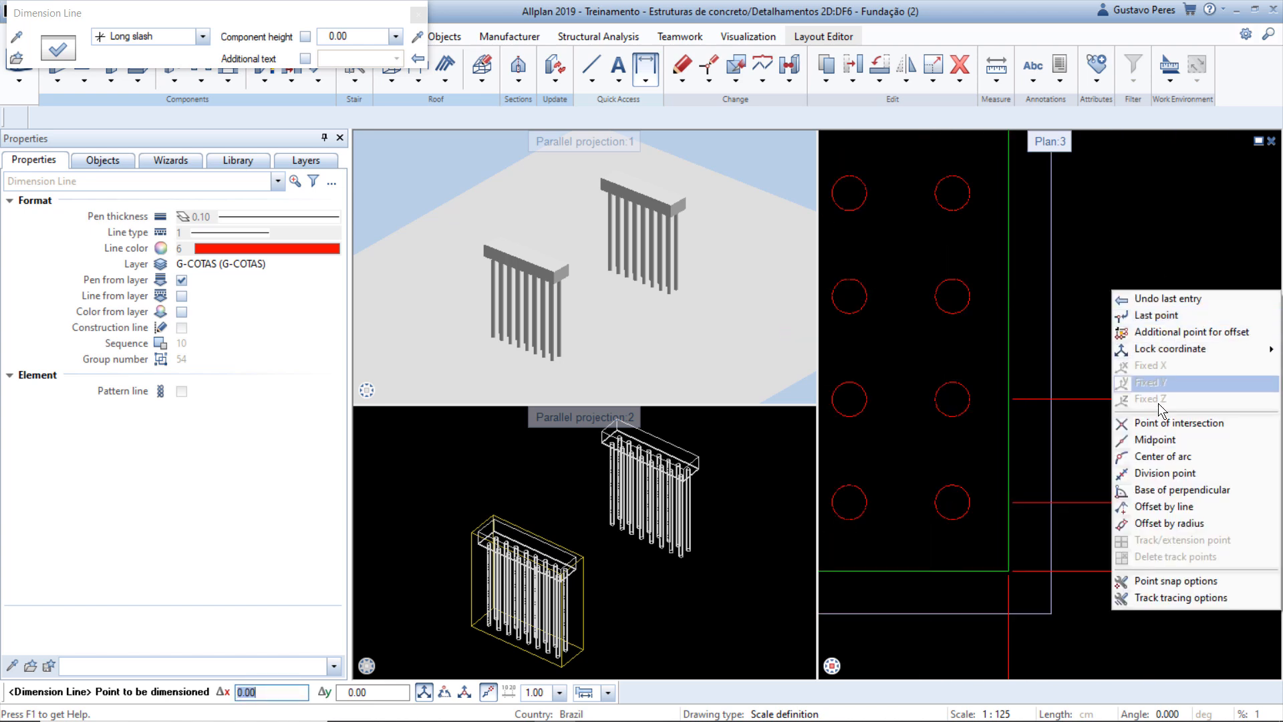
left_click(1156, 440)
scroll(962, 268, "up", 4)
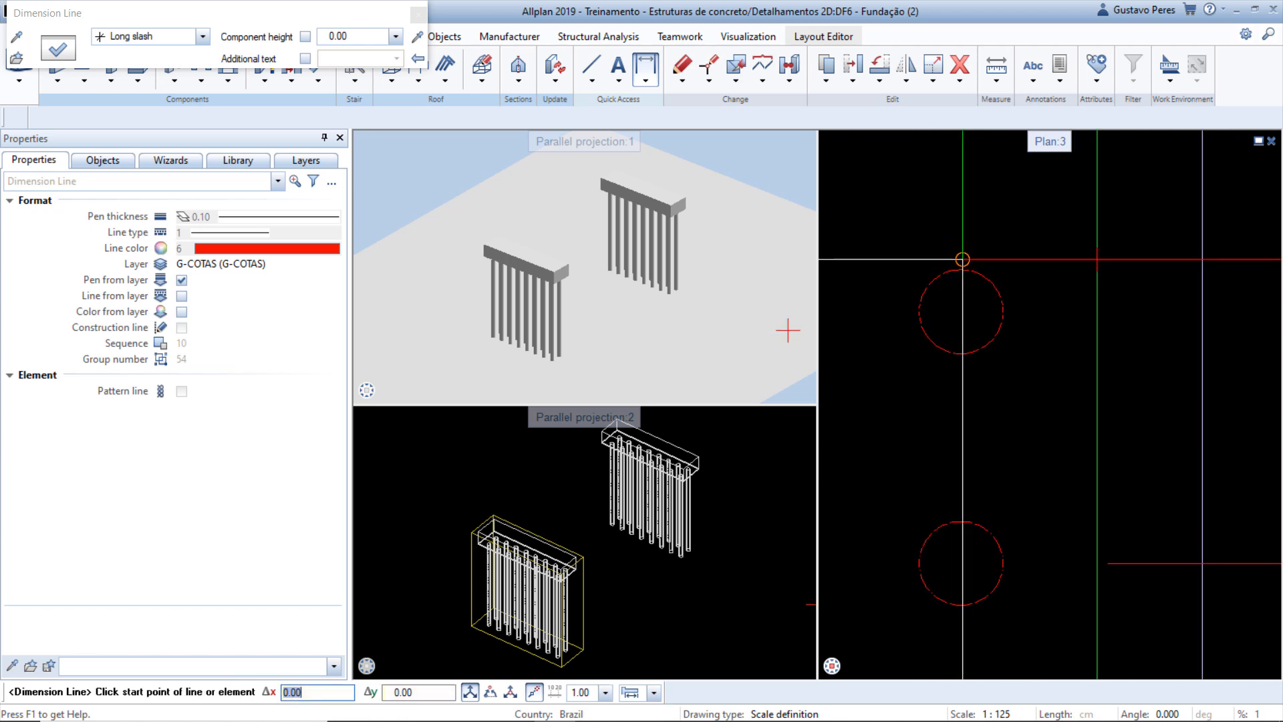
left_click(961, 266)
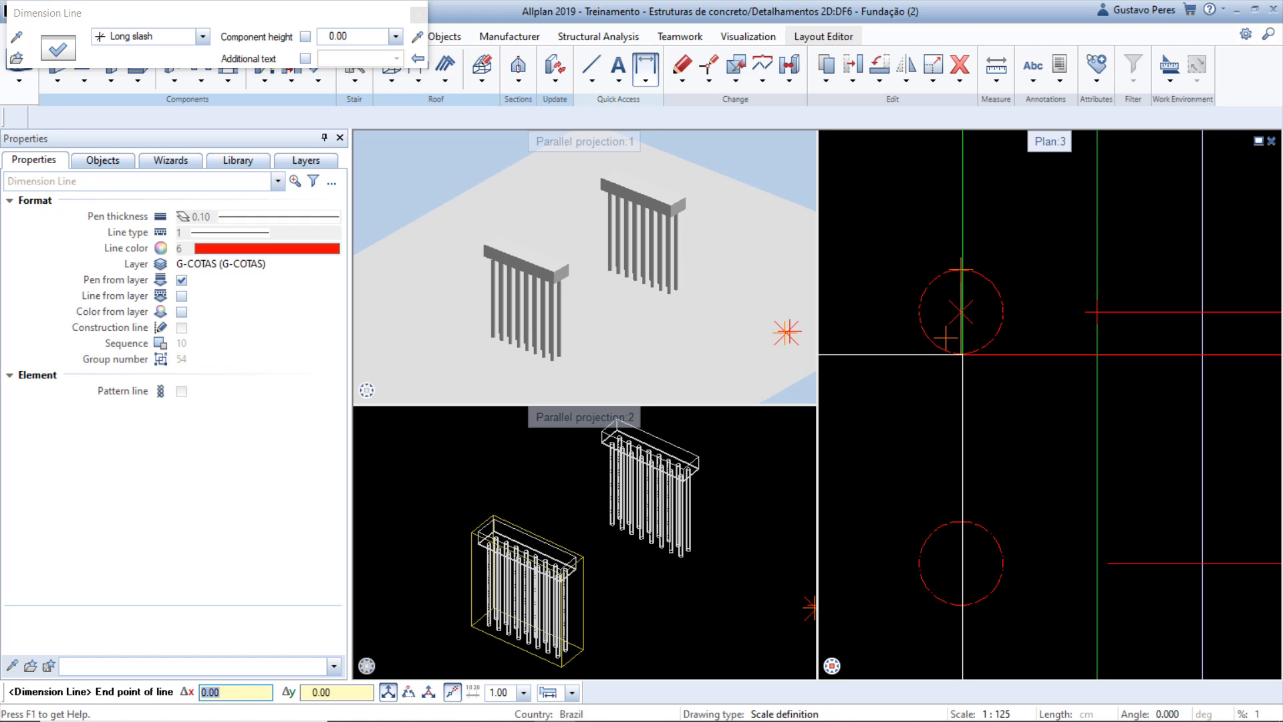
left_click(961, 354)
scroll(956, 348, "down", 3)
- Dimension the fourth pile from the bottom of the right column, using the midpoint between the circle's top and bottom points
right_click(1111, 295)
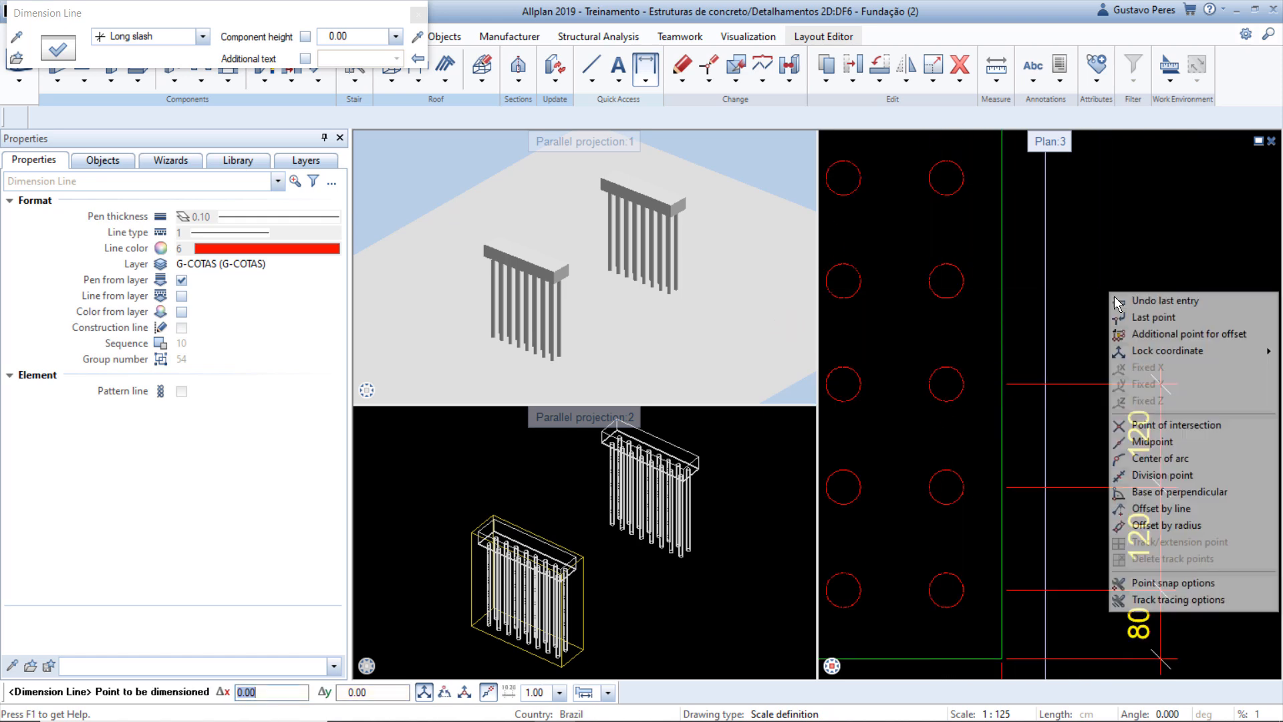
left_click(1149, 428)
scroll(922, 243, "up", 4)
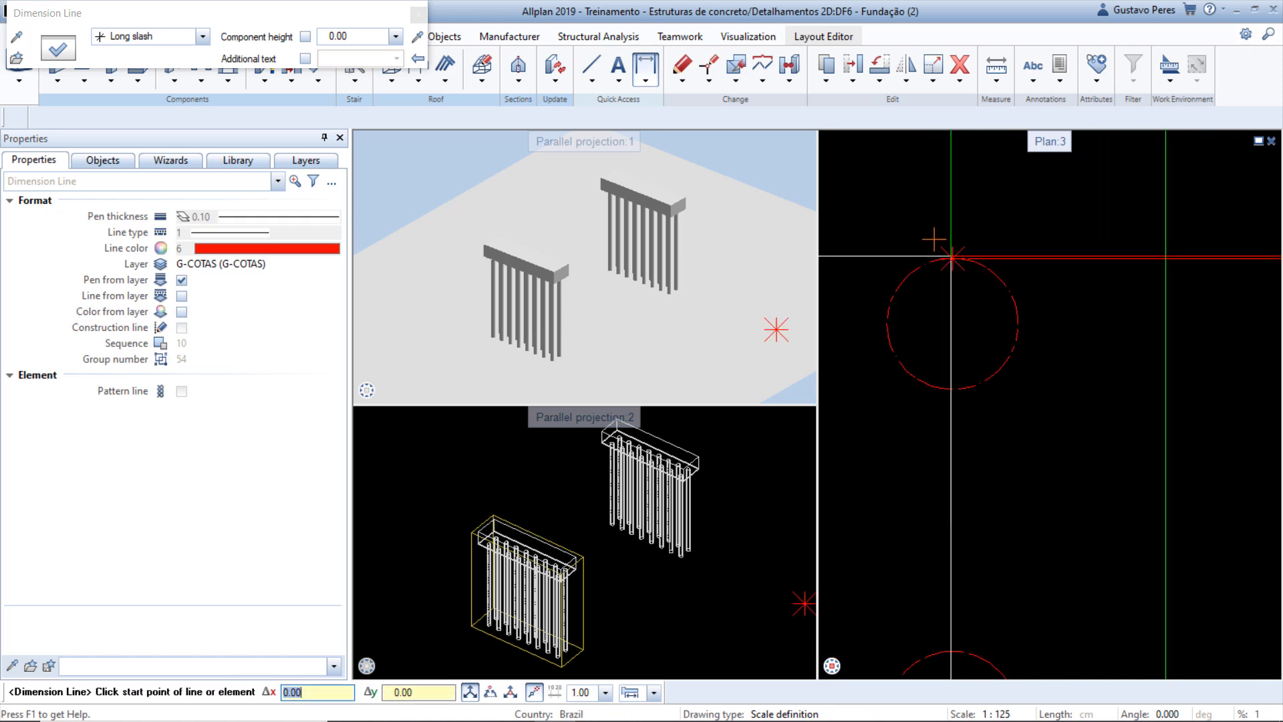
left_click(935, 241)
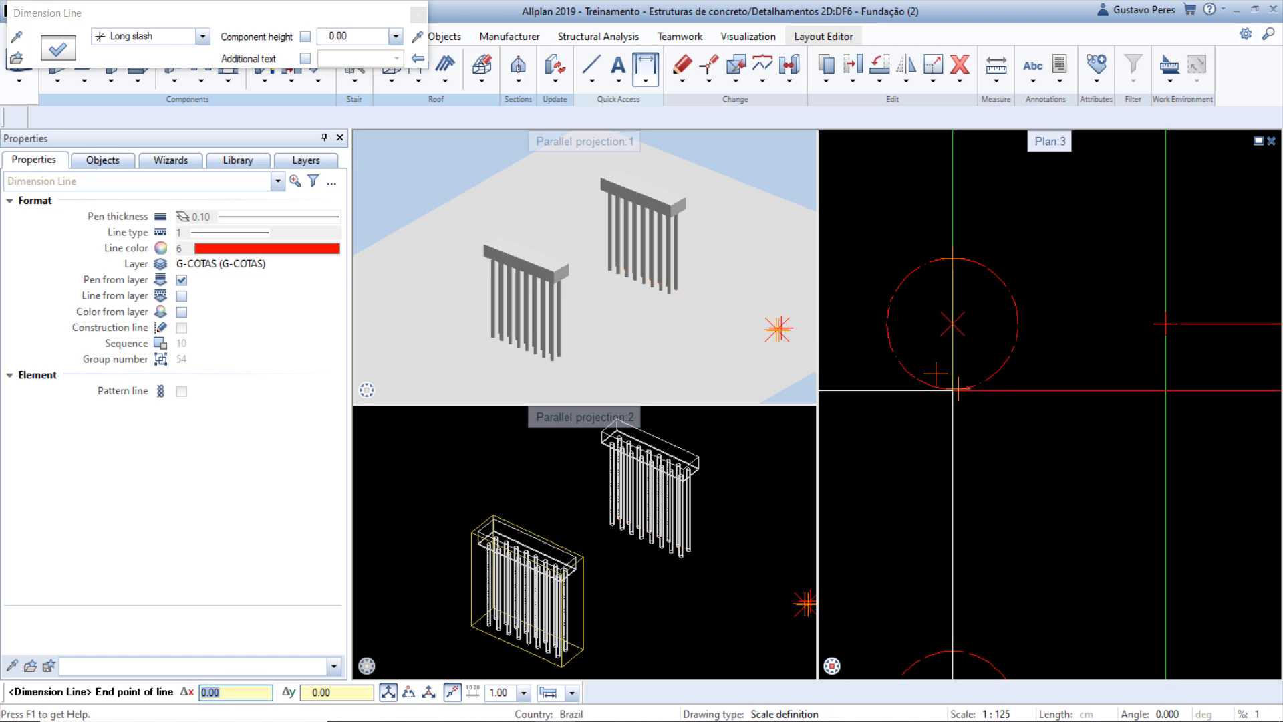